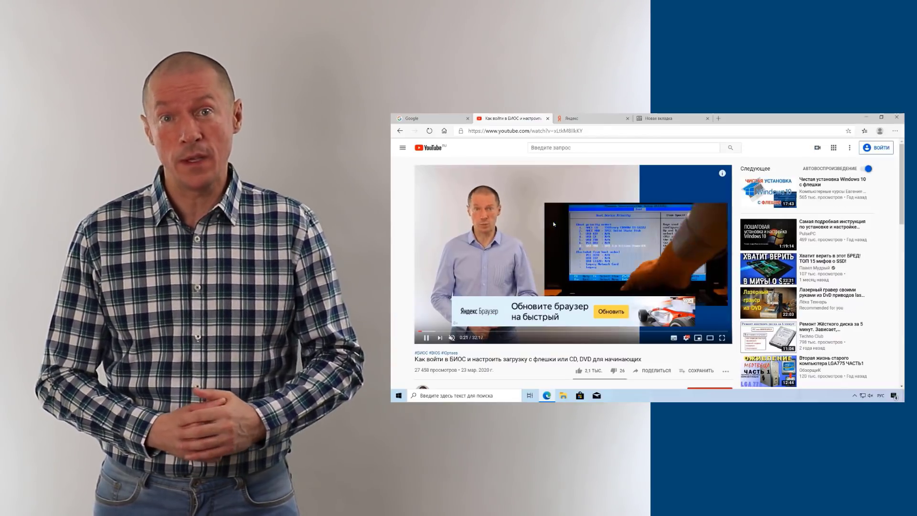
Step: Play the YouTube video in Картинка в картинке mode, then enlarge the floating window and move it upper right
{"action": "right_click", "coordinate": [554, 225]}
{"action": "right_click", "coordinate": [554, 221]}
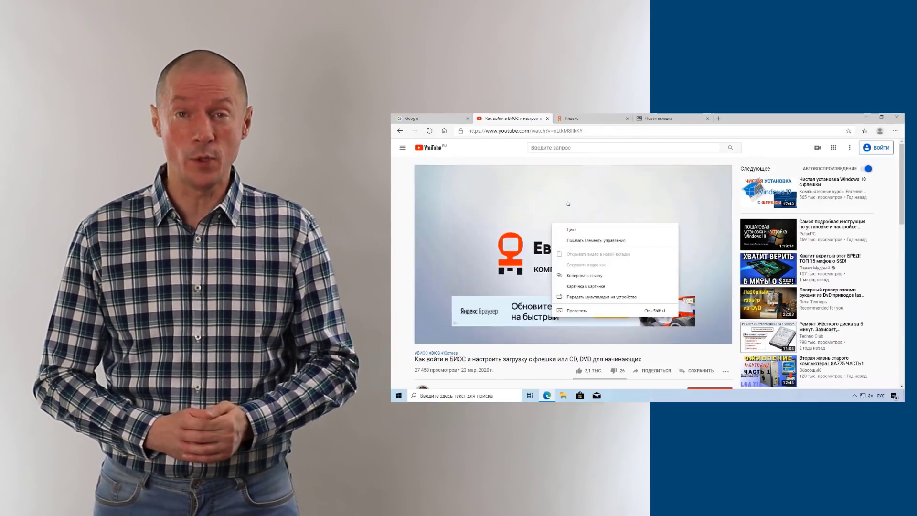
{"action": "right_click", "coordinate": [567, 202]}
{"action": "right_click", "coordinate": [555, 198]}
{"action": "left_click", "coordinate": [588, 262]}
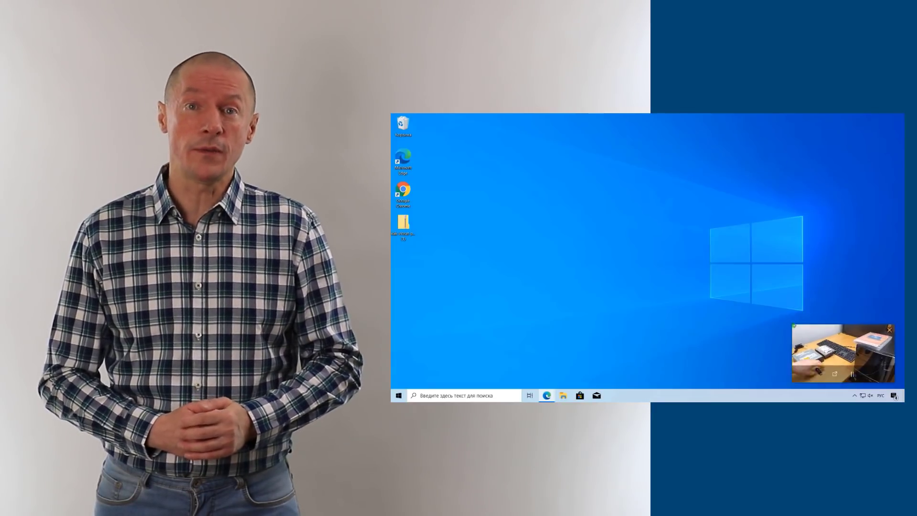
{"action": "left_click_drag", "start_coordinate": [795, 322], "coordinate": [675, 255]}
{"action": "left_click_drag", "start_coordinate": [781, 351], "coordinate": [765, 221]}
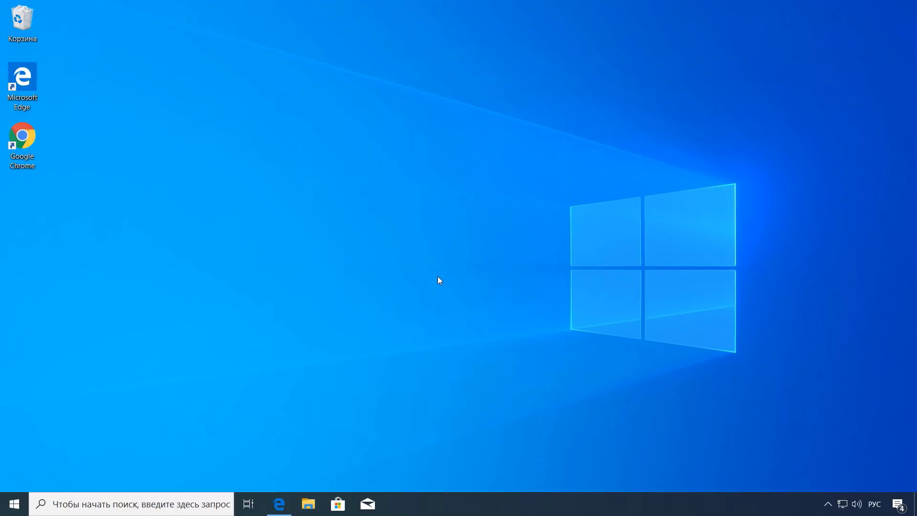
Step: Restore Edge, expand the video description and follow its microsoft.com/ru-ru/edge link
{"action": "left_click", "coordinate": [281, 503]}
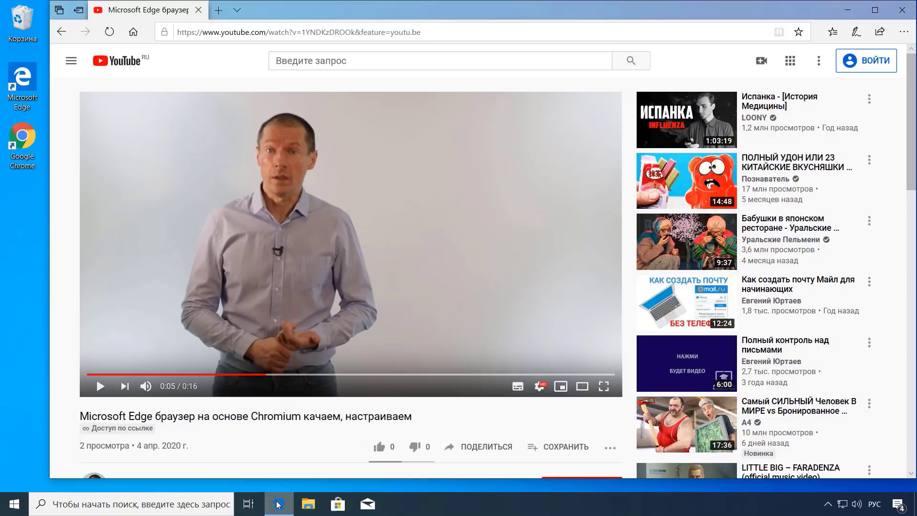
{"action": "scroll", "coordinate": [328, 407], "scroll_direction": "down", "scroll_amount": 5}
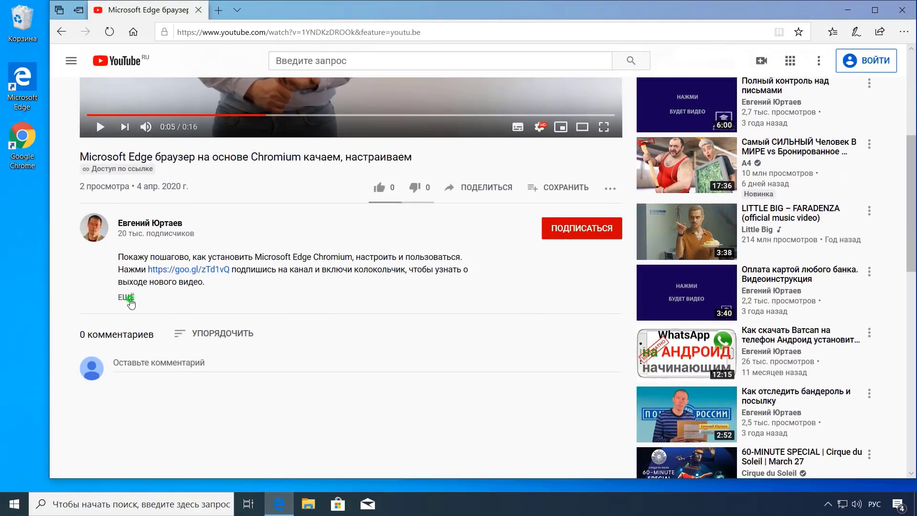
{"action": "left_click", "coordinate": [128, 297]}
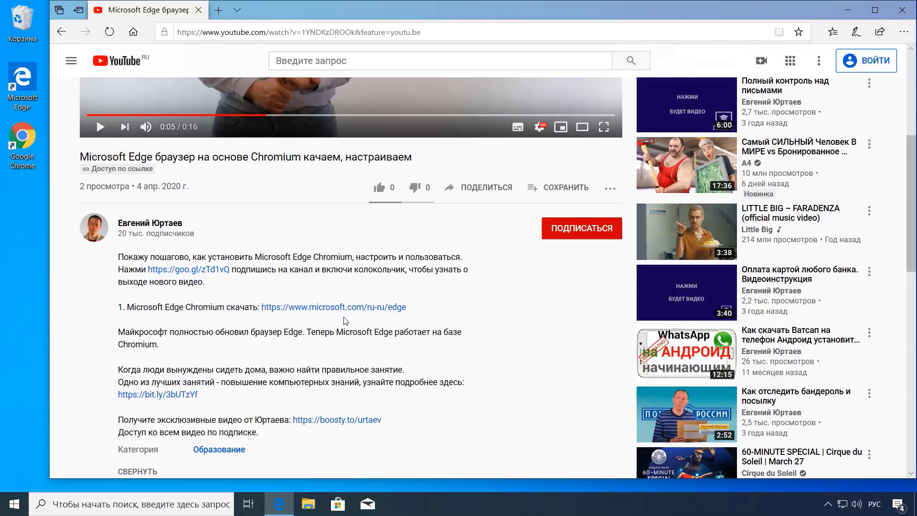
{"action": "left_click", "coordinate": [356, 308]}
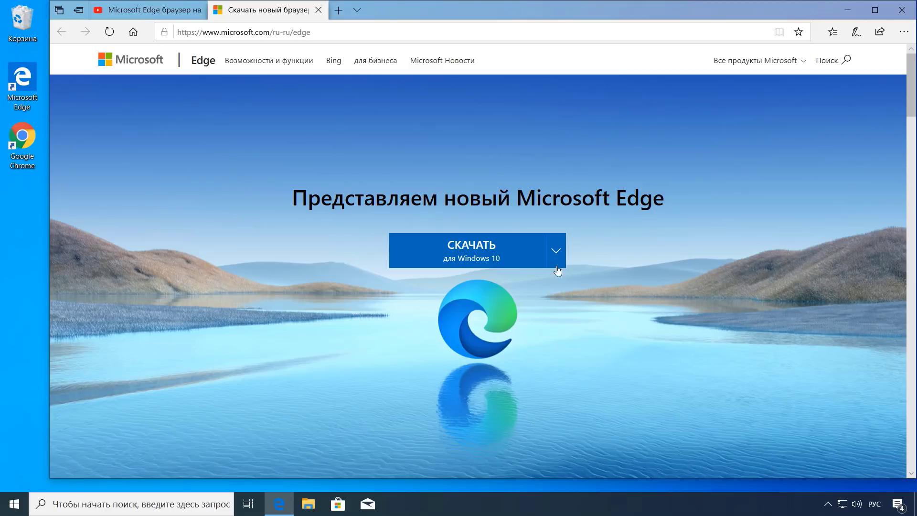
{"action": "left_click", "coordinate": [556, 252]}
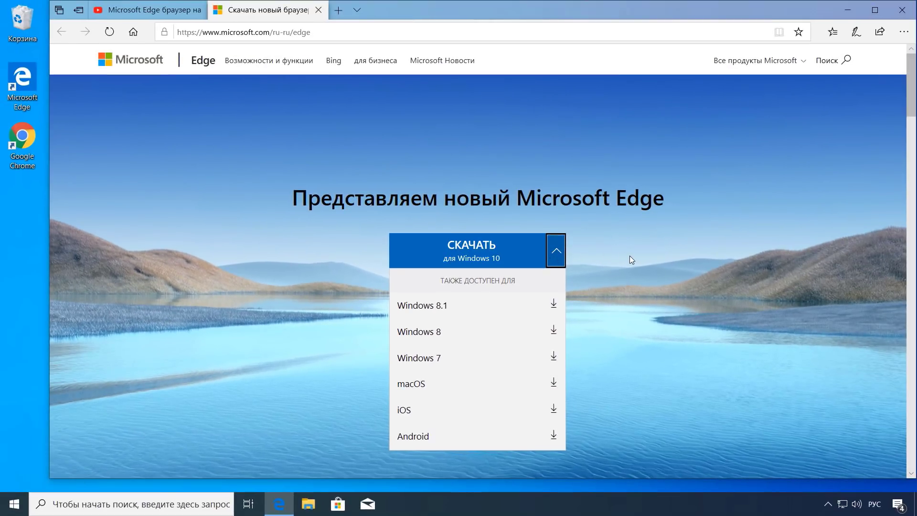
{"action": "left_click", "coordinate": [631, 257]}
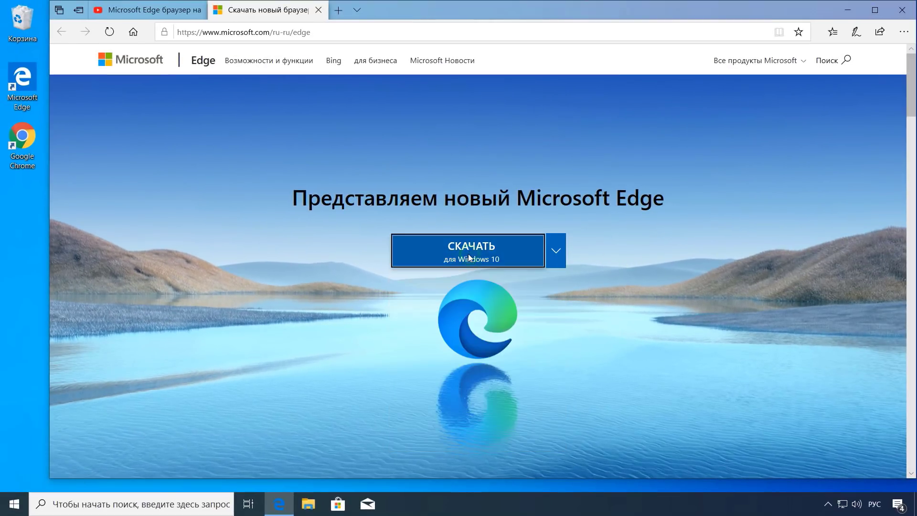
Step: Download MicrosoftEdgeSetup.exe, accepting the licence terms and saving the file
{"action": "left_click", "coordinate": [471, 258]}
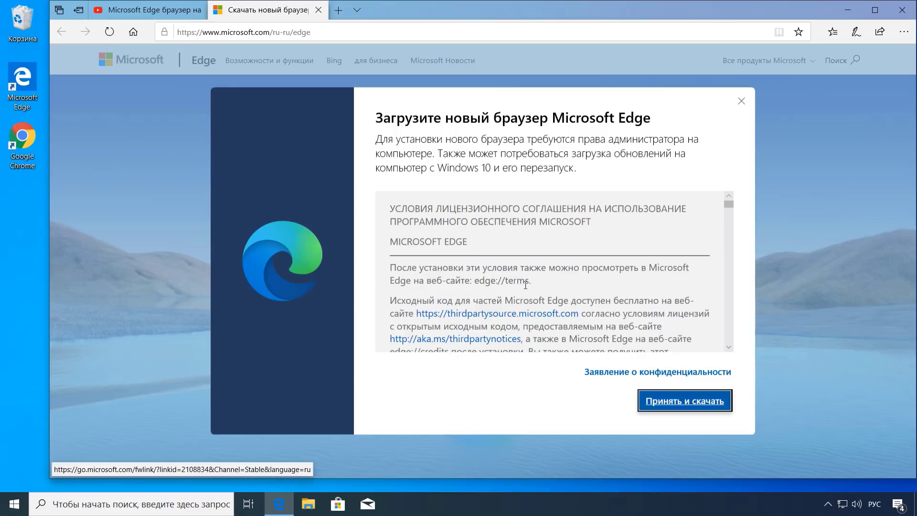
{"action": "left_click", "coordinate": [681, 402]}
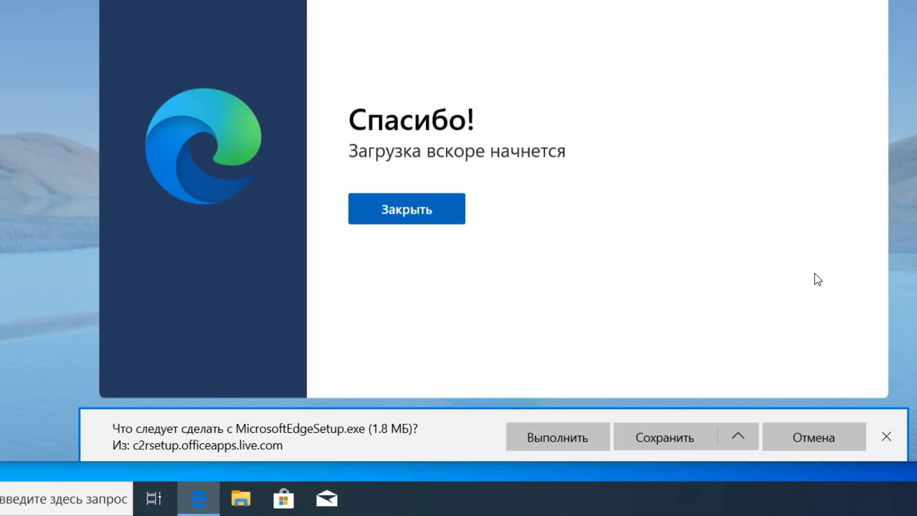
{"action": "left_click", "coordinate": [669, 439]}
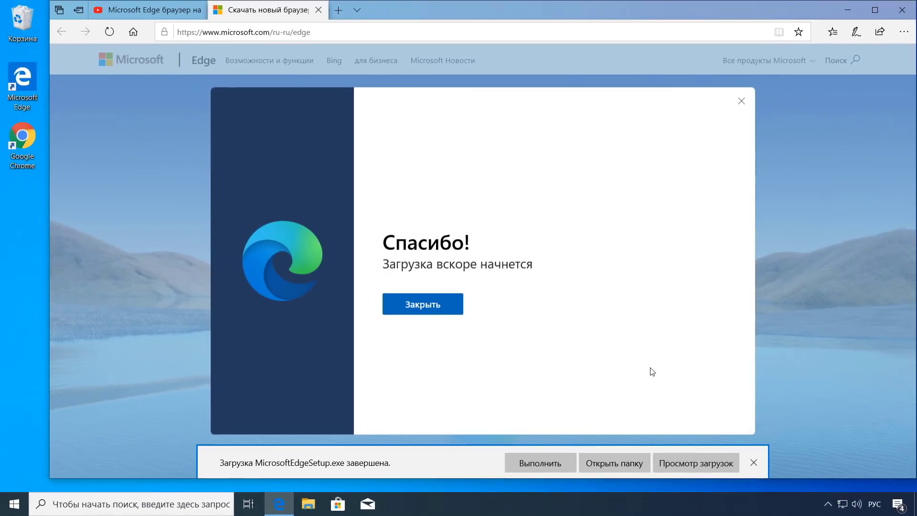
Step: Close Edge together with all its open tabs
{"action": "left_click", "coordinate": [903, 10]}
{"action": "left_click", "coordinate": [447, 275]}
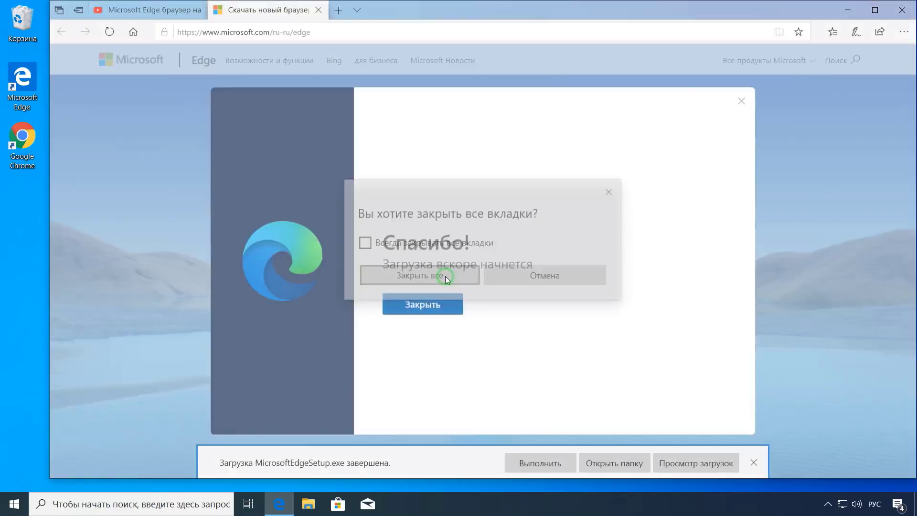
{"action": "left_click", "coordinate": [309, 507]}
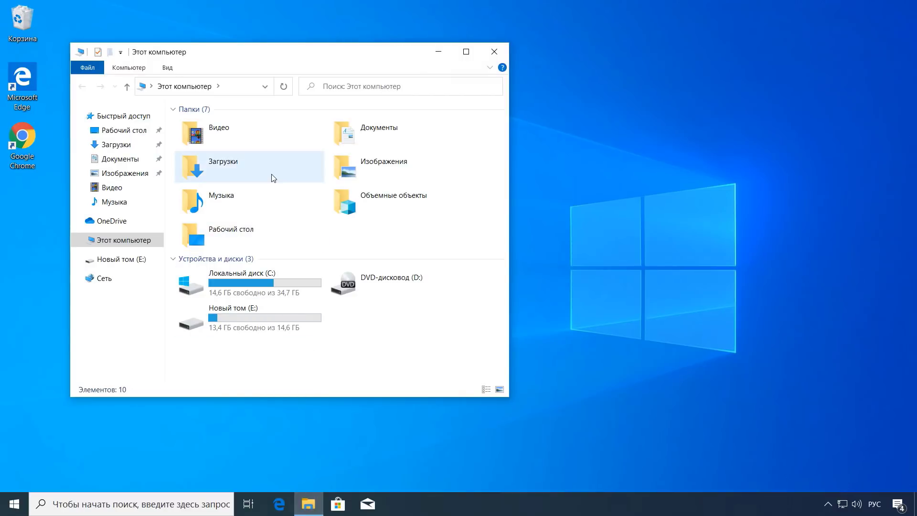
Step: Run MicrosoftEdgeSetup from the Загрузки folder and approve the UAC prompt
{"action": "double_click", "coordinate": [273, 177]}
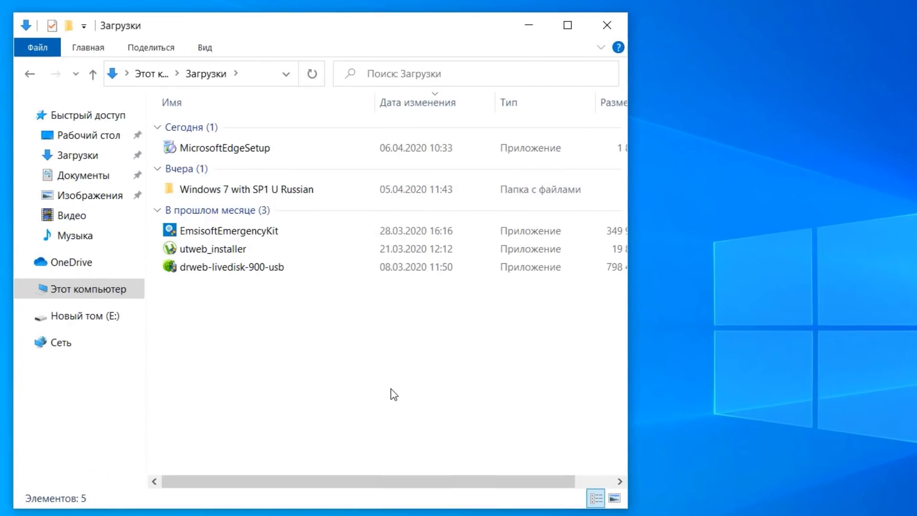
{"action": "left_click", "coordinate": [283, 152]}
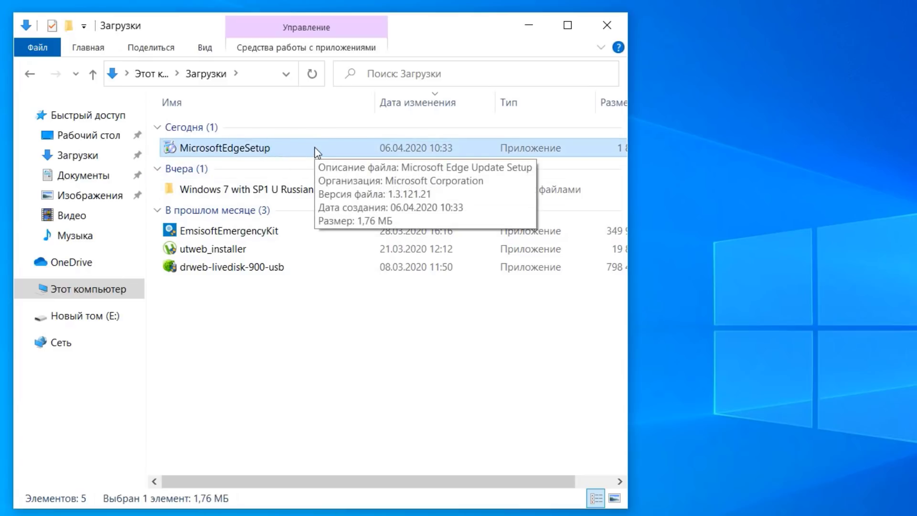
{"action": "double_click", "coordinate": [271, 149]}
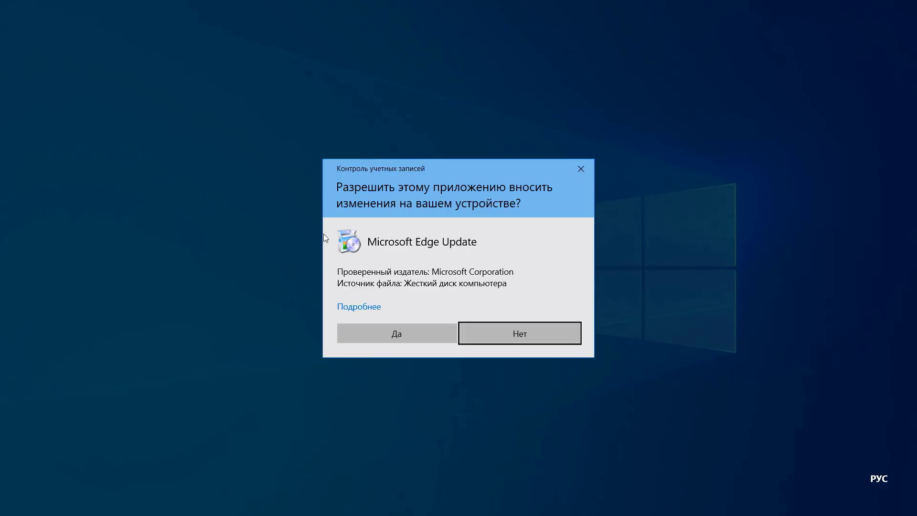
{"action": "left_click", "coordinate": [395, 332]}
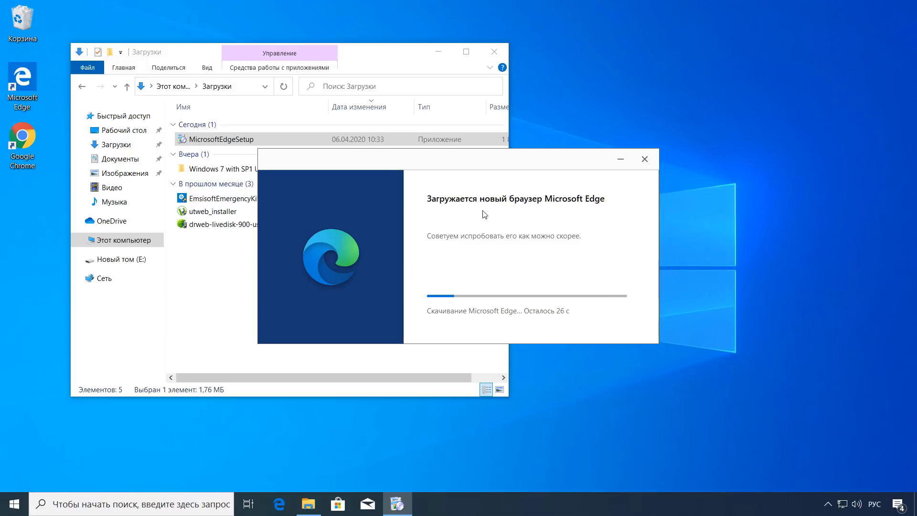
Step: Close the Downloads folder window while the Edge installer finishes
{"action": "left_click", "coordinate": [496, 52]}
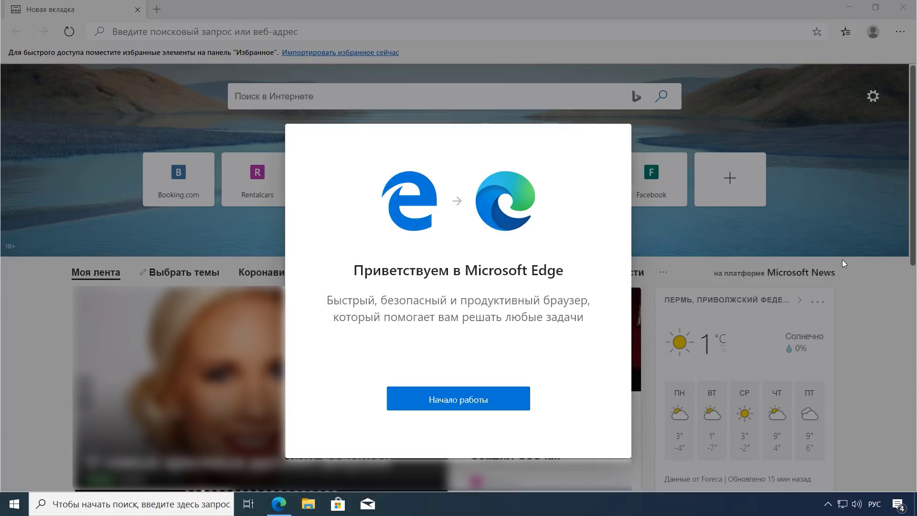
Step: Get past the Начало работы welcome and the sync prompt, then open two new tabs
{"action": "left_click", "coordinate": [467, 403]}
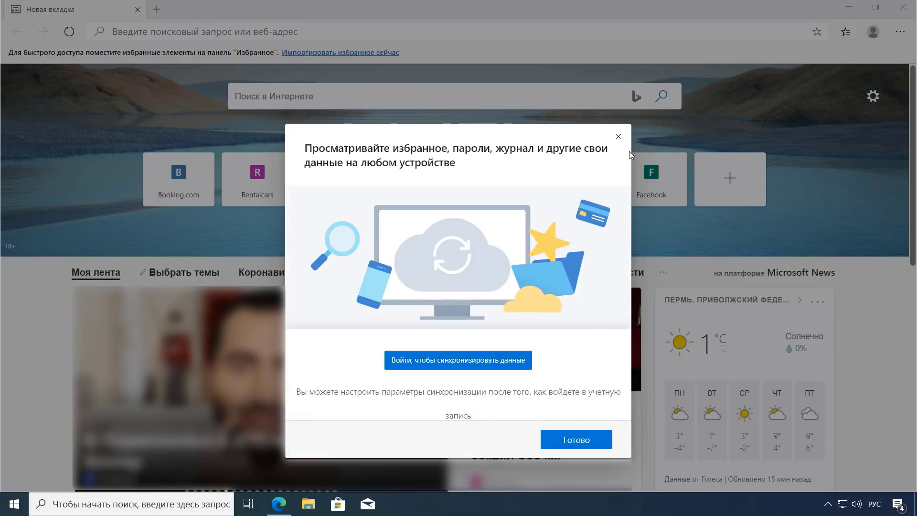
{"action": "left_click", "coordinate": [619, 136]}
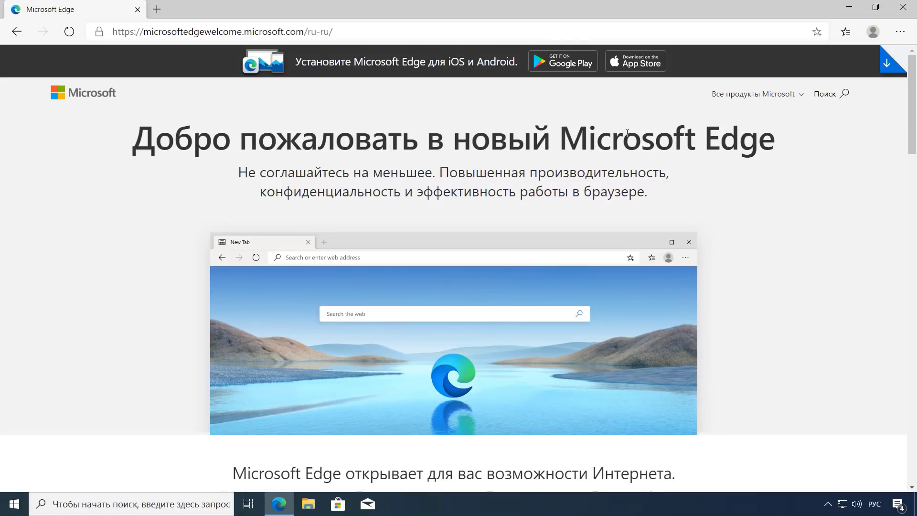
{"action": "left_click", "coordinate": [157, 10]}
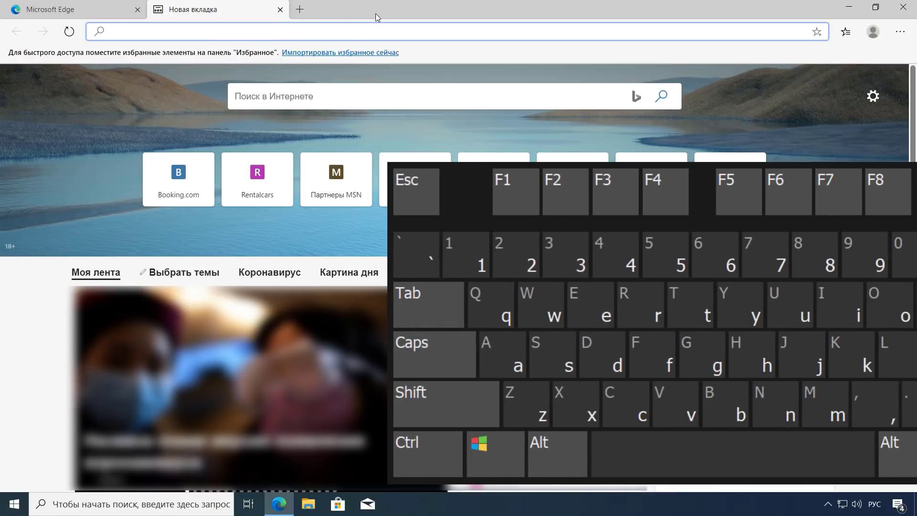
{"action": "key", "text": "ctrl+t"}
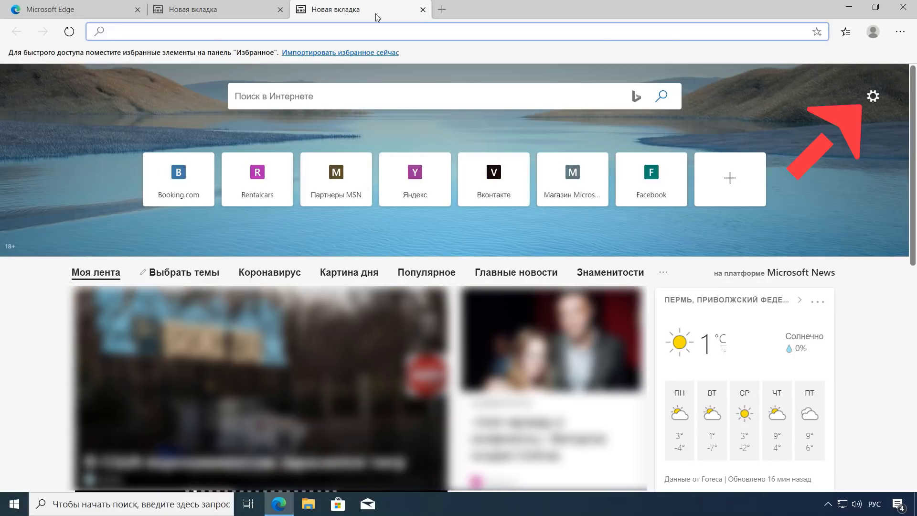
Step: Try the Сконцентрированная and Вдохновляющая layouts, keep Информационная, and open the Пользовательская options
{"action": "left_click", "coordinate": [874, 98]}
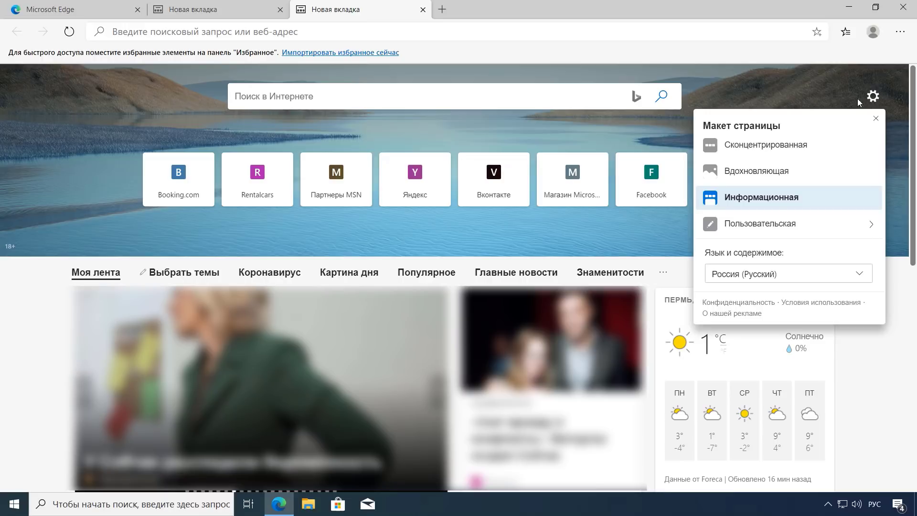
{"action": "left_click", "coordinate": [776, 145]}
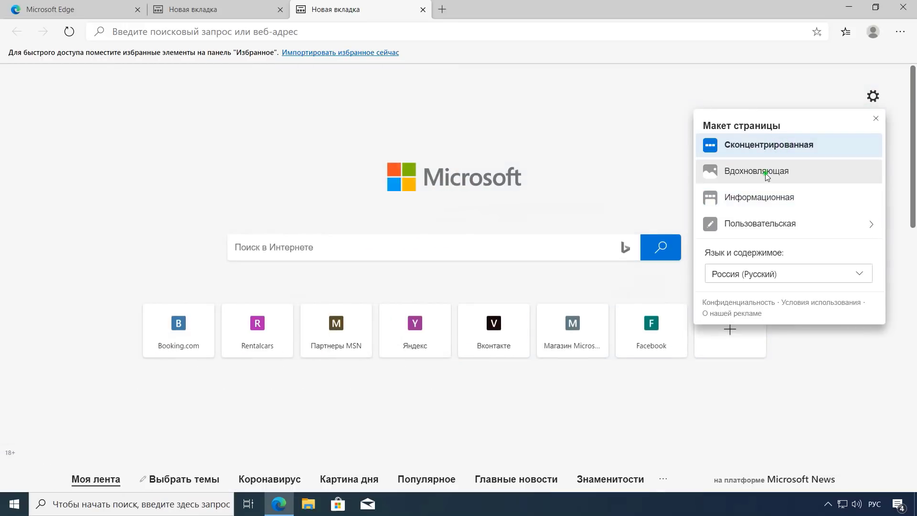
{"action": "left_click", "coordinate": [771, 173]}
{"action": "left_click", "coordinate": [770, 173]}
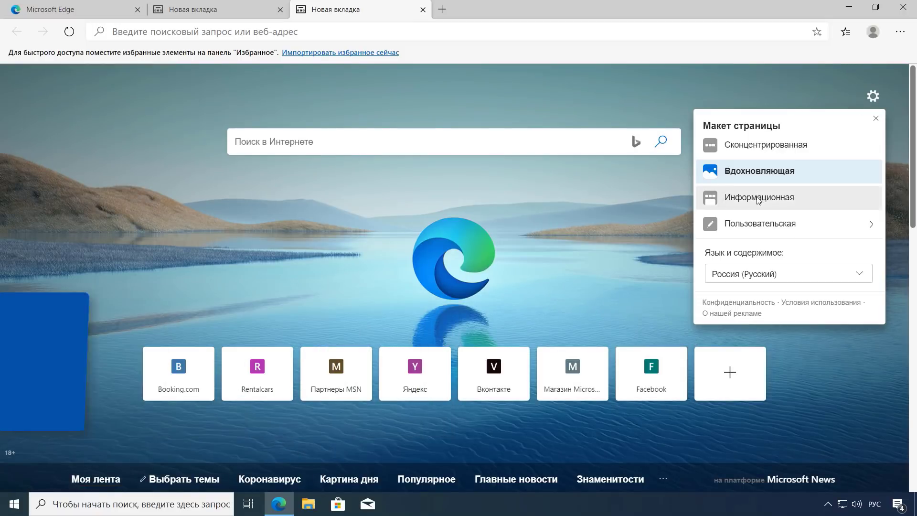
{"action": "left_click", "coordinate": [760, 201]}
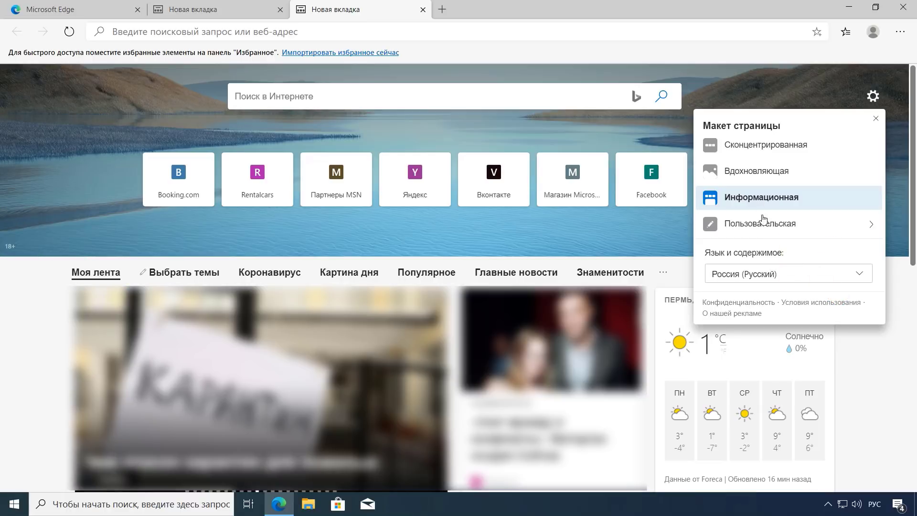
{"action": "left_click", "coordinate": [858, 225]}
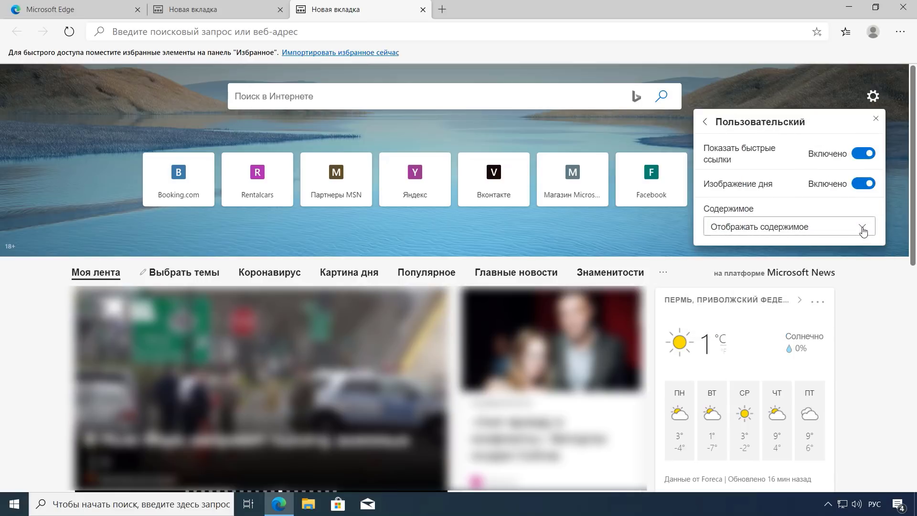
Step: Set new-tab content to Содержимое выключено, turn off image of the day, keep quick links shown
{"action": "left_click", "coordinate": [863, 227]}
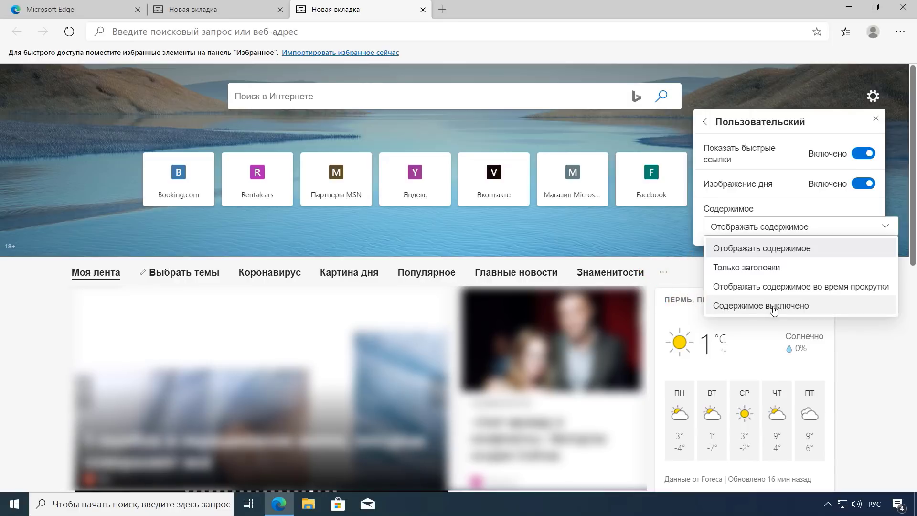
{"action": "left_click", "coordinate": [773, 308]}
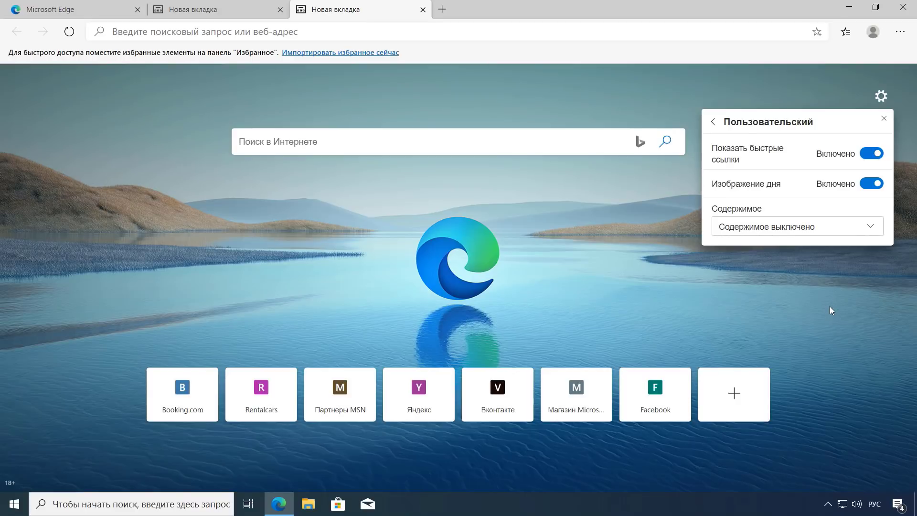
{"action": "left_click", "coordinate": [867, 184]}
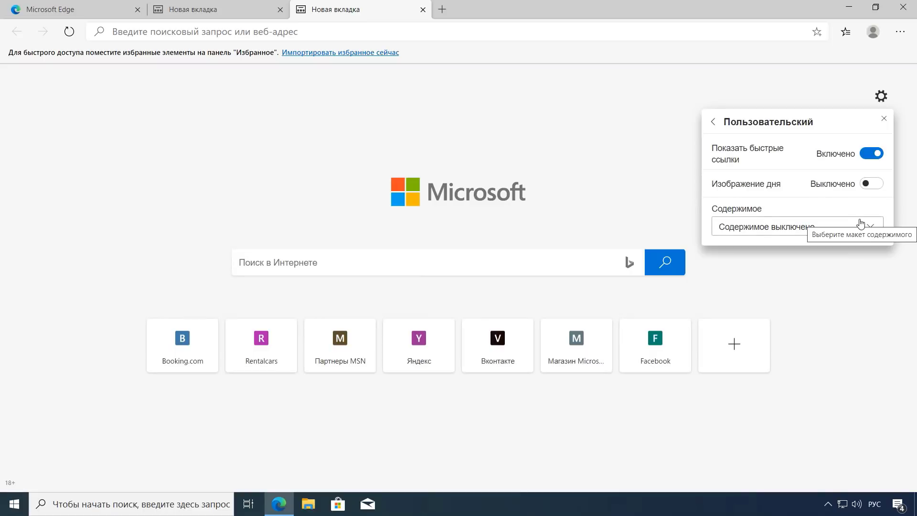
{"action": "left_click", "coordinate": [870, 154]}
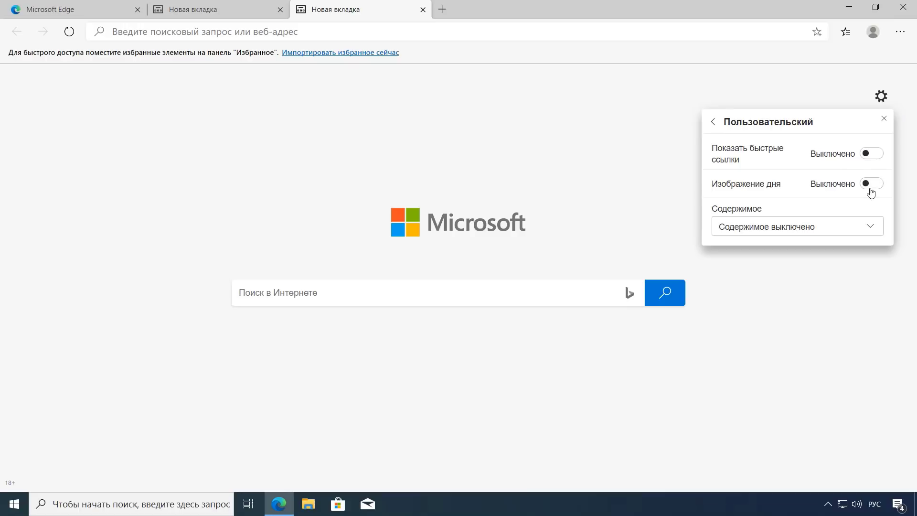
{"action": "left_click", "coordinate": [872, 153]}
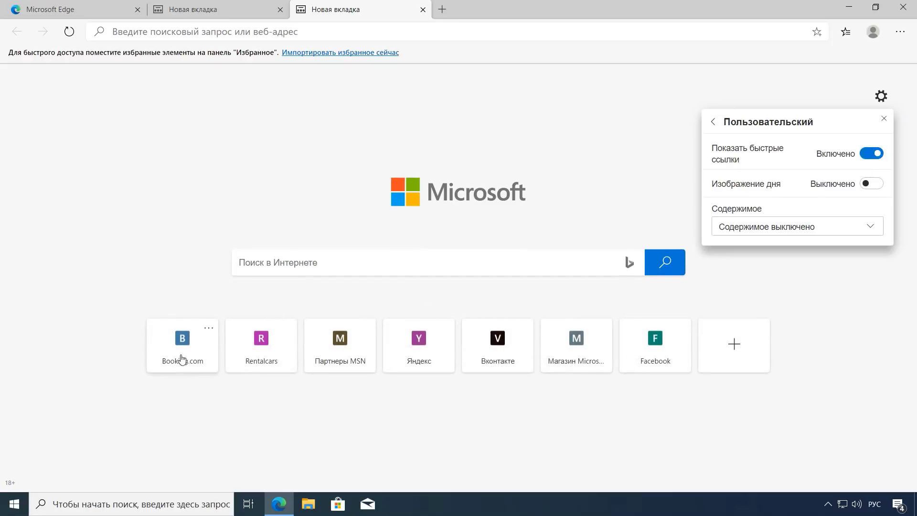
Step: Remove the Booking.com, Rentalcars, Партнеры MSN and Яндекс quick-link tiles
{"action": "left_click", "coordinate": [209, 329]}
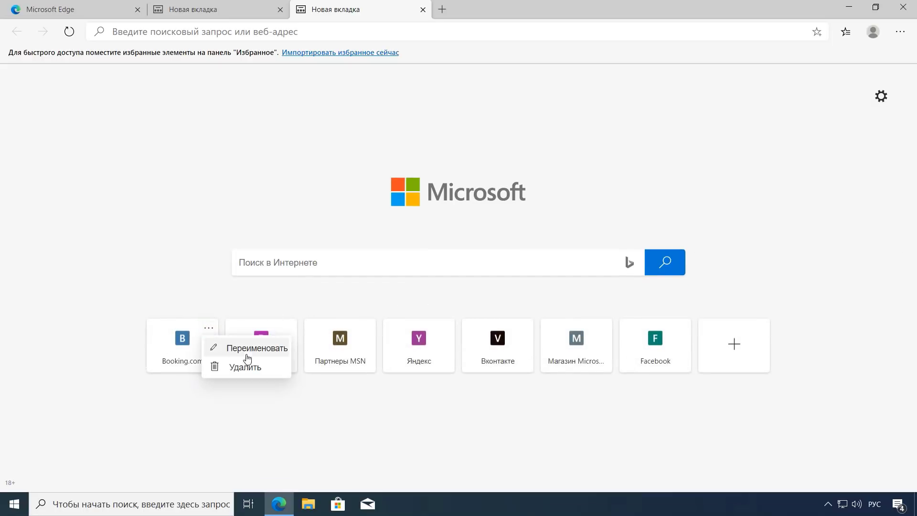
{"action": "left_click", "coordinate": [241, 367]}
{"action": "left_click", "coordinate": [209, 328]}
{"action": "left_click", "coordinate": [226, 368]}
{"action": "left_click", "coordinate": [210, 328]}
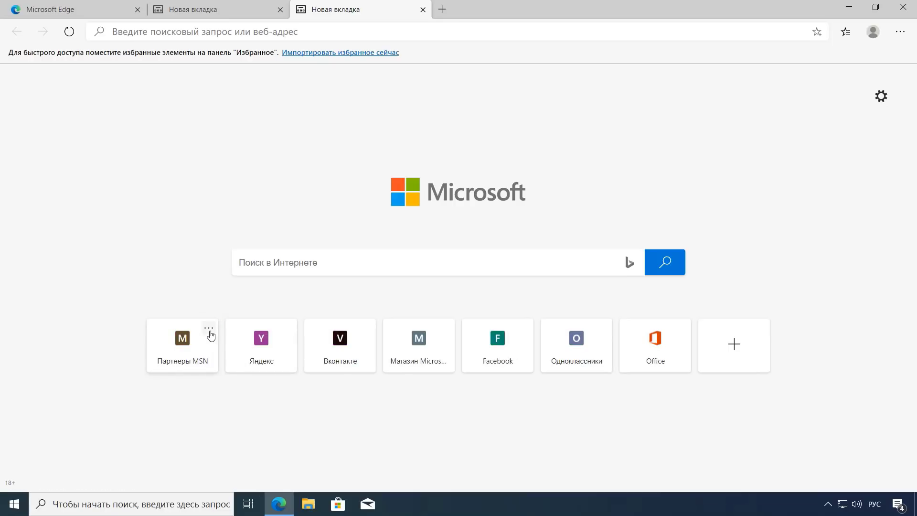
{"action": "left_click", "coordinate": [218, 367]}
{"action": "left_click", "coordinate": [209, 329]}
{"action": "left_click", "coordinate": [219, 367]}
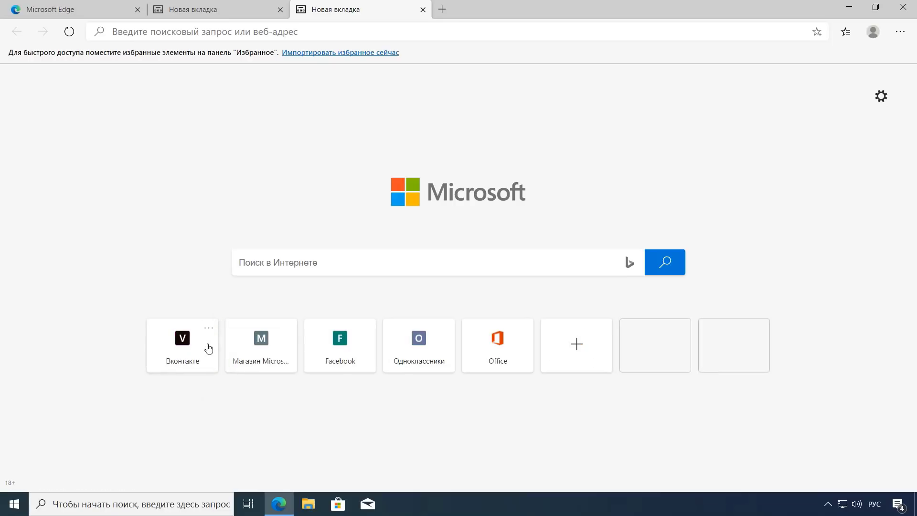
Step: Remove the Вконтакте, Microsoft store, Facebook and Одноклассники tiles, leaving only Office
{"action": "left_click", "coordinate": [209, 329]}
{"action": "left_click", "coordinate": [217, 368]}
{"action": "left_click", "coordinate": [210, 328]}
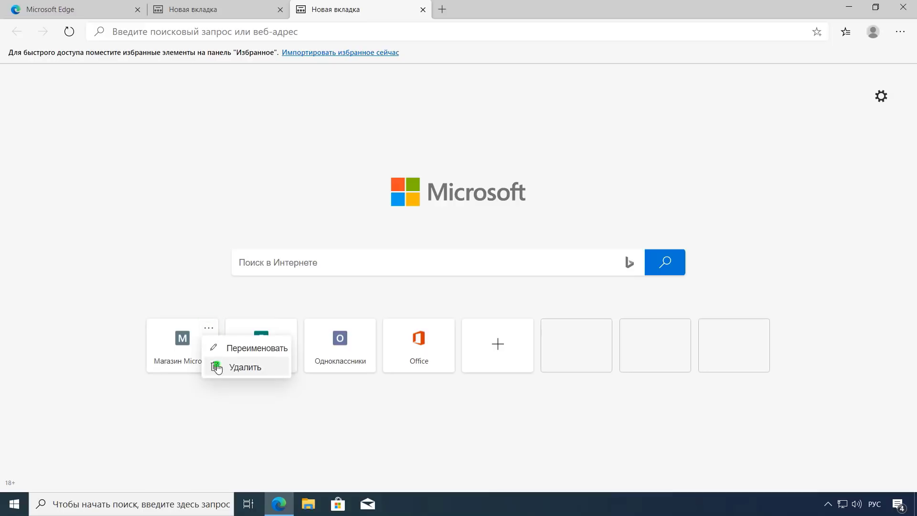
{"action": "left_click", "coordinate": [218, 367]}
{"action": "left_click", "coordinate": [209, 329]}
{"action": "left_click", "coordinate": [218, 367]}
{"action": "left_click", "coordinate": [209, 329]}
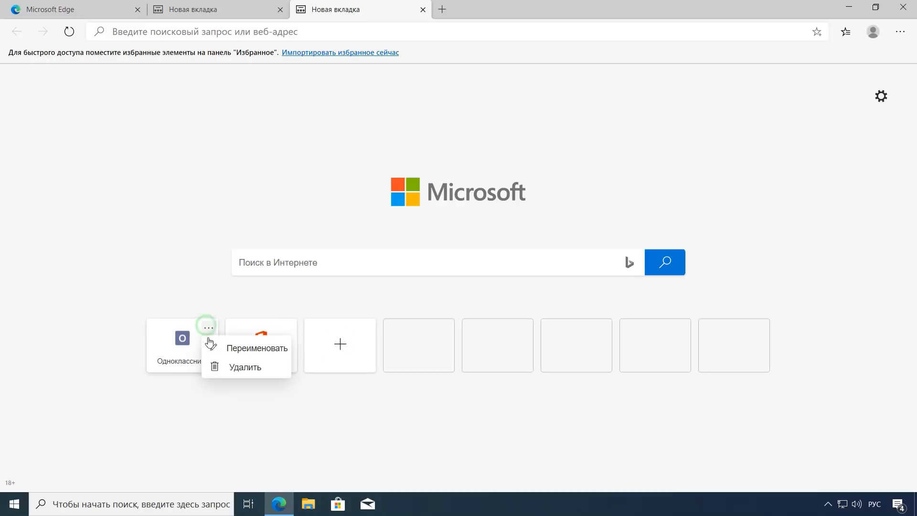
{"action": "left_click", "coordinate": [219, 367]}
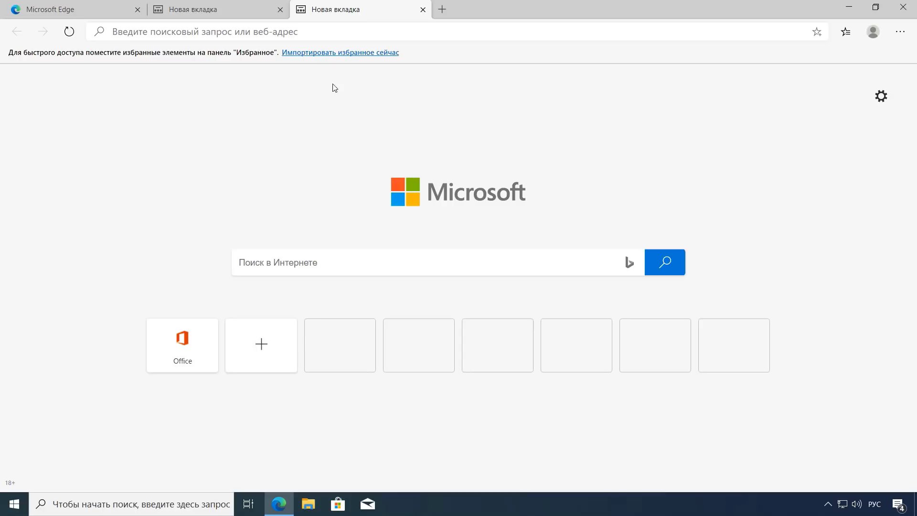
{"action": "left_click", "coordinate": [367, 55]}
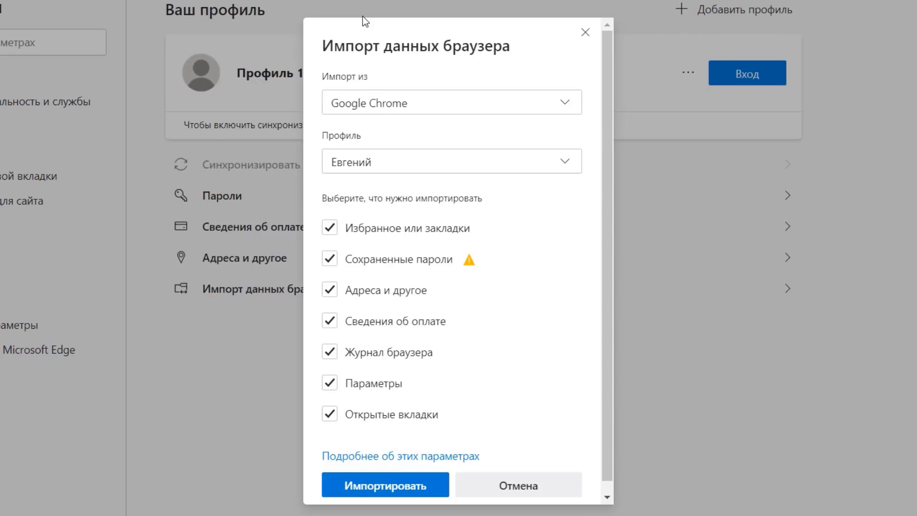
Step: Import from Google Chrome's current profile with Параметры and Открытые вкладки unticked
{"action": "left_click", "coordinate": [567, 104]}
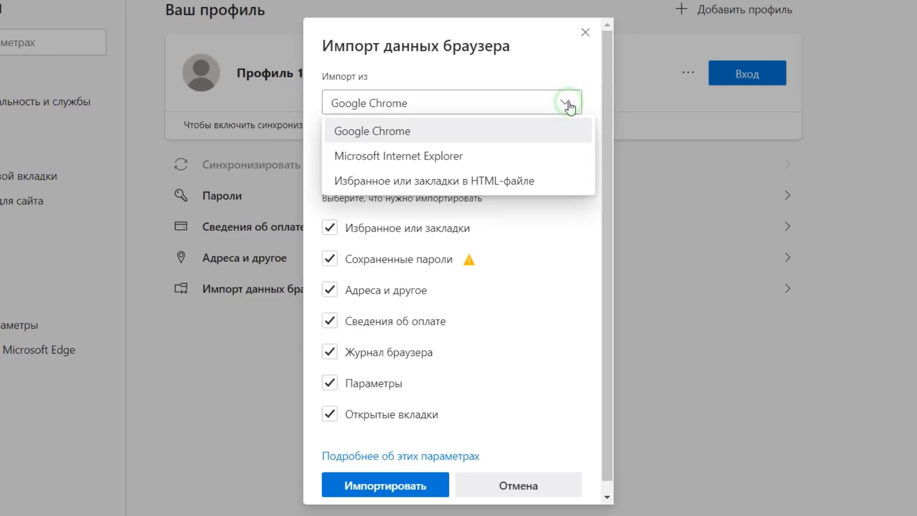
{"action": "left_click", "coordinate": [524, 135]}
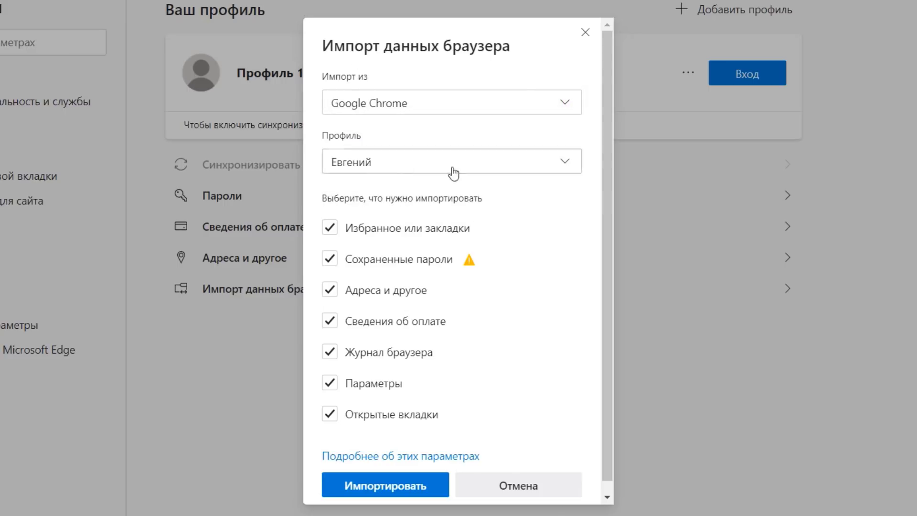
{"action": "left_click", "coordinate": [565, 171]}
{"action": "left_click", "coordinate": [565, 173]}
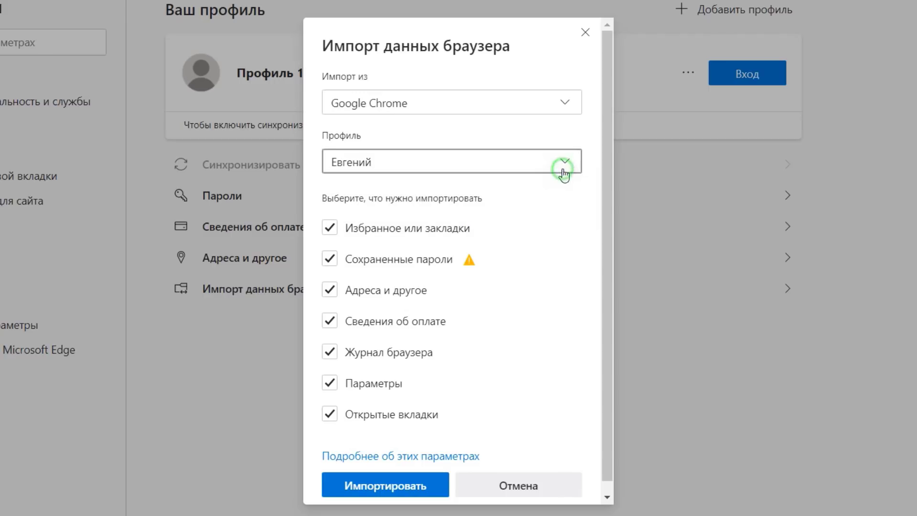
{"action": "left_click", "coordinate": [591, 232]}
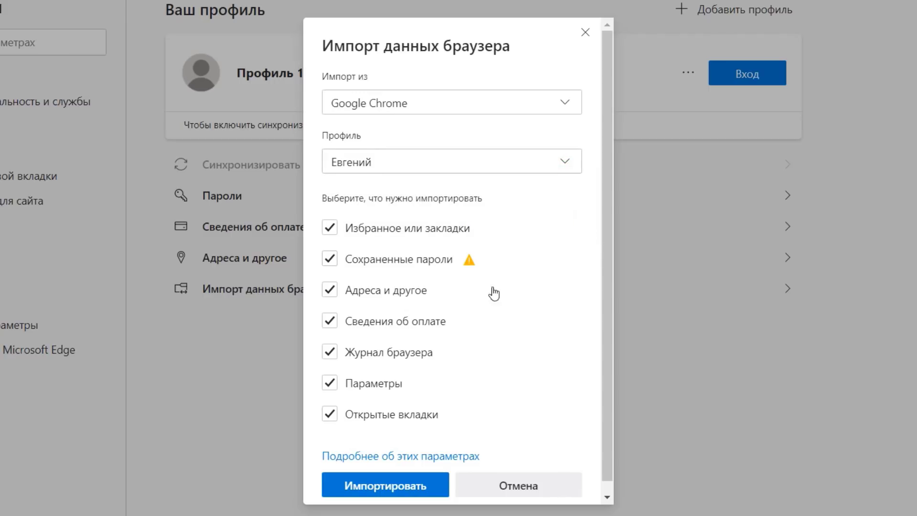
{"action": "left_click", "coordinate": [330, 385]}
{"action": "left_click", "coordinate": [329, 414]}
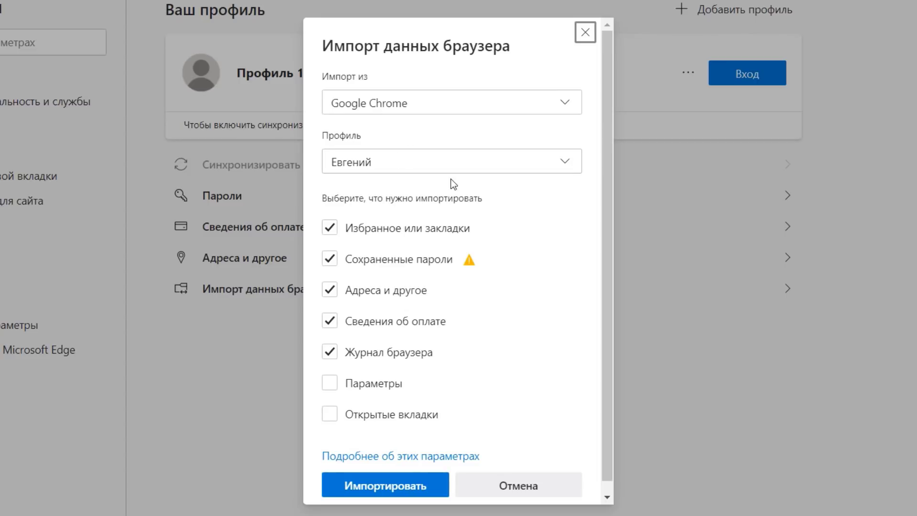
Step: Complete the Chrome data import, then open a new tab showing the Gmail, YouTube and Карты bookmarks
{"action": "left_click", "coordinate": [399, 489]}
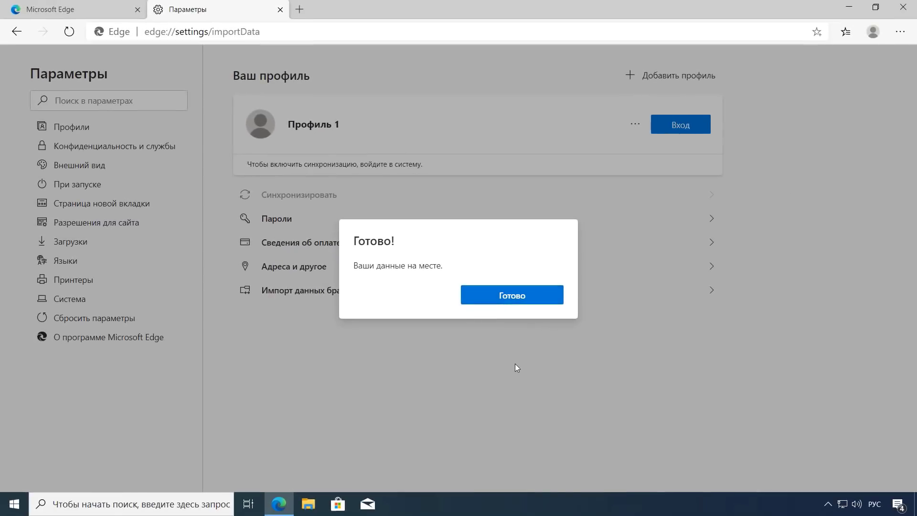
{"action": "left_click", "coordinate": [513, 298]}
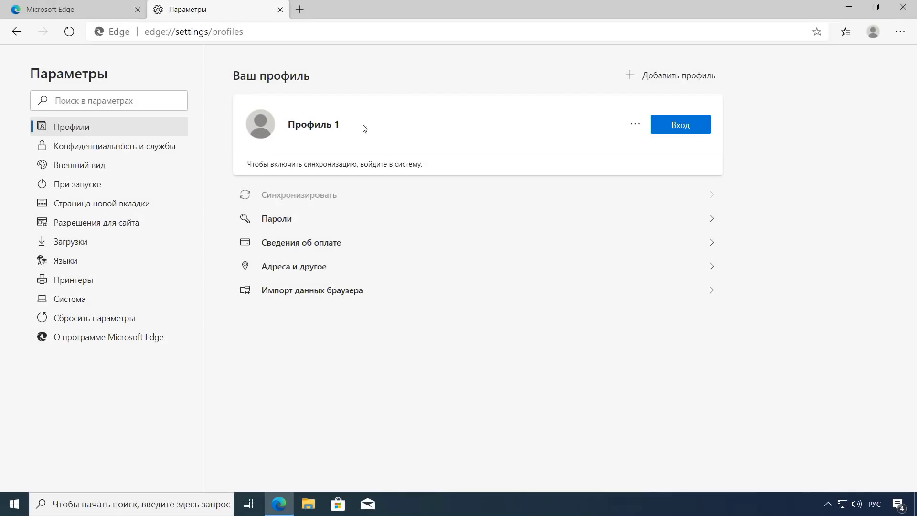
{"action": "left_click", "coordinate": [300, 9]}
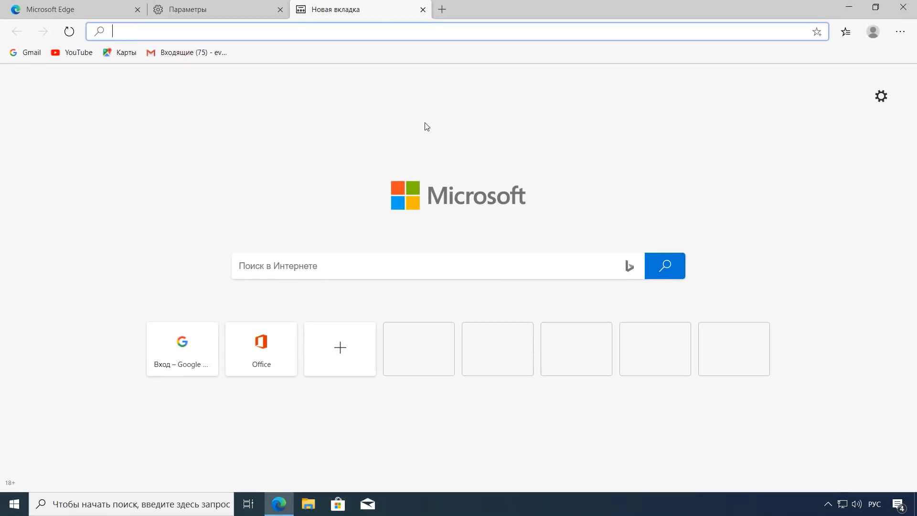
Step: Set Показать панель избранного to Никогда from the favourites bar's right-click menu
{"action": "right_click", "coordinate": [376, 54]}
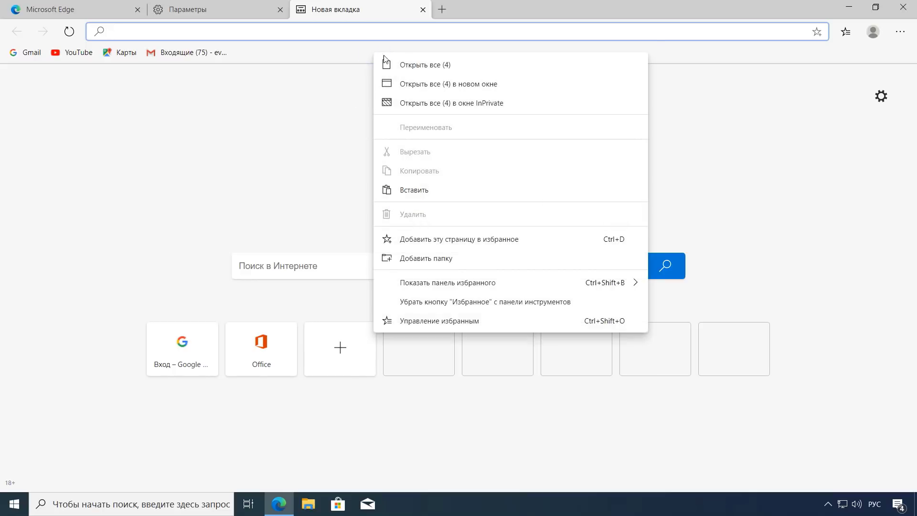
{"action": "mouse_move", "coordinate": [463, 285]}
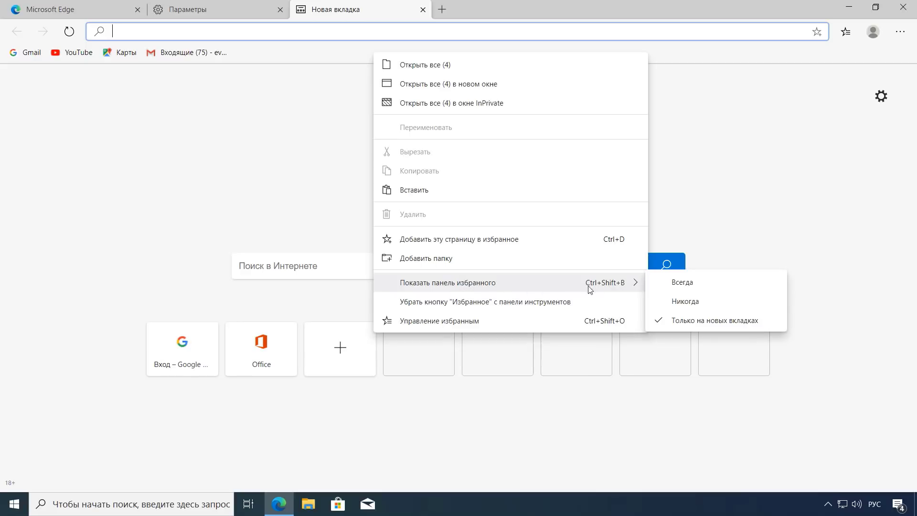
{"action": "left_click", "coordinate": [685, 301]}
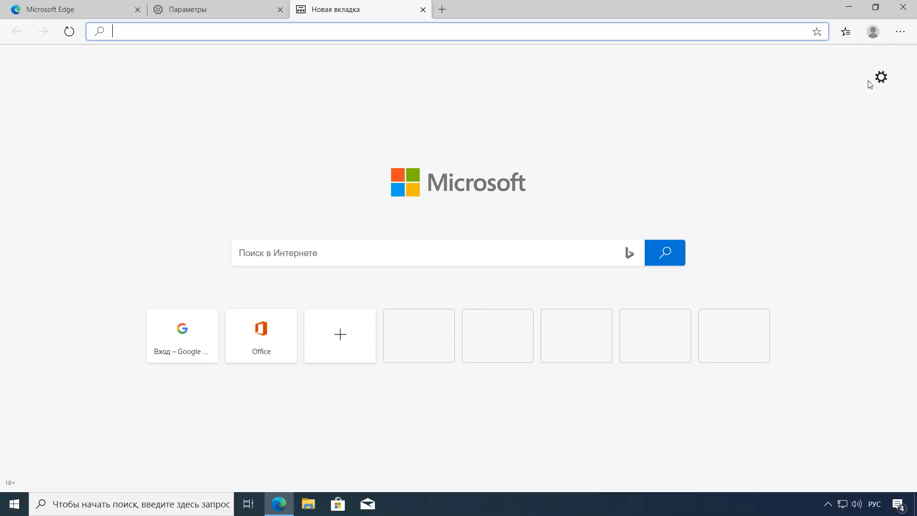
{"action": "left_click", "coordinate": [902, 33]}
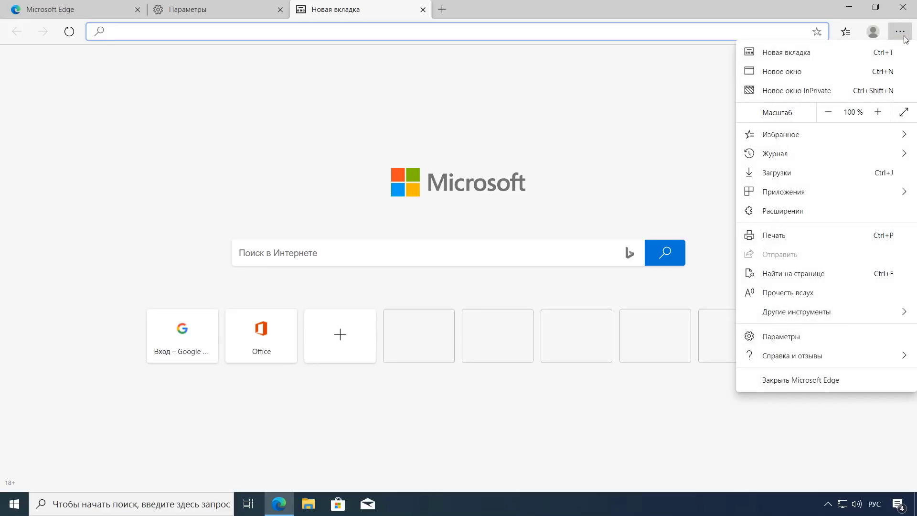
Step: In Внешний вид settings, set Показать панель избранного to Только на новых вкладках, then return to Новая вкладка
{"action": "left_click", "coordinate": [784, 337]}
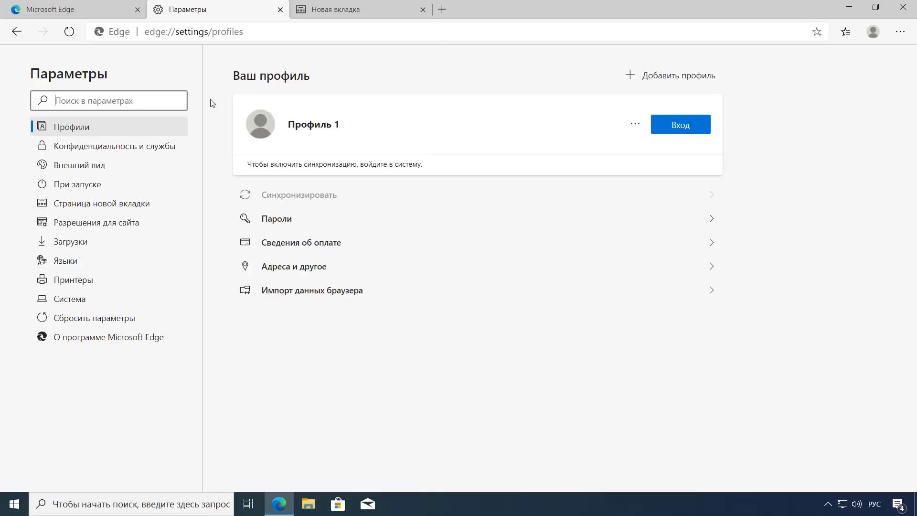
{"action": "left_click", "coordinate": [92, 168]}
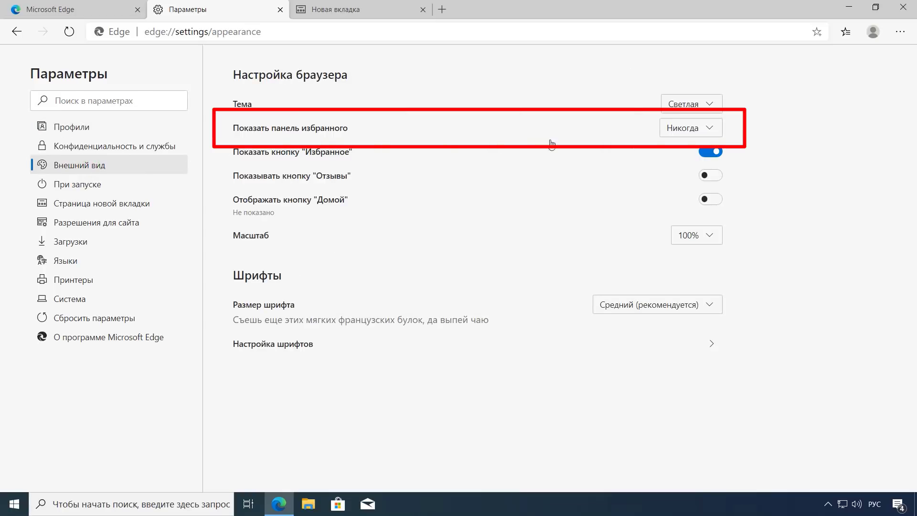
{"action": "left_click", "coordinate": [710, 131]}
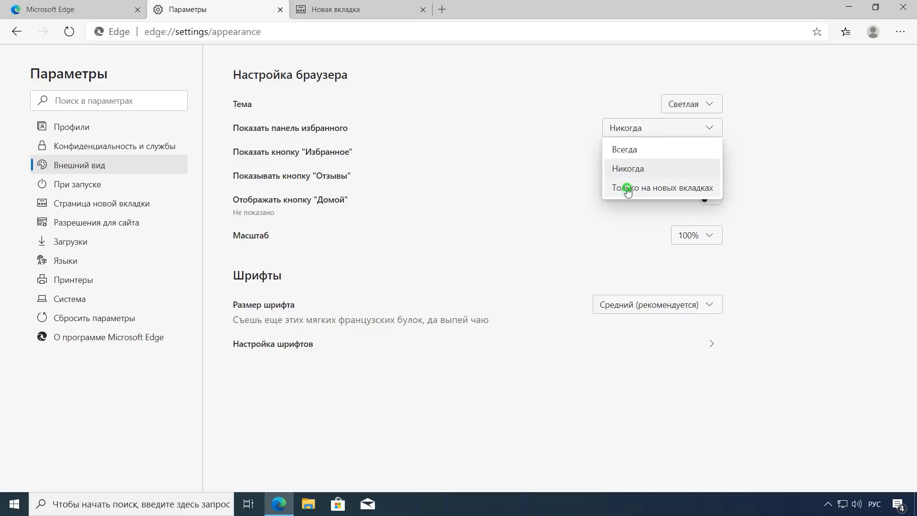
{"action": "left_click", "coordinate": [626, 189]}
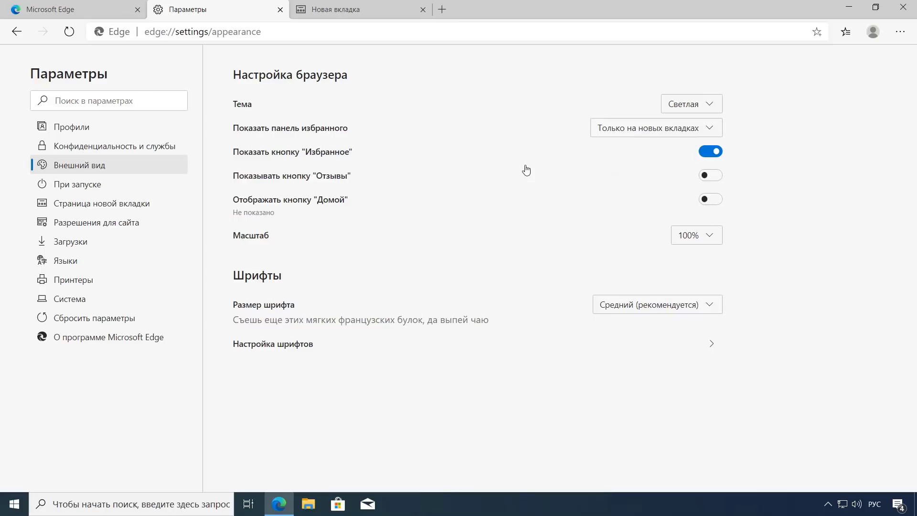
{"action": "left_click", "coordinate": [361, 10]}
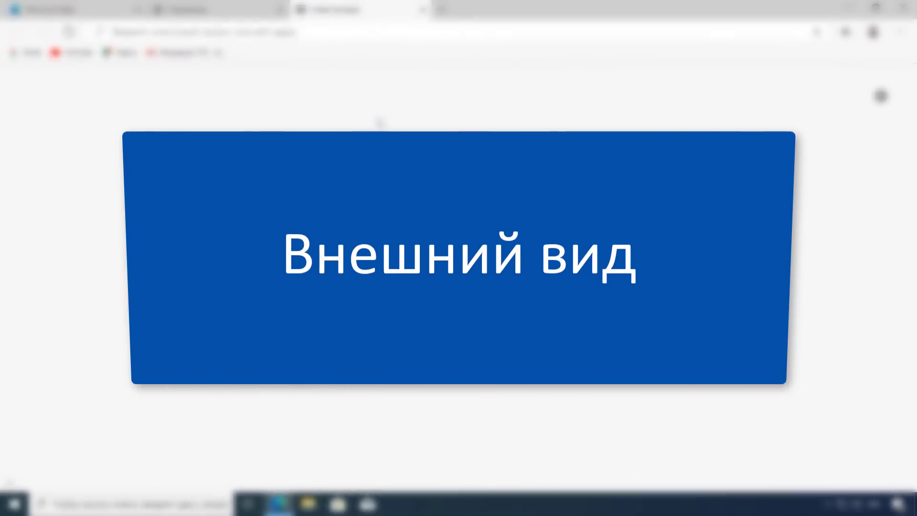
Step: Switch to the English layout and load google.com in the new tab
{"action": "key", "text": "alt+shift"}
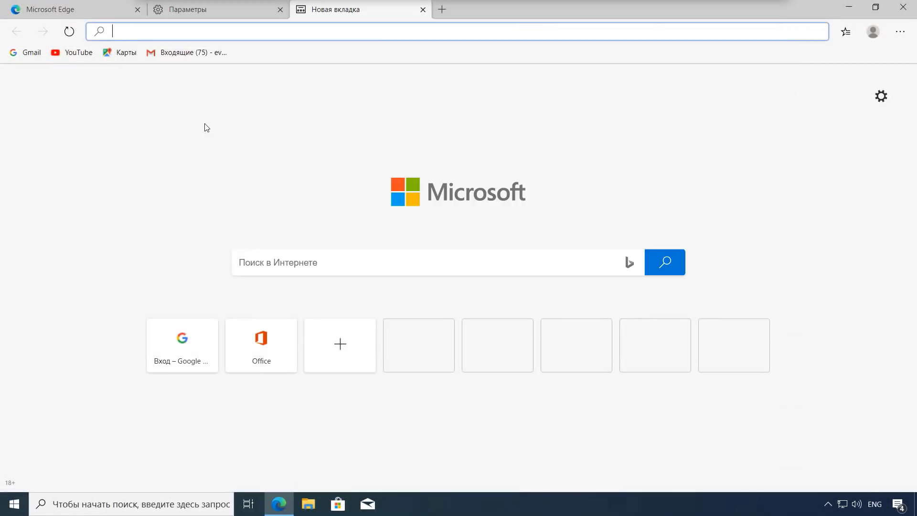
{"action": "type", "text": "googl"}
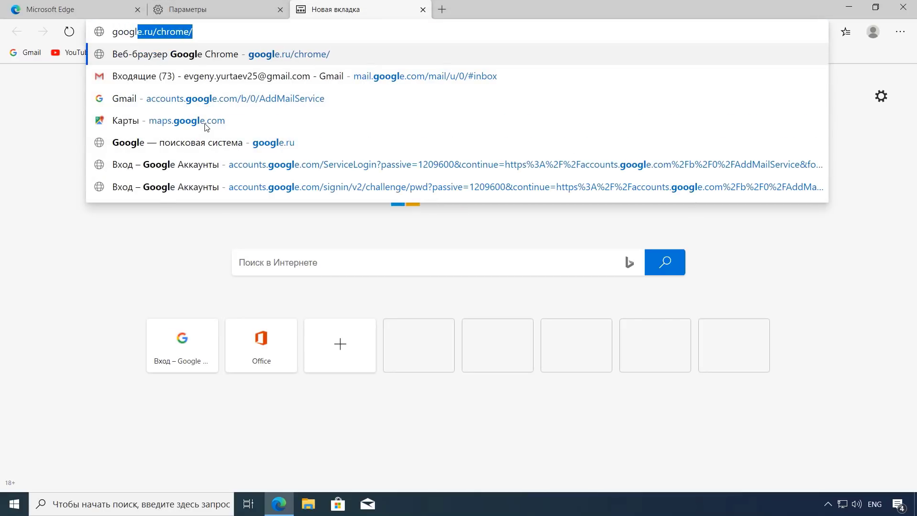
{"action": "type", "text": "e.com"}
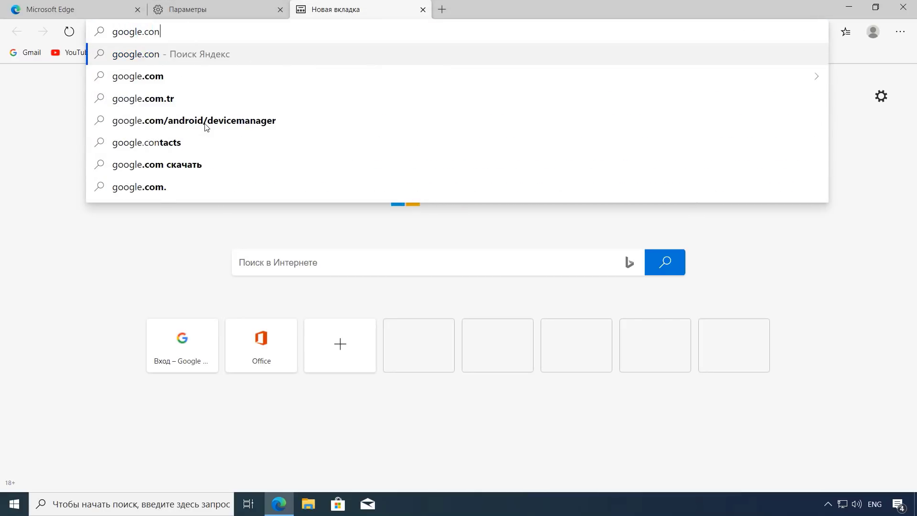
{"action": "key", "text": "Return"}
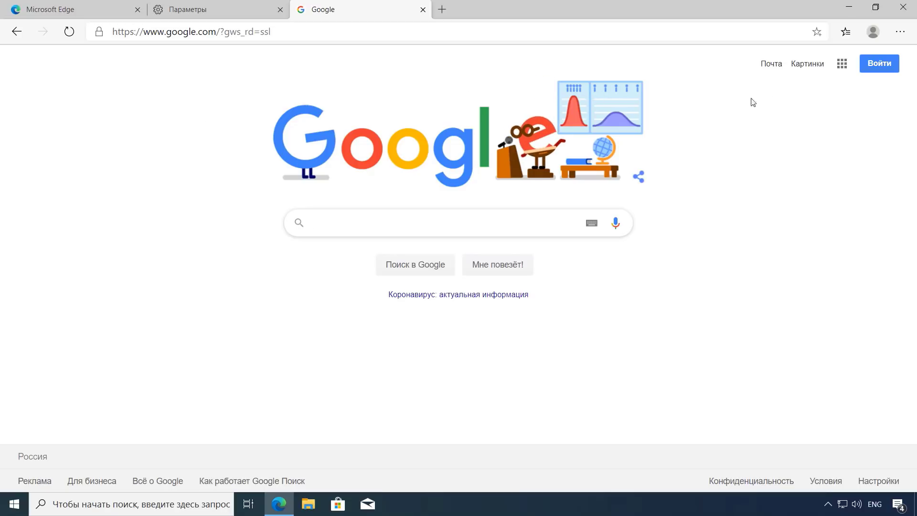
{"action": "left_click", "coordinate": [899, 38]}
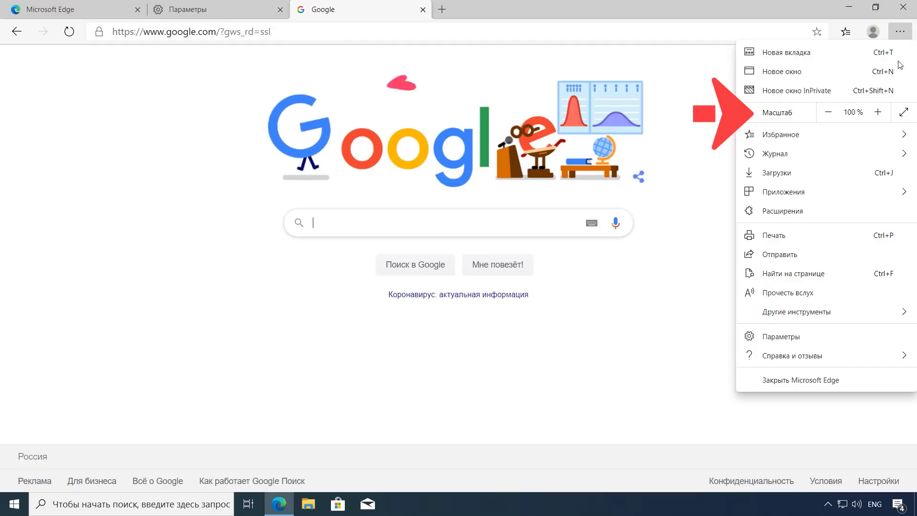
{"action": "left_click", "coordinate": [879, 116]}
{"action": "left_click", "coordinate": [879, 114]}
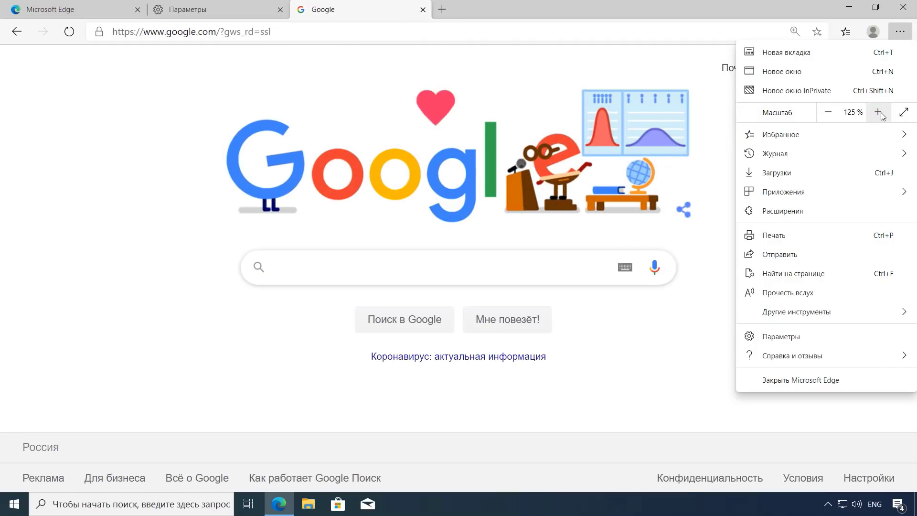
{"action": "left_click", "coordinate": [828, 115]}
{"action": "left_click", "coordinate": [828, 115]}
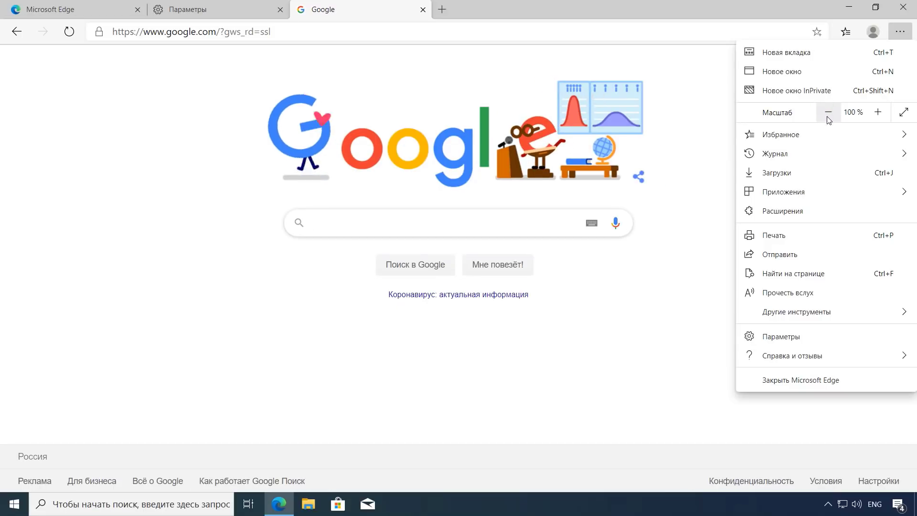
{"action": "key", "text": "ctrl+super+o"}
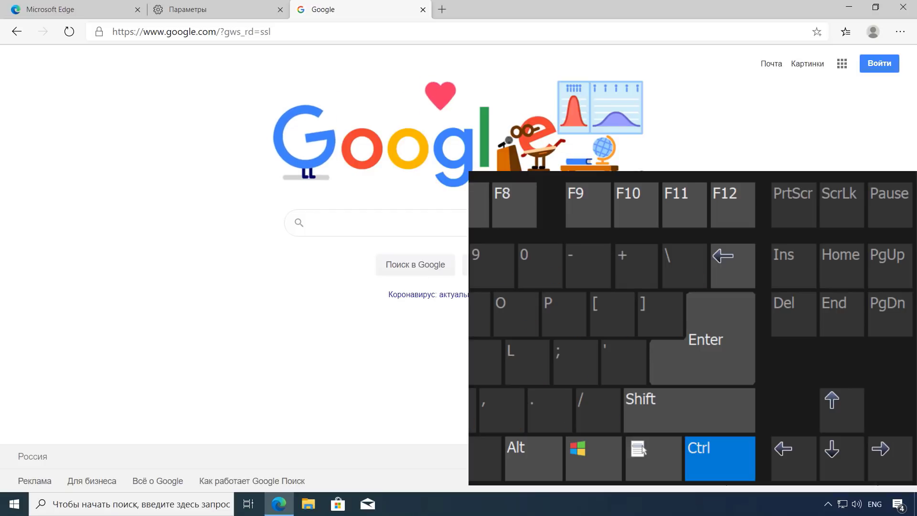
{"action": "key", "text": "ctrl+plus"}
{"action": "key", "text": "ctrl+plus"}
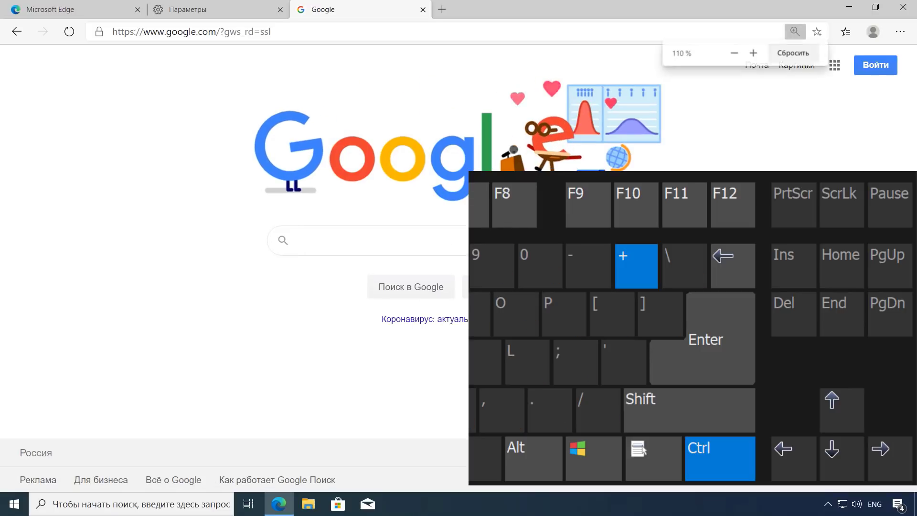
{"action": "key", "text": "ctrl+plus"}
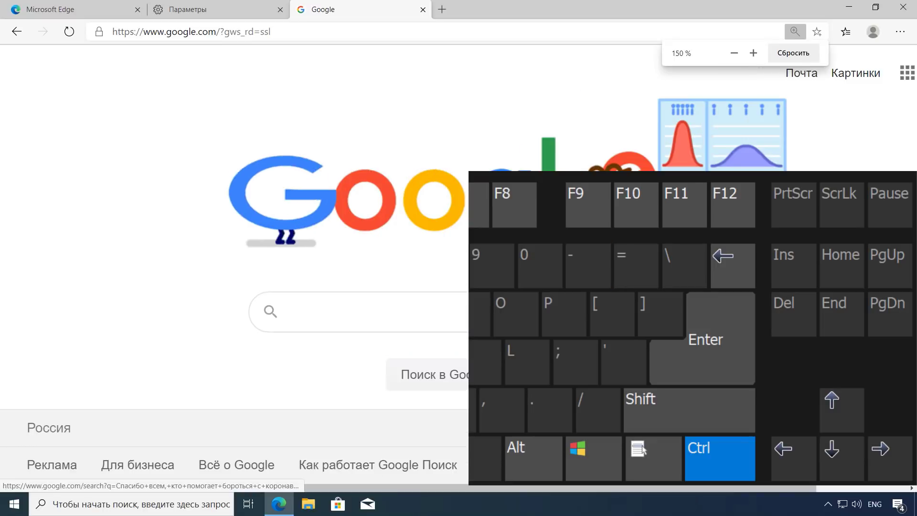
{"action": "key", "text": "ctrl+minus"}
{"action": "key", "text": "ctrl+minus"}
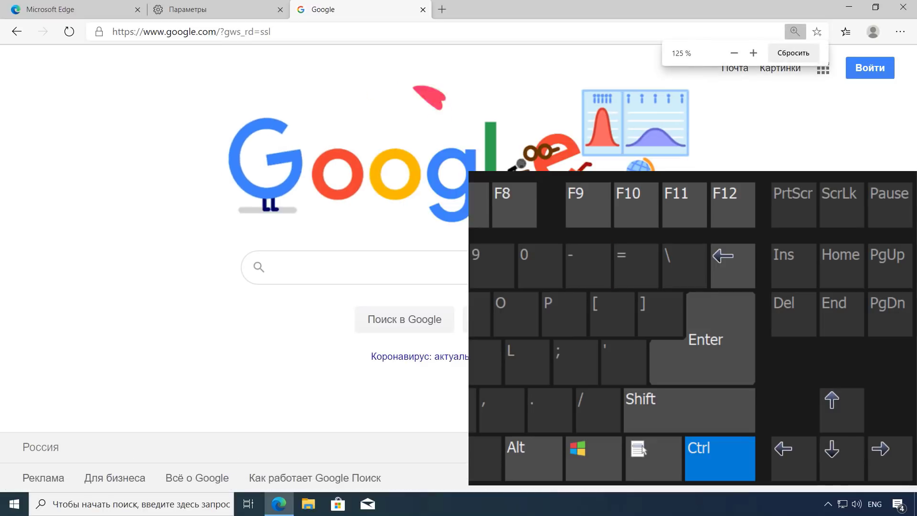
{"action": "key", "text": "ctrl+minus"}
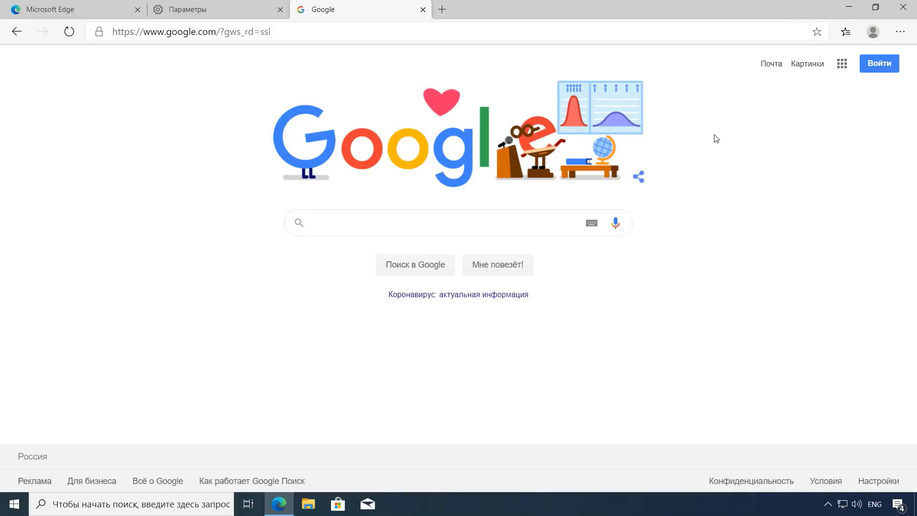
{"action": "key", "text": "ctrl+minus"}
{"action": "key", "text": "ctrl+minus"}
{"action": "key", "text": "ctrl+minus"}
{"action": "key", "text": "ctrl+minus"}
{"action": "key", "text": "ctrl+minus"}
{"action": "key", "text": "ctrl+minus"}
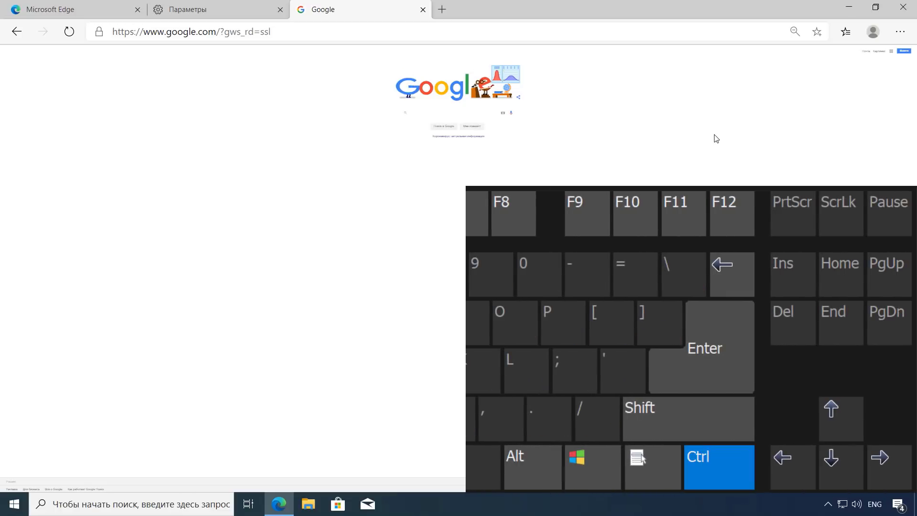
{"action": "key", "text": "ctrl+0"}
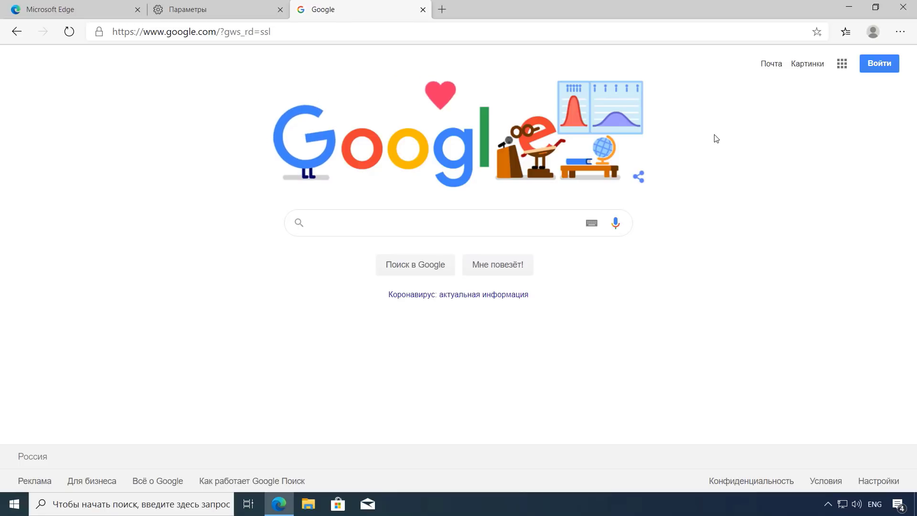
Step: In Внешний вид settings, change the default Масштаб to 80%, then to 125%
{"action": "left_click", "coordinate": [900, 31]}
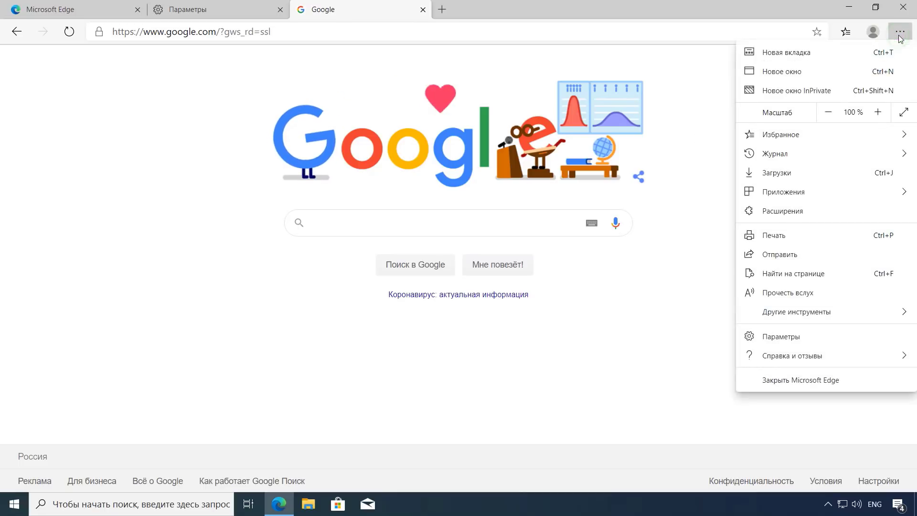
{"action": "left_click", "coordinate": [815, 339]}
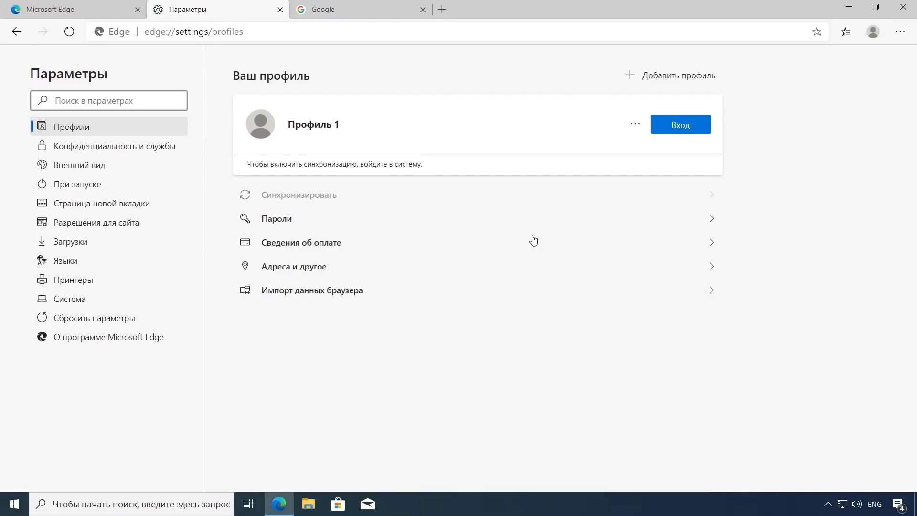
{"action": "left_click", "coordinate": [69, 173]}
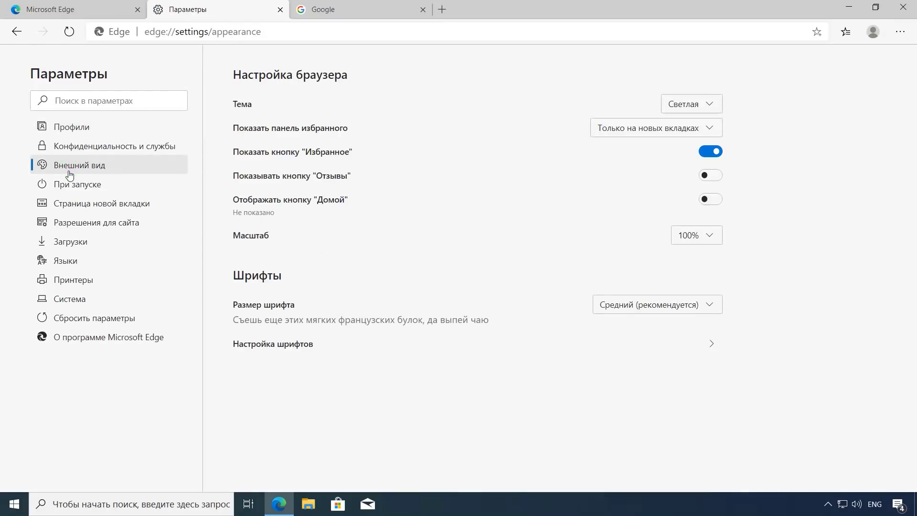
{"action": "left_click", "coordinate": [706, 236]}
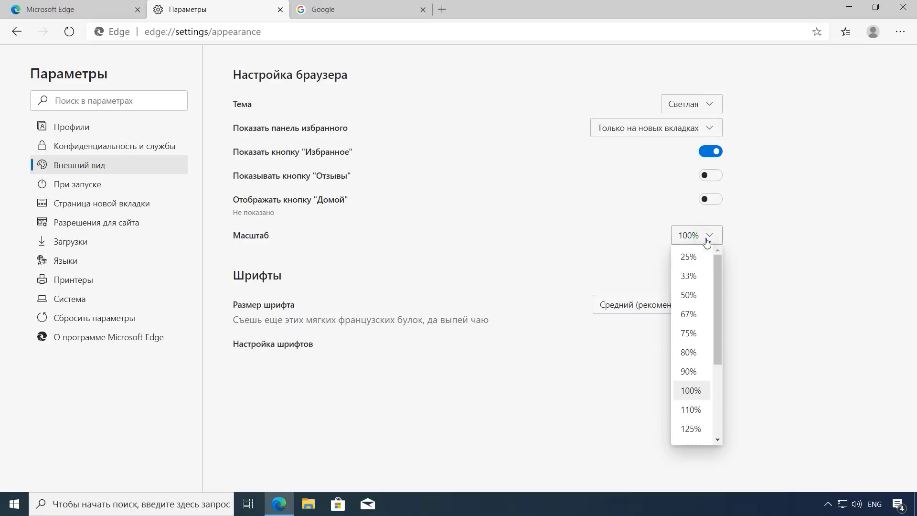
{"action": "left_click", "coordinate": [690, 353]}
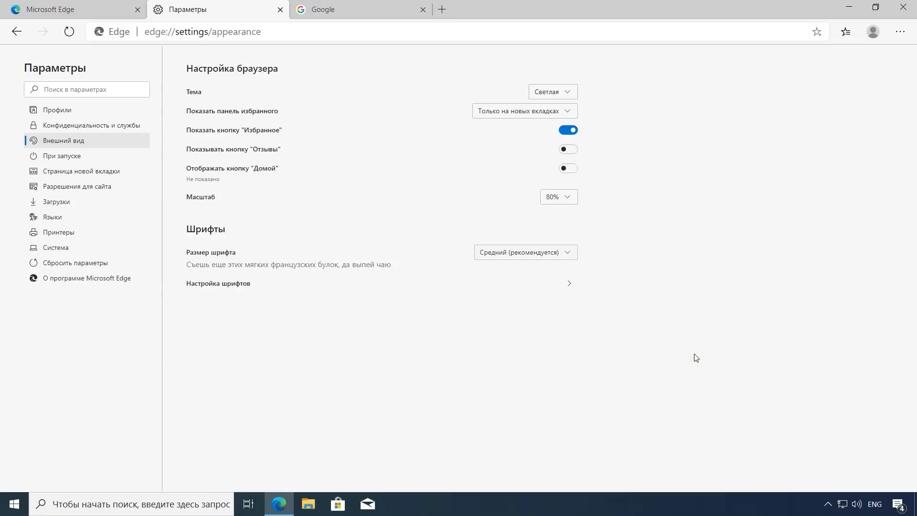
{"action": "left_click", "coordinate": [565, 196]}
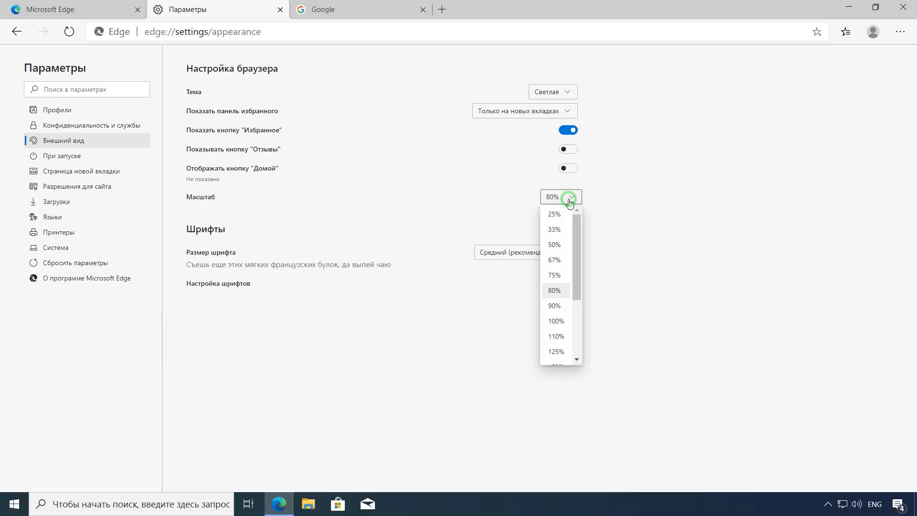
{"action": "left_click", "coordinate": [556, 353]}
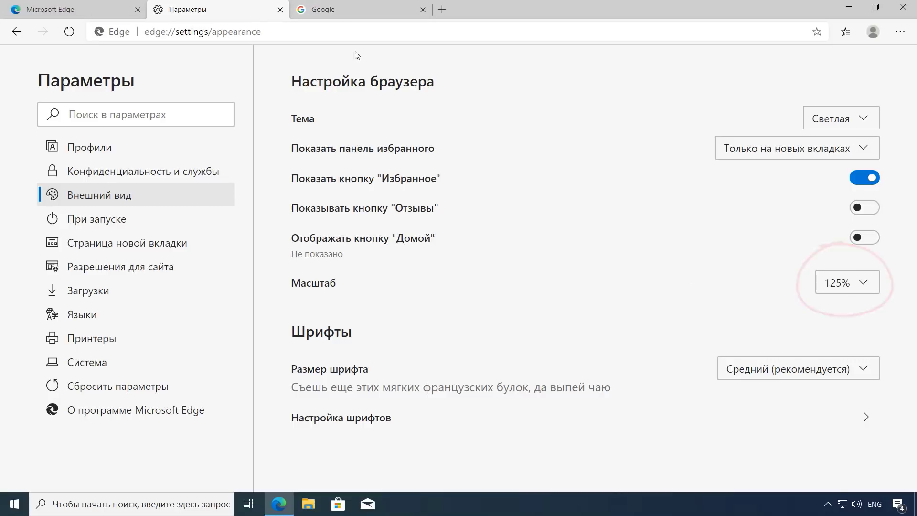
Step: Confirm the Google tab reads 125% zoom, then set the default Масштаб back to 100%
{"action": "left_click", "coordinate": [369, 6]}
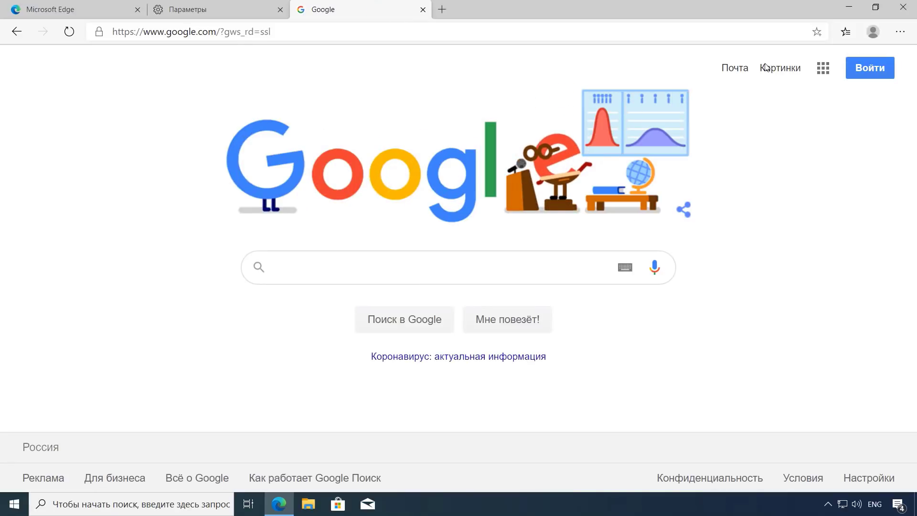
{"action": "left_click", "coordinate": [900, 32]}
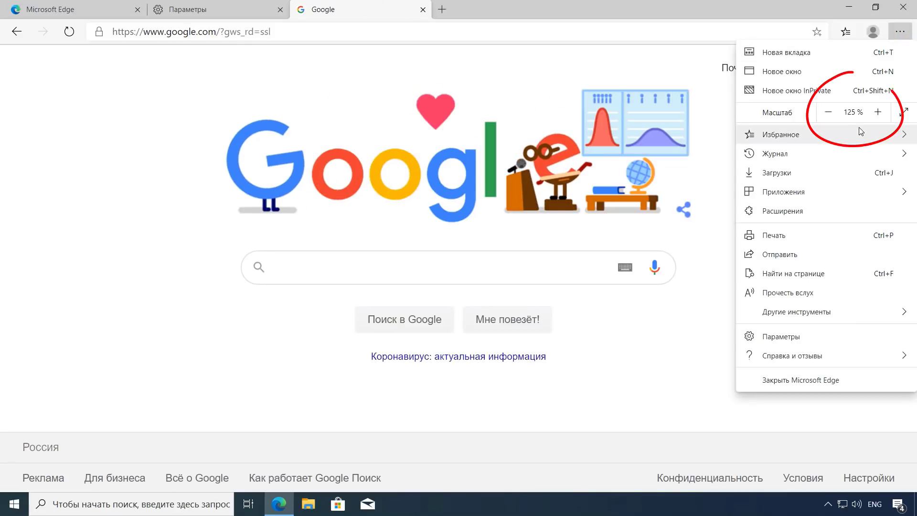
{"action": "left_click", "coordinate": [506, 65]}
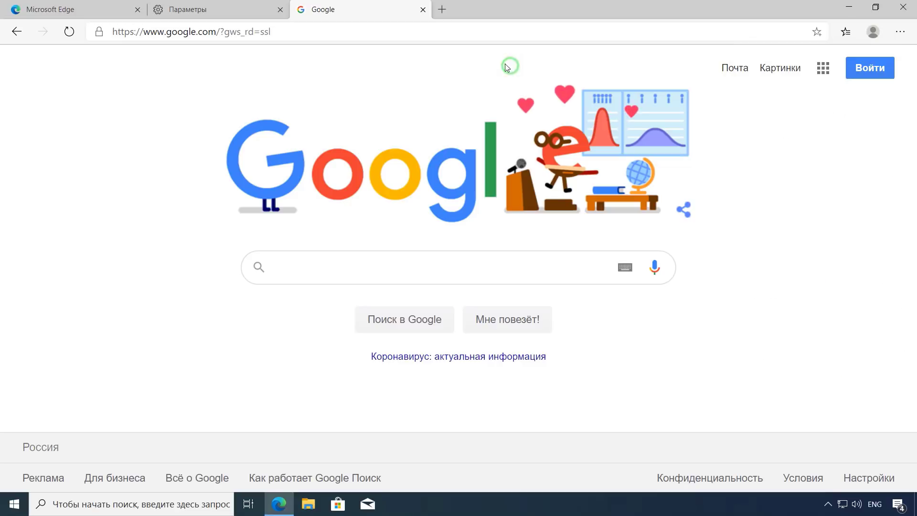
{"action": "left_click", "coordinate": [246, 10]}
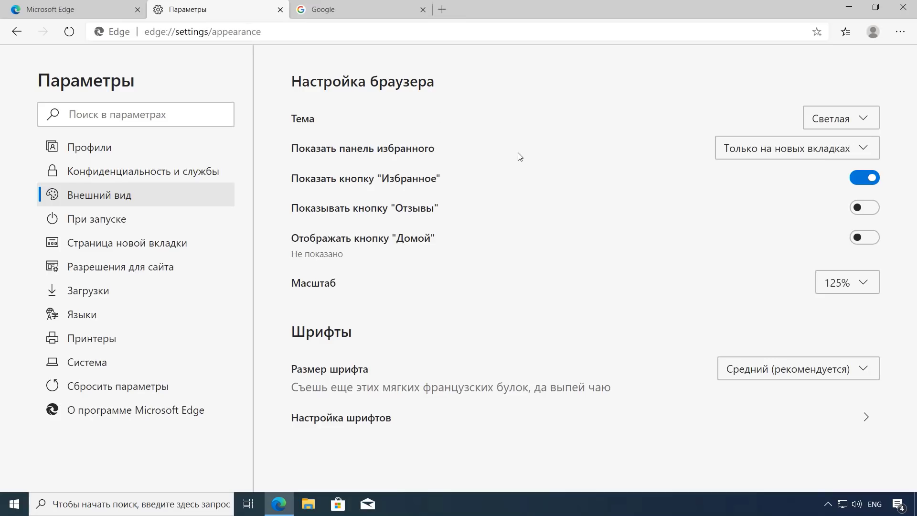
{"action": "left_click", "coordinate": [849, 286]}
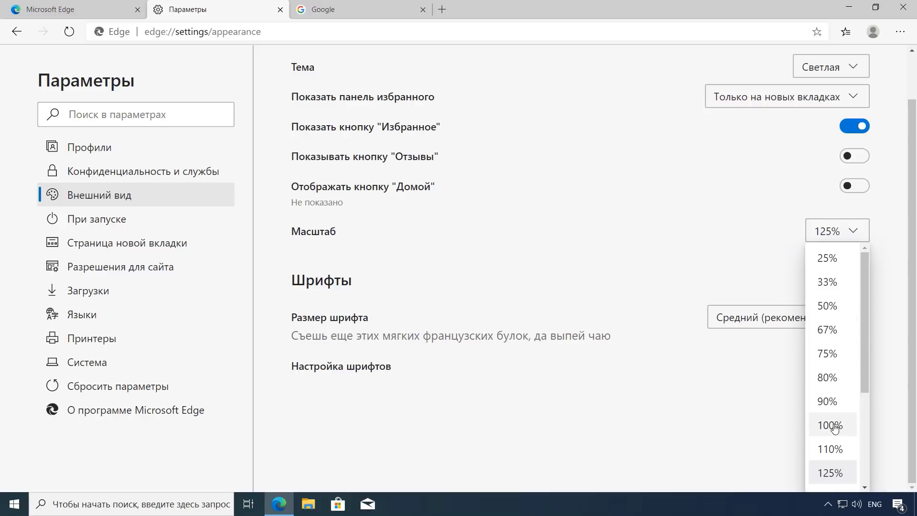
{"action": "left_click", "coordinate": [832, 425]}
{"action": "left_click", "coordinate": [722, 279]}
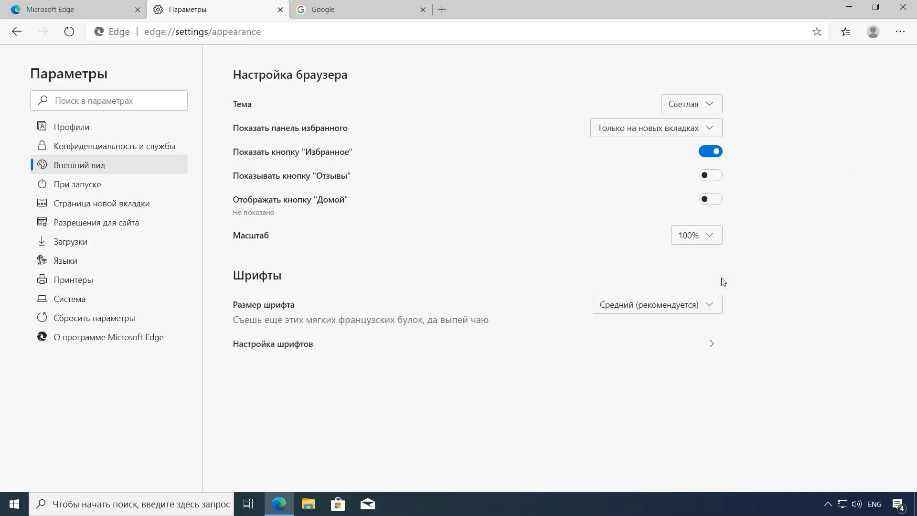
Step: Switch the Тема to Темная, then to Стандартные системные настройки
{"action": "left_click", "coordinate": [704, 105]}
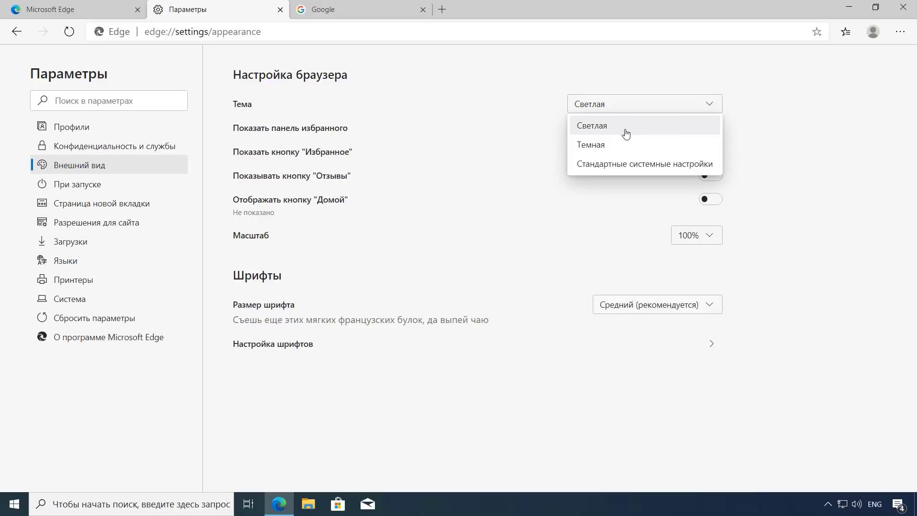
{"action": "left_click", "coordinate": [610, 148]}
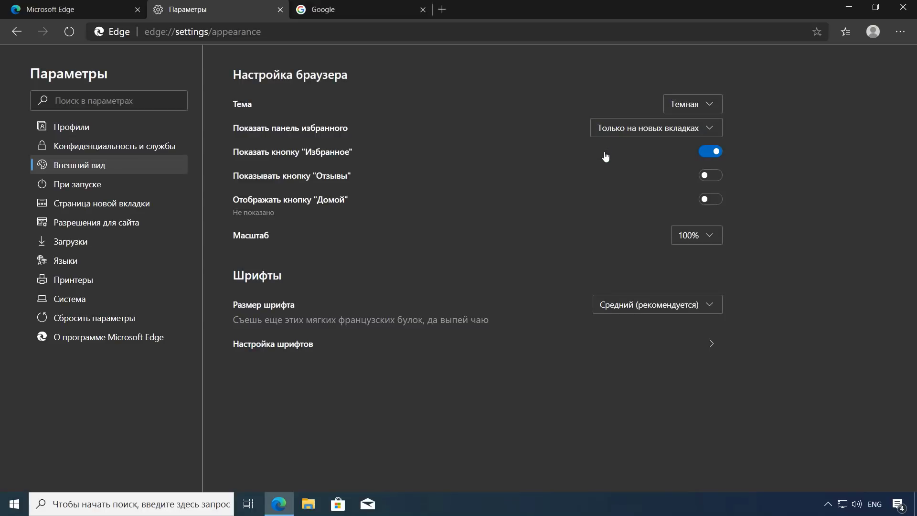
{"action": "left_click", "coordinate": [699, 109]}
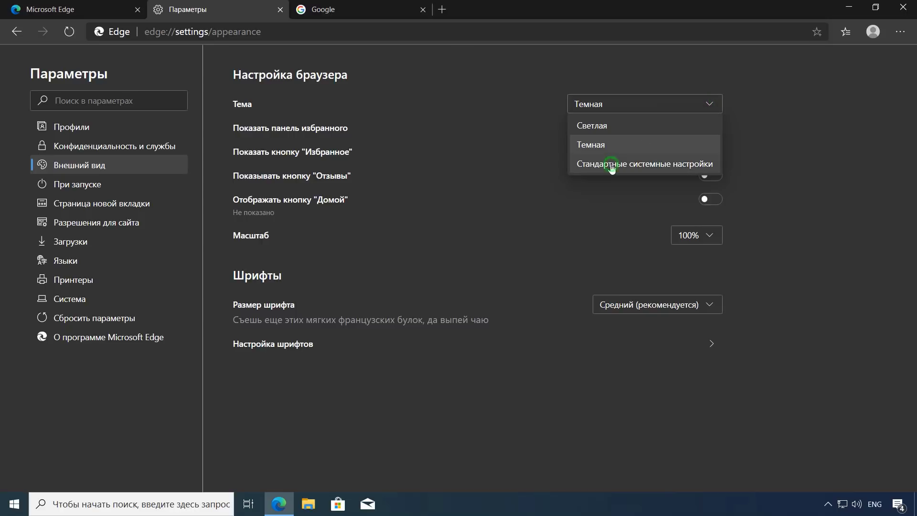
{"action": "left_click", "coordinate": [612, 165]}
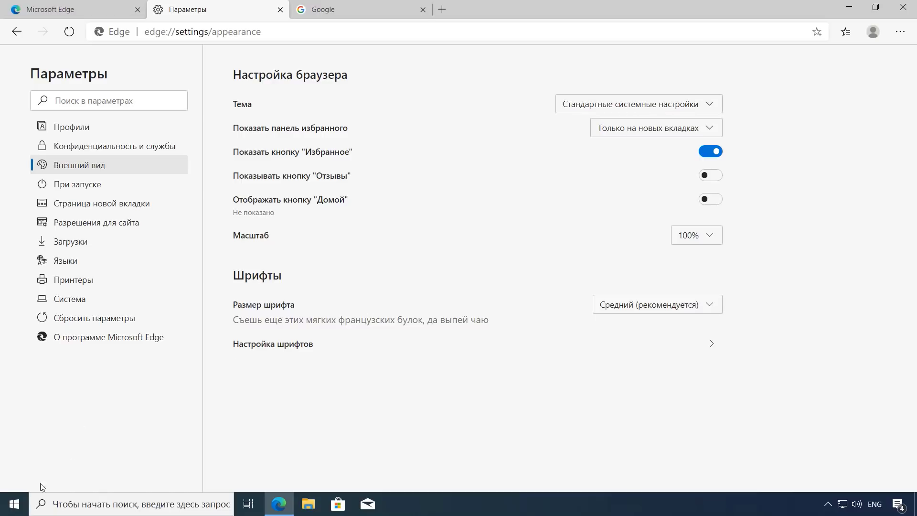
{"action": "left_click", "coordinate": [14, 504]}
Step: In Personalization > Colors, try Dark, set the colour scheme to Светлый, and close Settings
{"action": "left_click", "coordinate": [14, 449]}
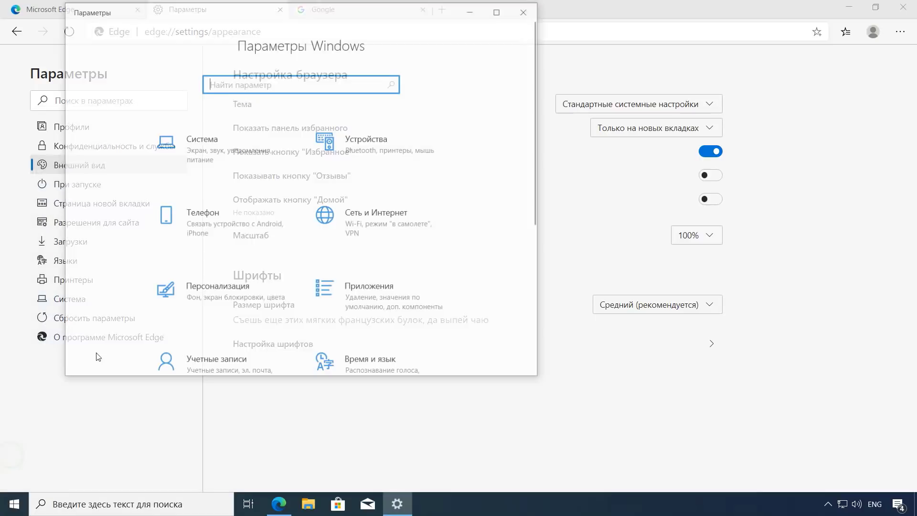
{"action": "left_click", "coordinate": [188, 310]}
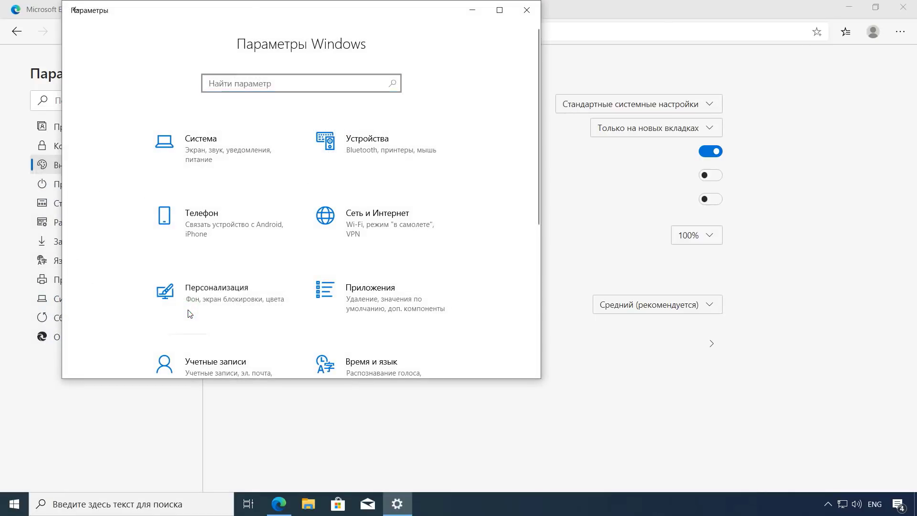
{"action": "left_click", "coordinate": [111, 167]}
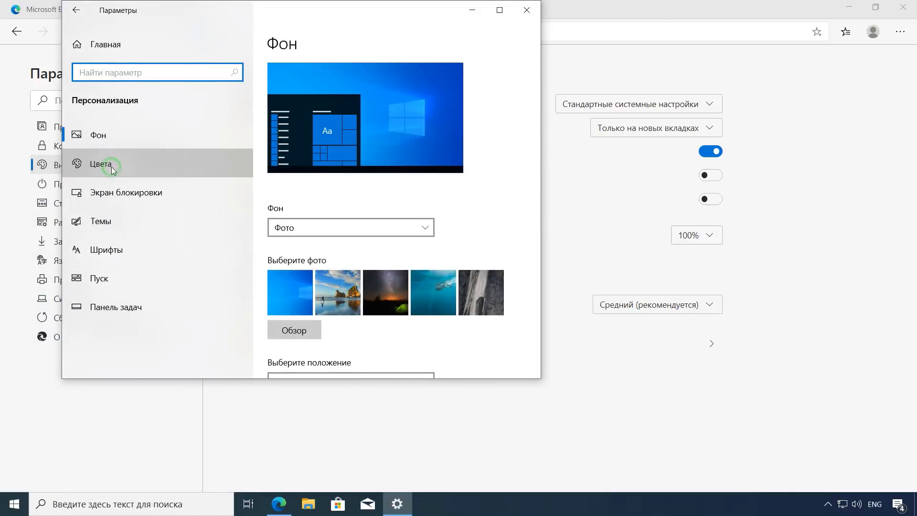
{"action": "left_click", "coordinate": [426, 230]}
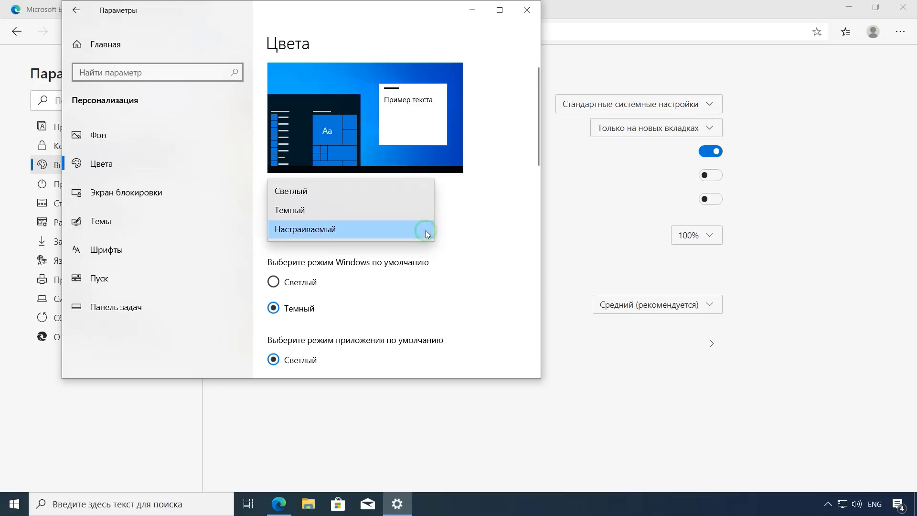
{"action": "left_click", "coordinate": [381, 216]}
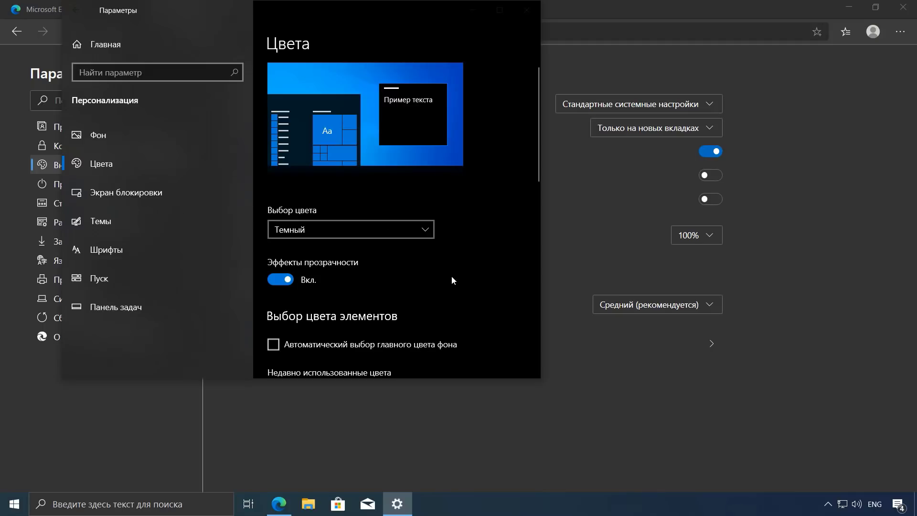
{"action": "left_click", "coordinate": [426, 230]}
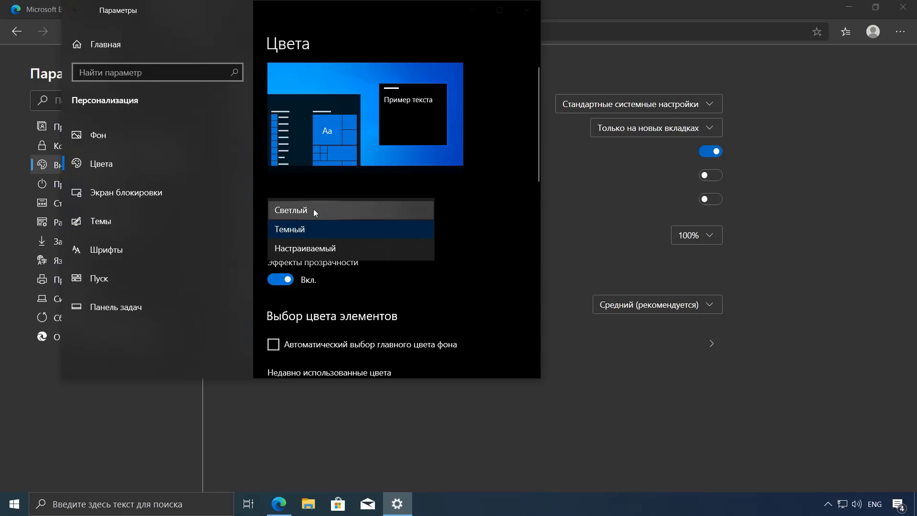
{"action": "left_click", "coordinate": [341, 213]}
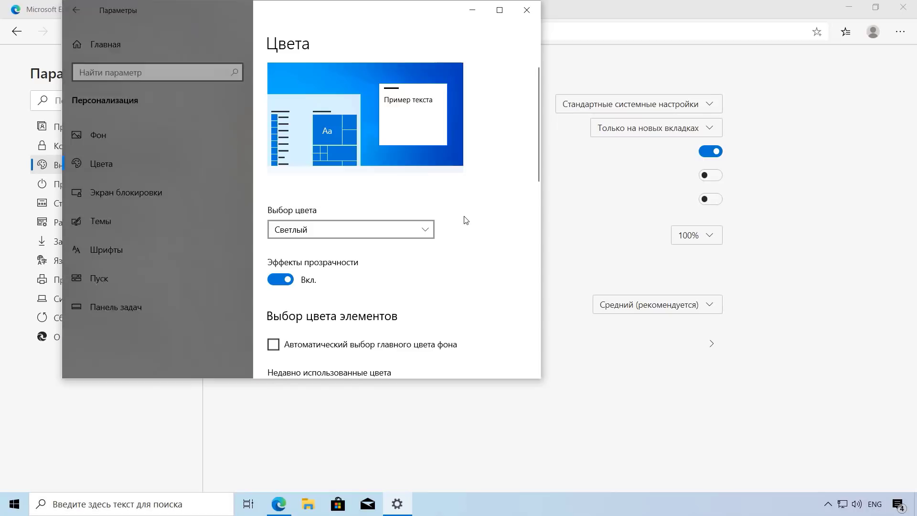
{"action": "left_click", "coordinate": [527, 10]}
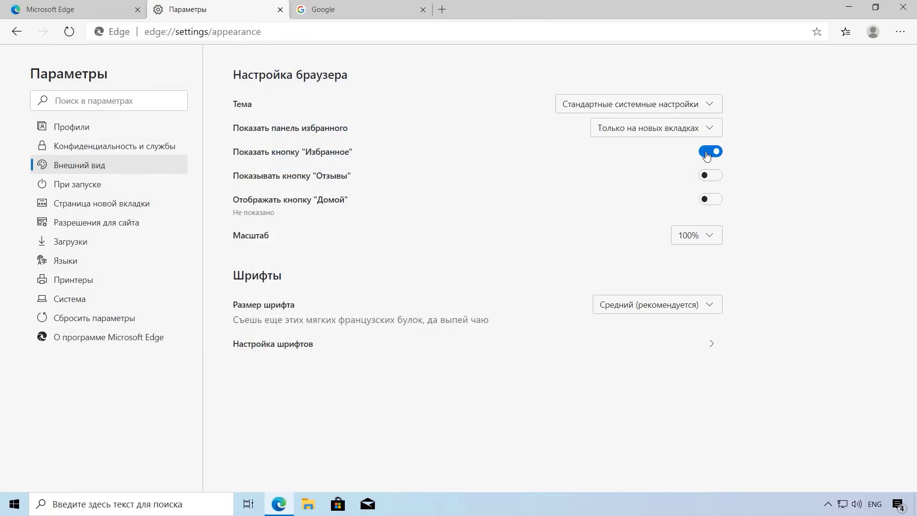
Step: Toggle the Feedback button on and off, then show the Home button opening the new tab page
{"action": "left_click", "coordinate": [715, 177]}
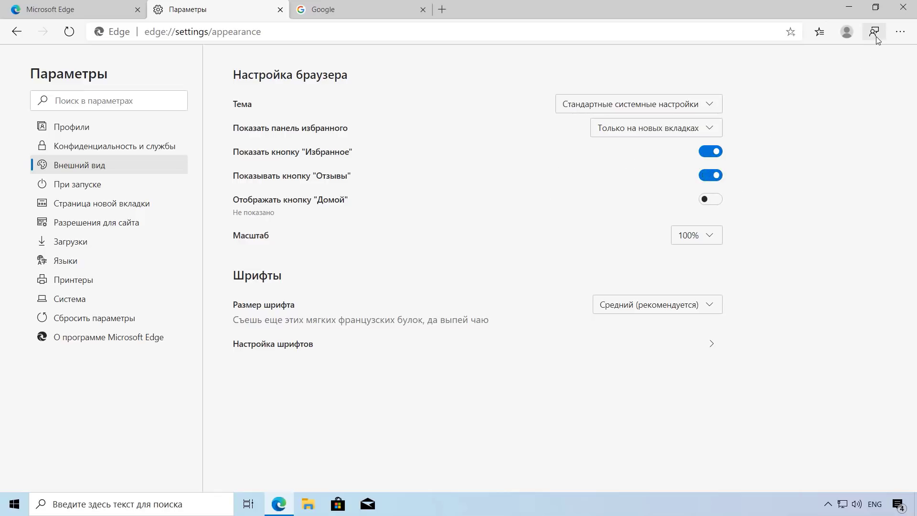
{"action": "left_click", "coordinate": [705, 178]}
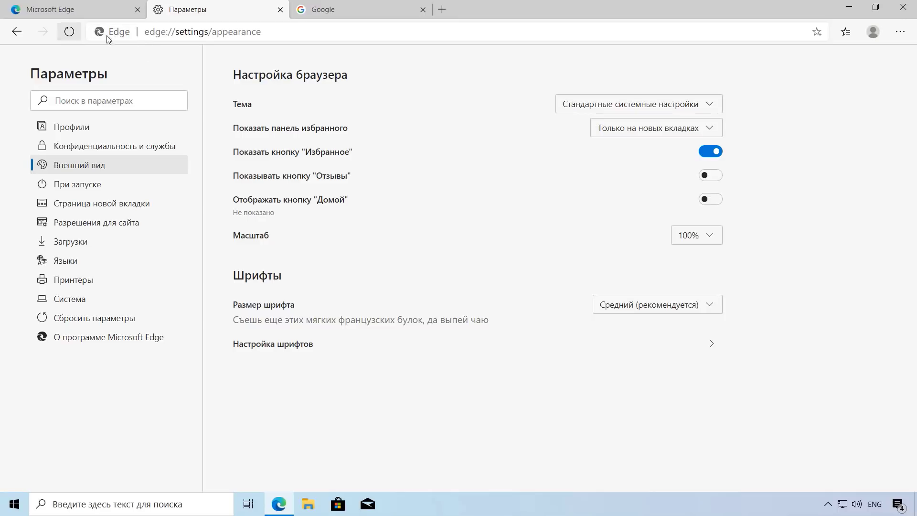
{"action": "left_click", "coordinate": [714, 200]}
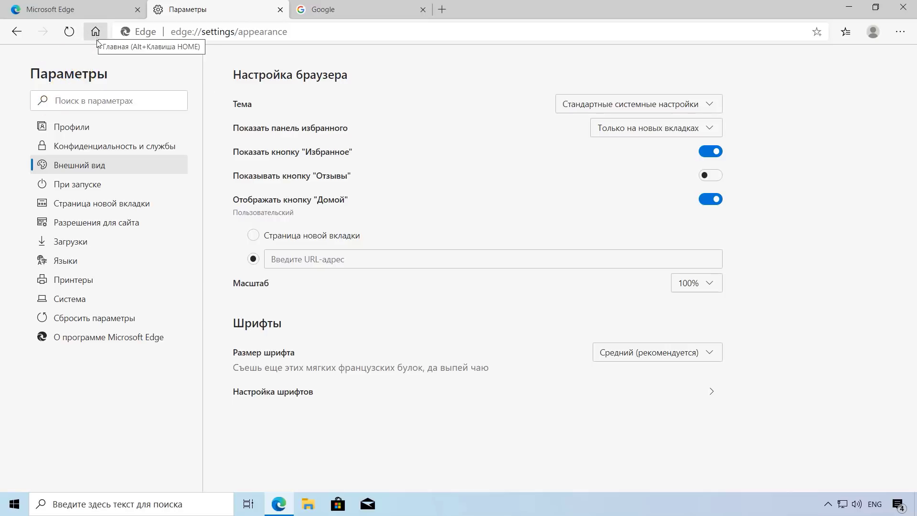
{"action": "left_click", "coordinate": [254, 236]}
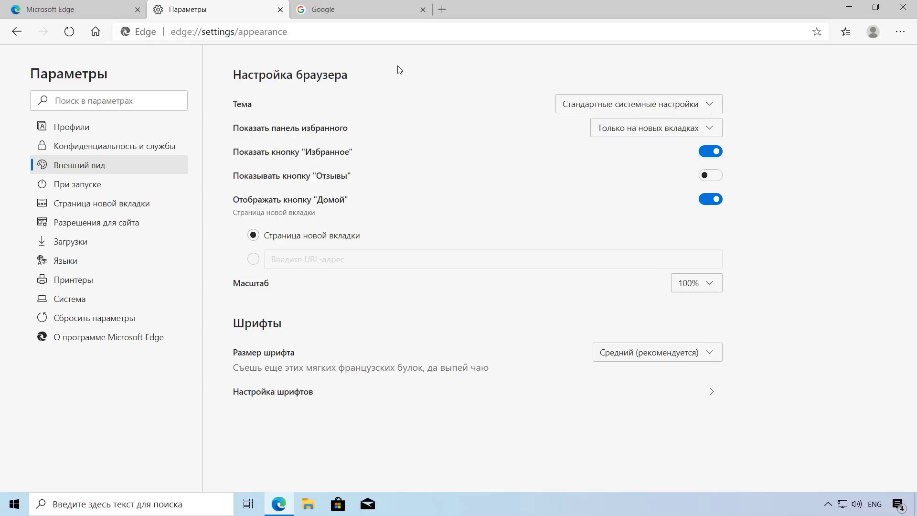
{"action": "left_click", "coordinate": [95, 31]}
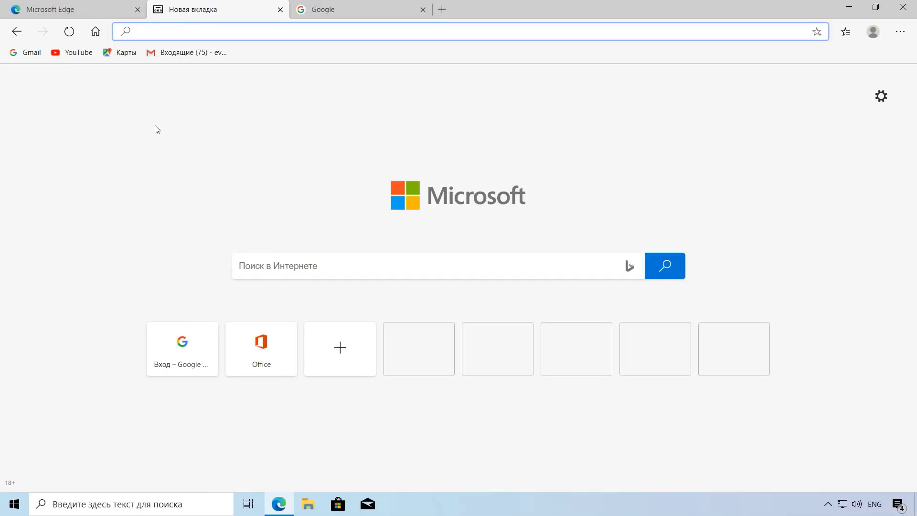
{"action": "left_click", "coordinate": [15, 33]}
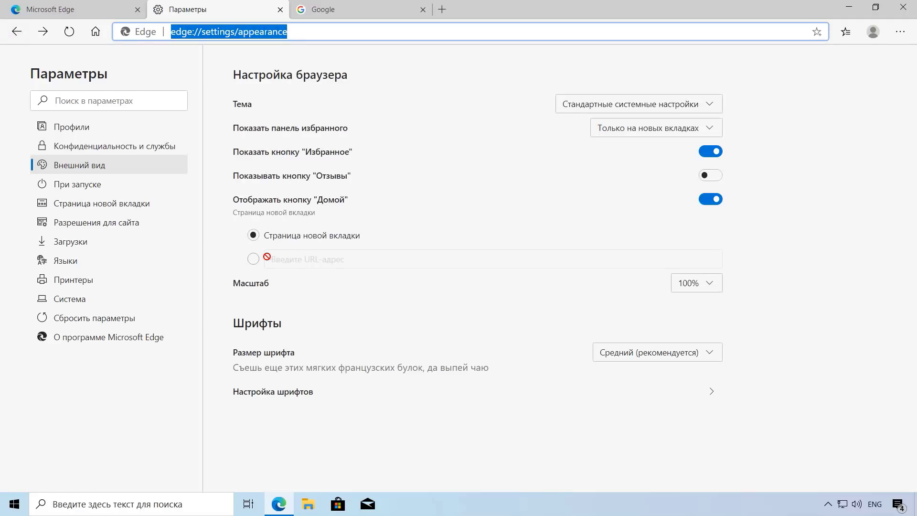
Step: Set the Home button to the custom address google.com and verify it opens Google
{"action": "left_click", "coordinate": [254, 260]}
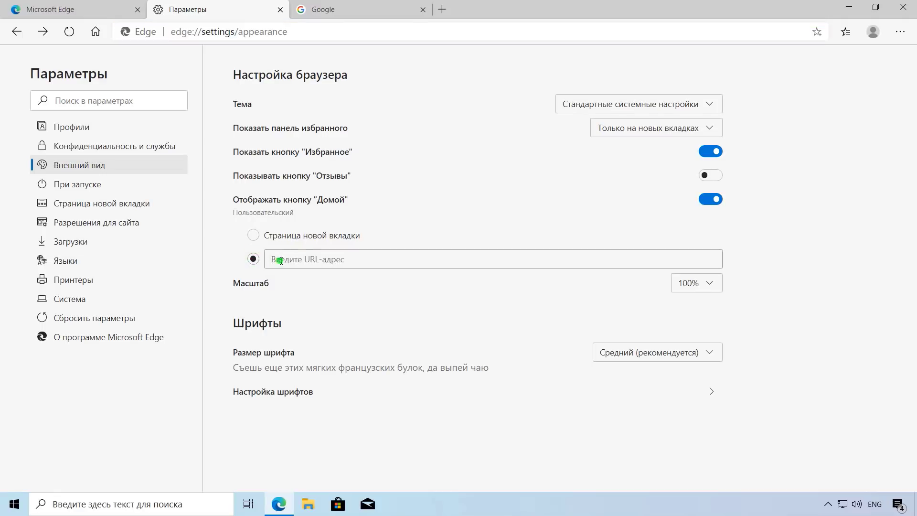
{"action": "left_click", "coordinate": [281, 260]}
{"action": "type", "text": "google.com"}
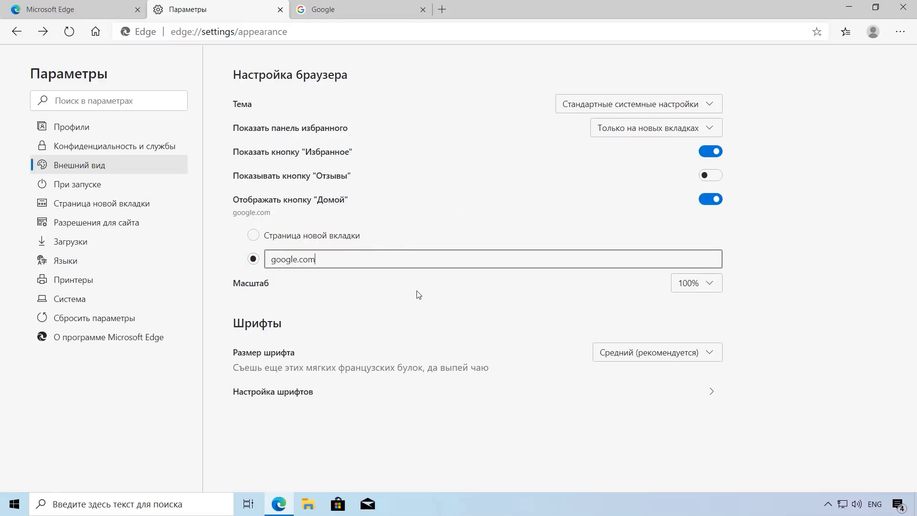
{"action": "left_click", "coordinate": [424, 298]}
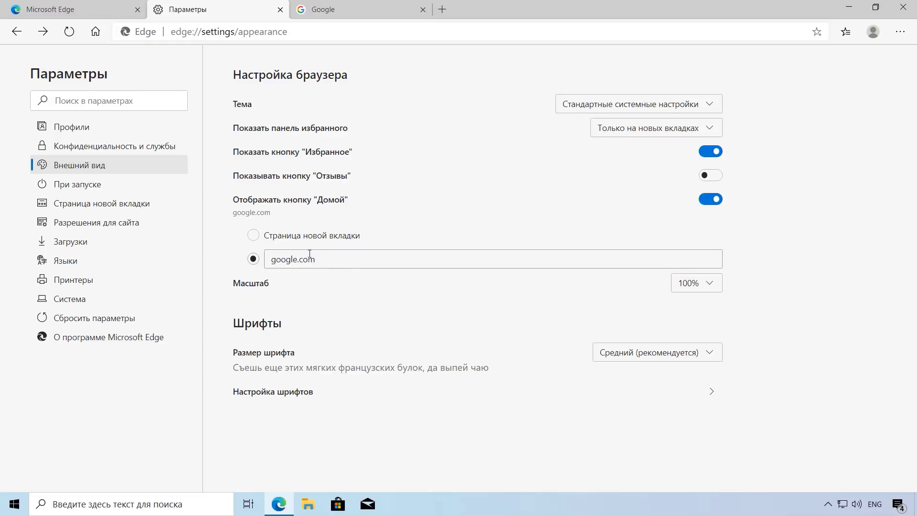
{"action": "left_click", "coordinate": [96, 35]}
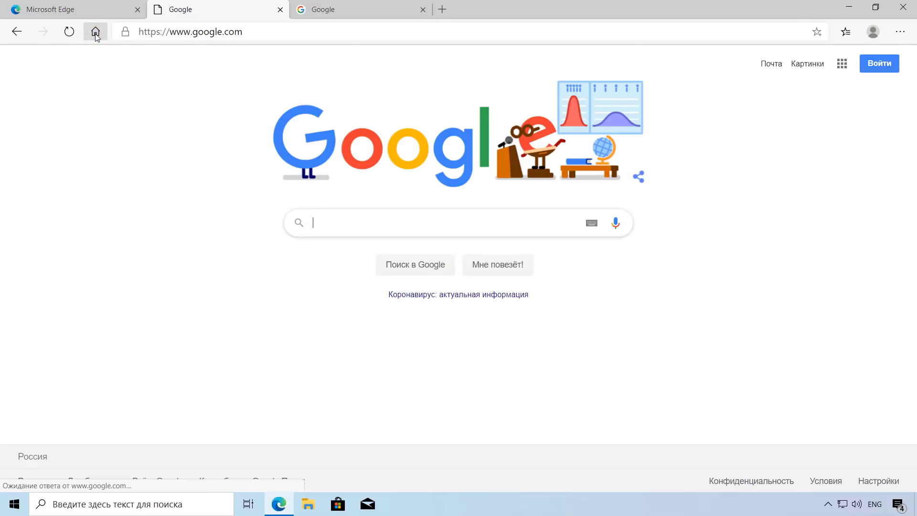
{"action": "left_click", "coordinate": [16, 32]}
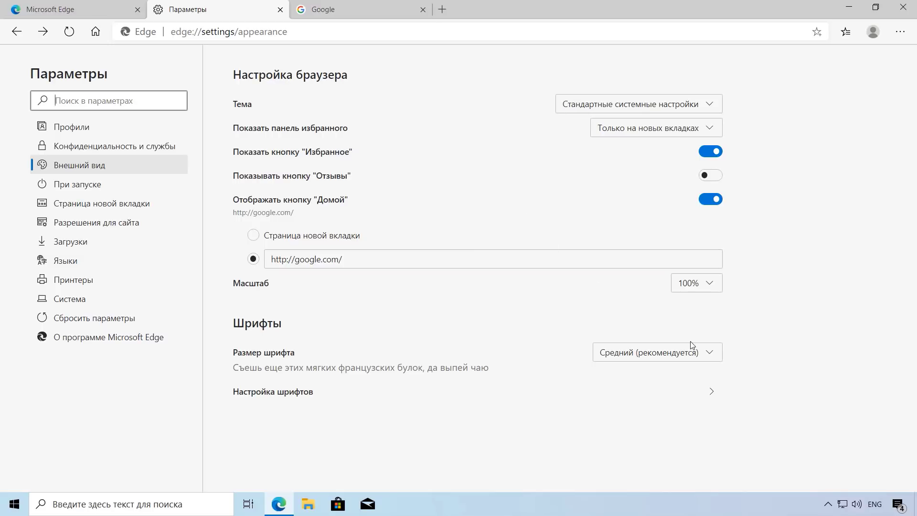
{"action": "left_click", "coordinate": [714, 359]}
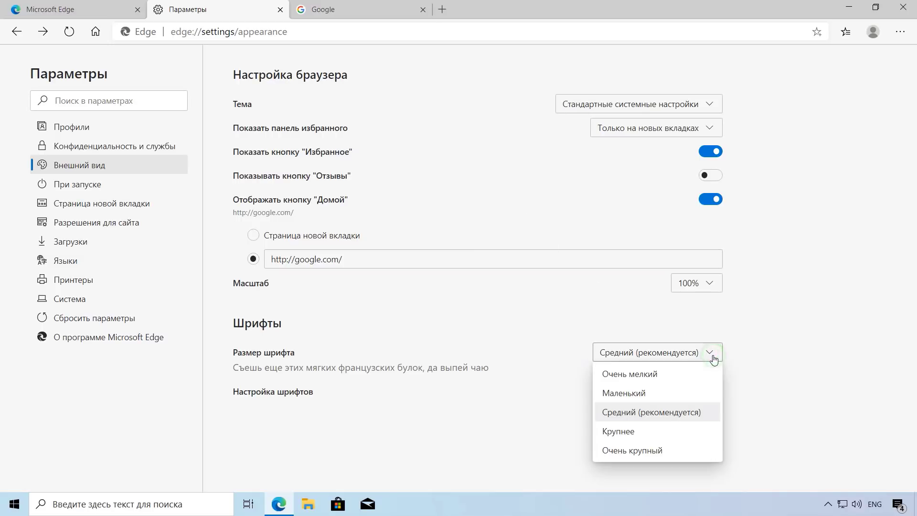
{"action": "left_click", "coordinate": [739, 314]}
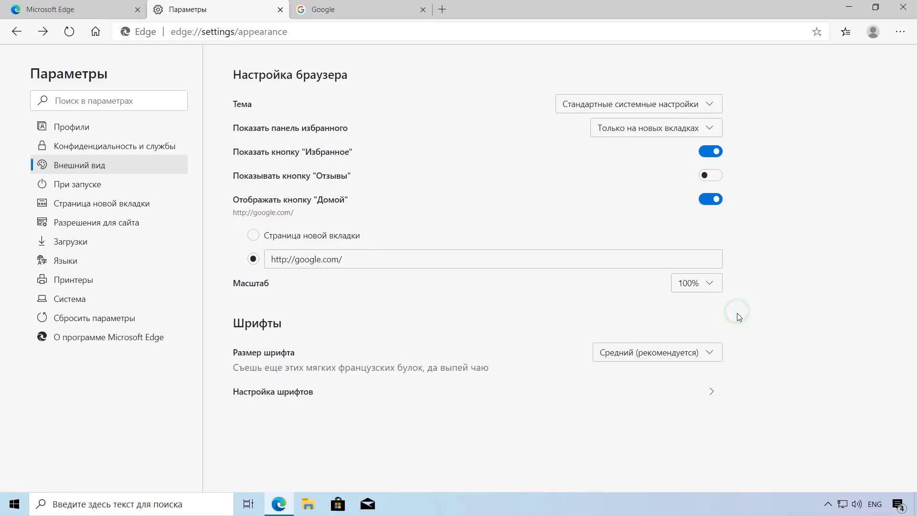
{"action": "left_click", "coordinate": [703, 354]}
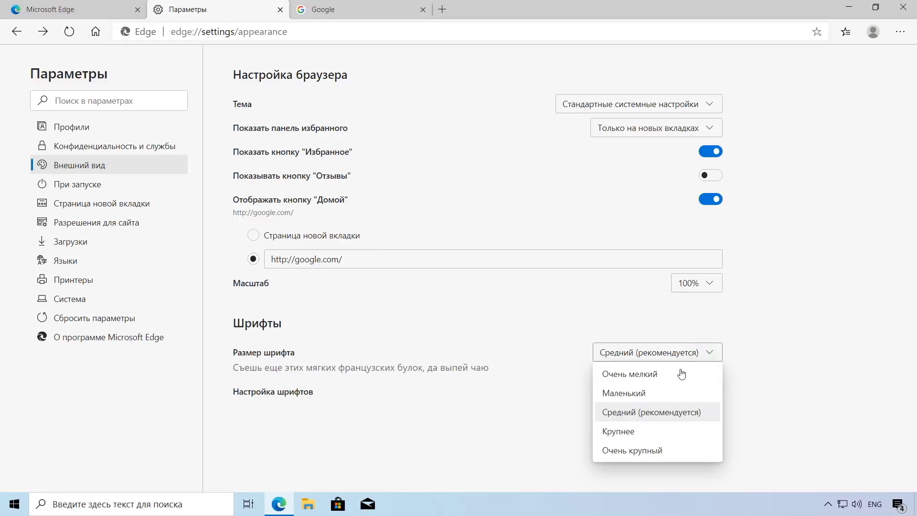
{"action": "left_click", "coordinate": [640, 431]}
{"action": "left_click", "coordinate": [409, 16]}
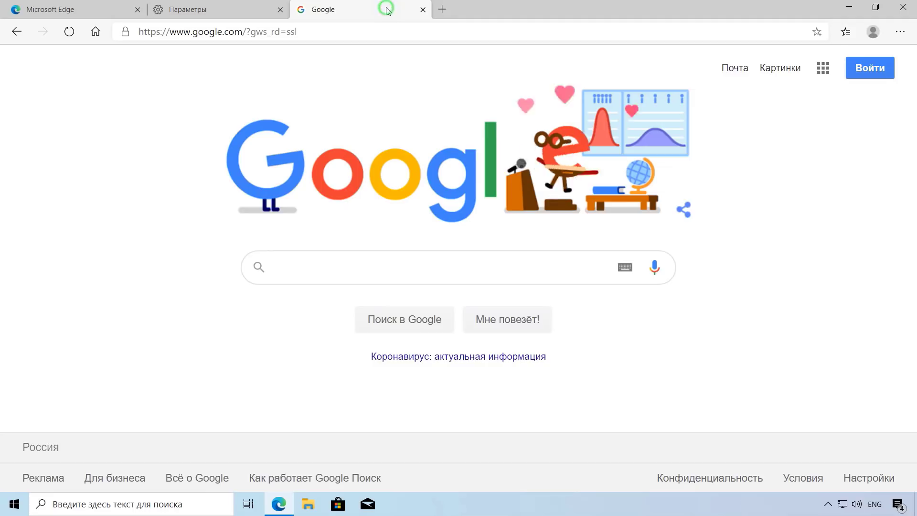
{"action": "left_click", "coordinate": [240, 9]}
{"action": "left_click", "coordinate": [704, 354]}
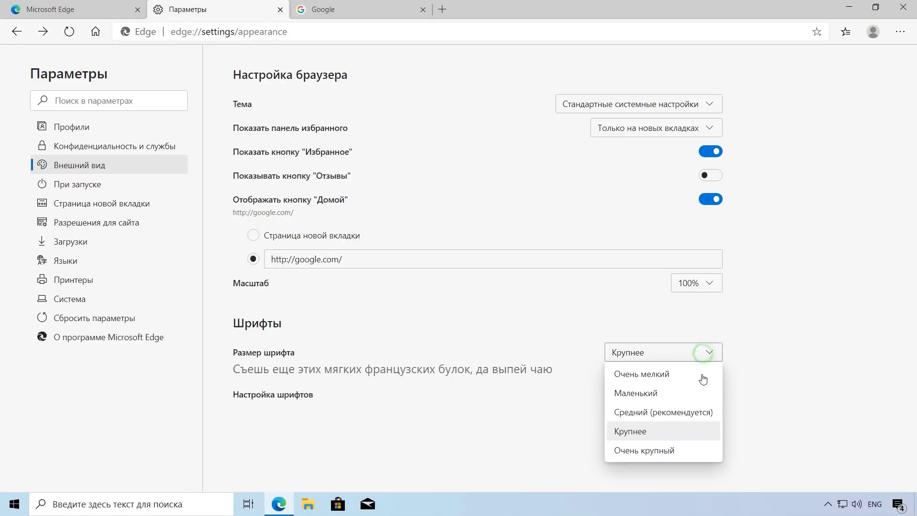
{"action": "left_click", "coordinate": [665, 458]}
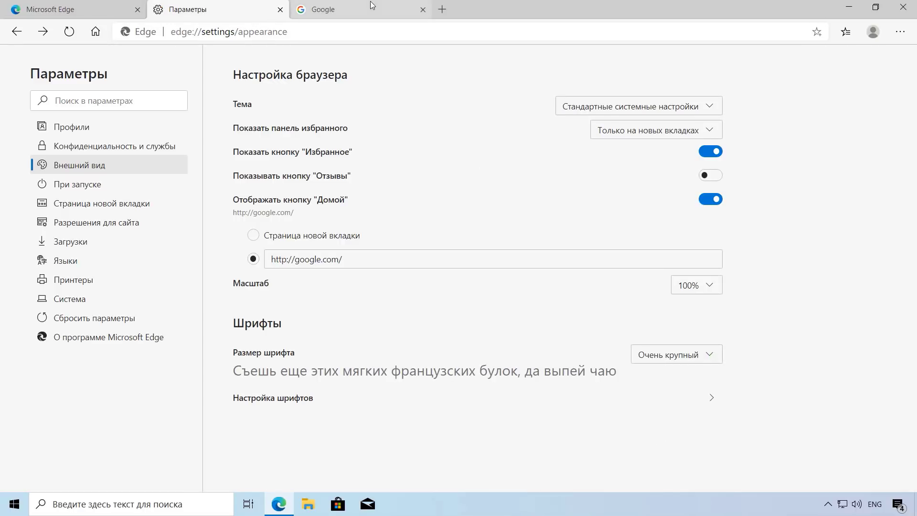
{"action": "left_click", "coordinate": [365, 10]}
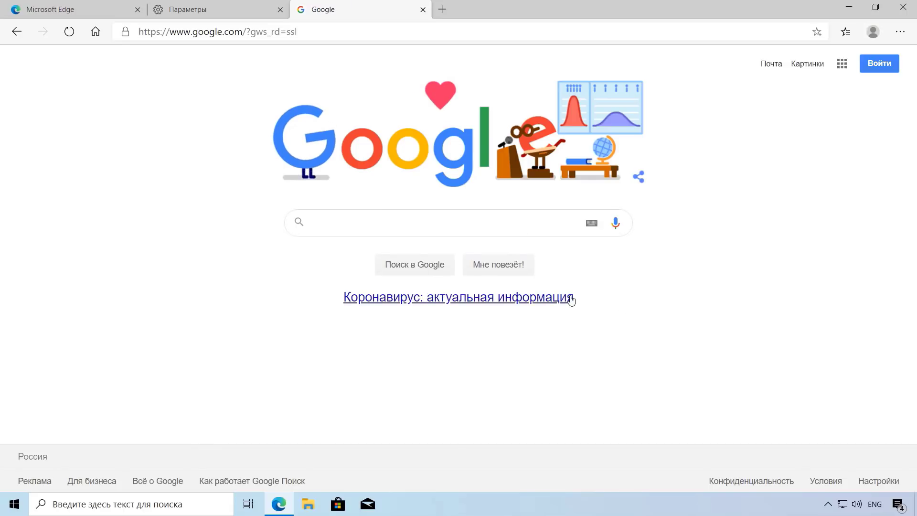
{"action": "left_click", "coordinate": [233, 13]}
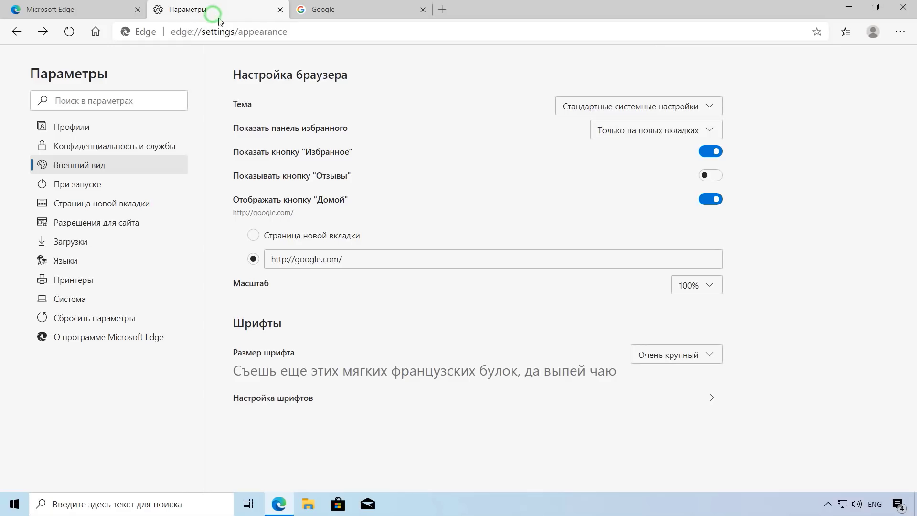
{"action": "left_click", "coordinate": [706, 366]}
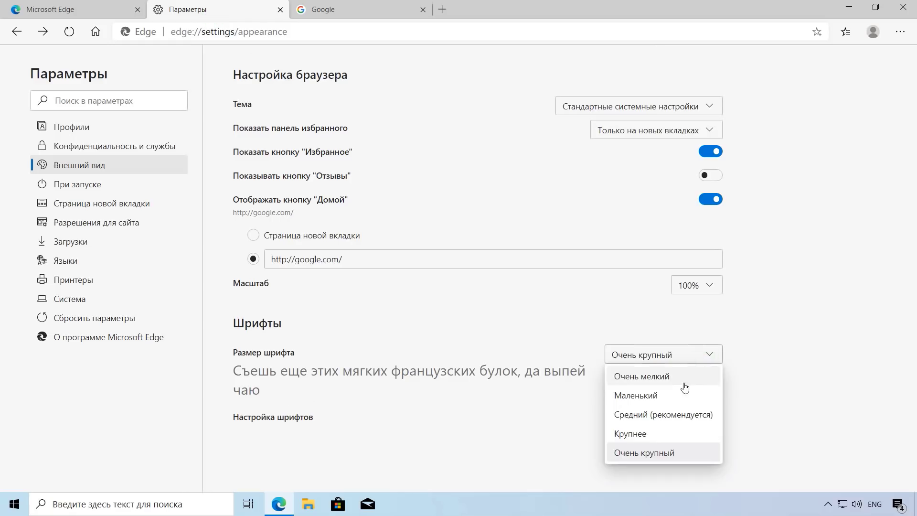
{"action": "left_click", "coordinate": [651, 396]}
{"action": "left_click", "coordinate": [373, 9]}
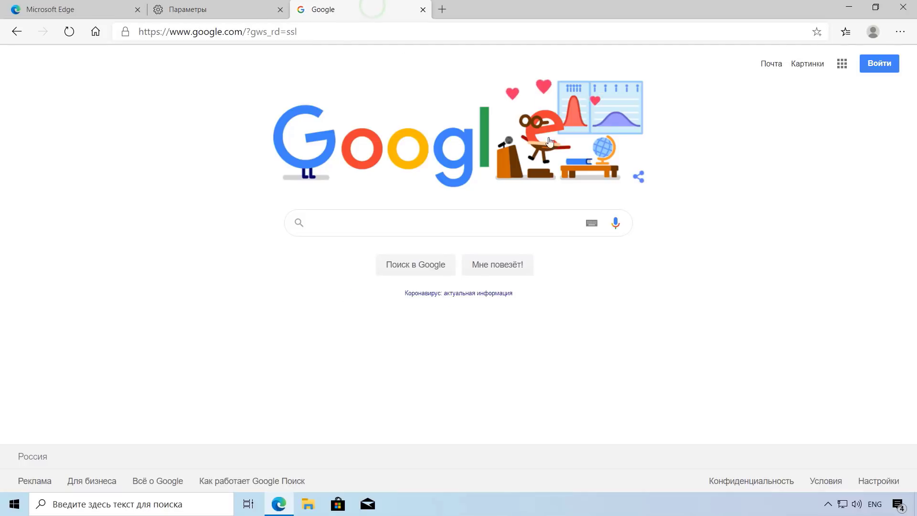
{"action": "left_click", "coordinate": [236, 8]}
{"action": "left_click", "coordinate": [711, 350]}
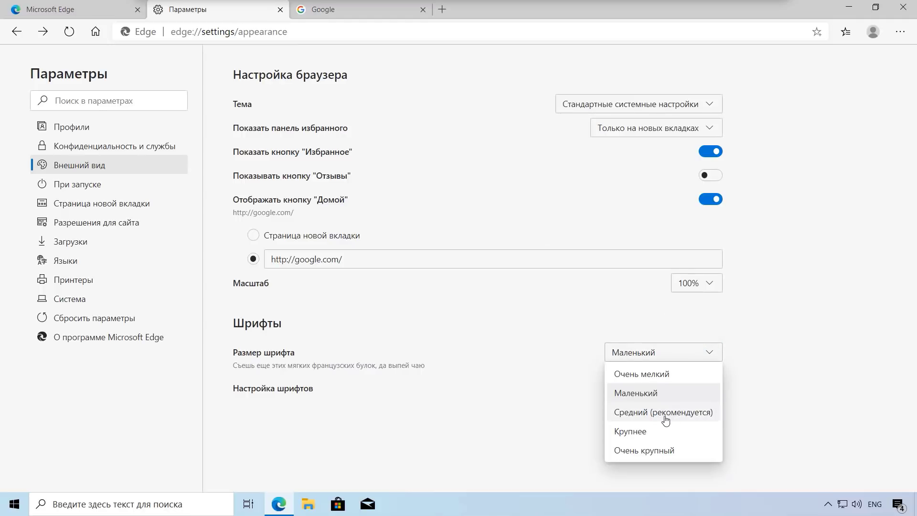
{"action": "left_click", "coordinate": [690, 415]}
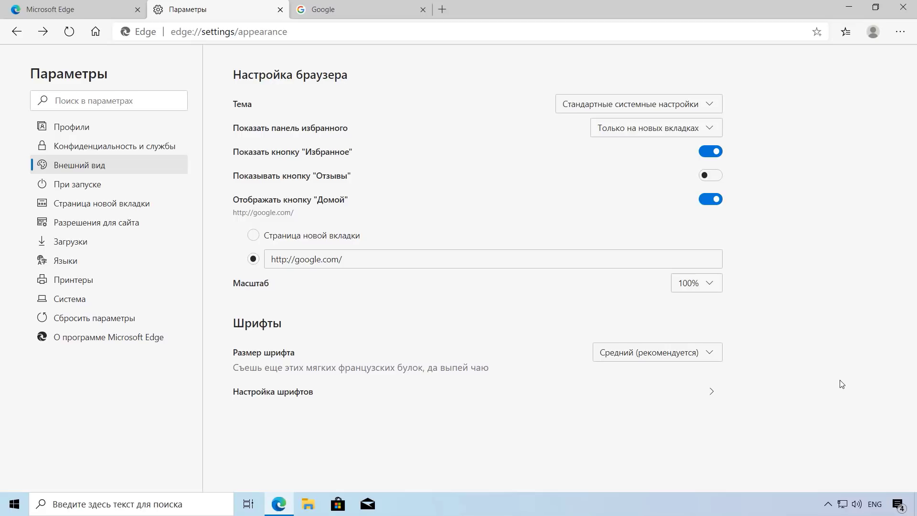
Step: Close the Edge window and dismiss the make-Edge-default prompt
{"action": "left_click", "coordinate": [903, 9]}
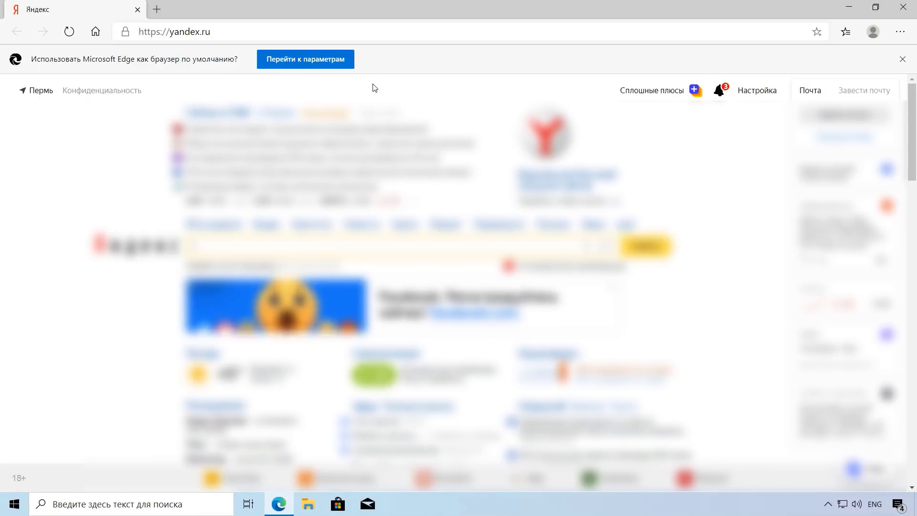
{"action": "left_click", "coordinate": [901, 59]}
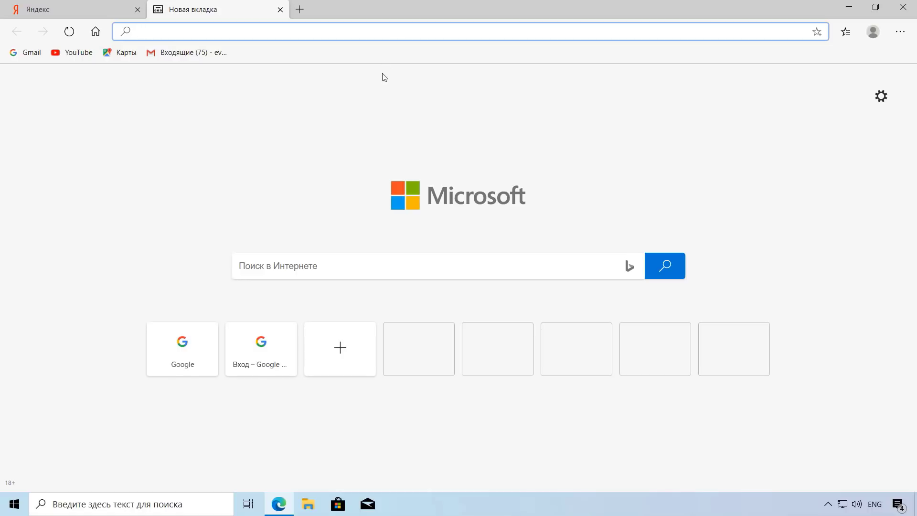
Step: In Приложения по умолчанию, change the Веб-браузер from Google Chrome to Microsoft Edge and close Settings
{"action": "left_click", "coordinate": [14, 505]}
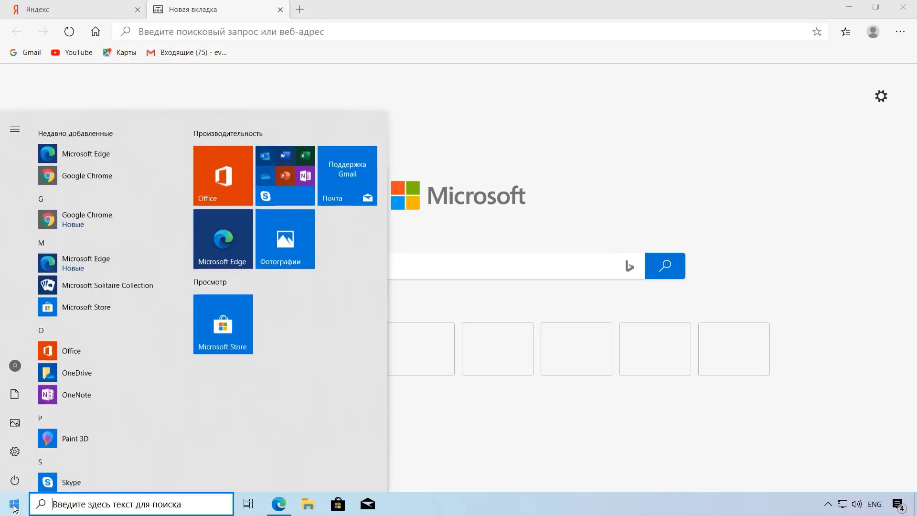
{"action": "left_click", "coordinate": [15, 452]}
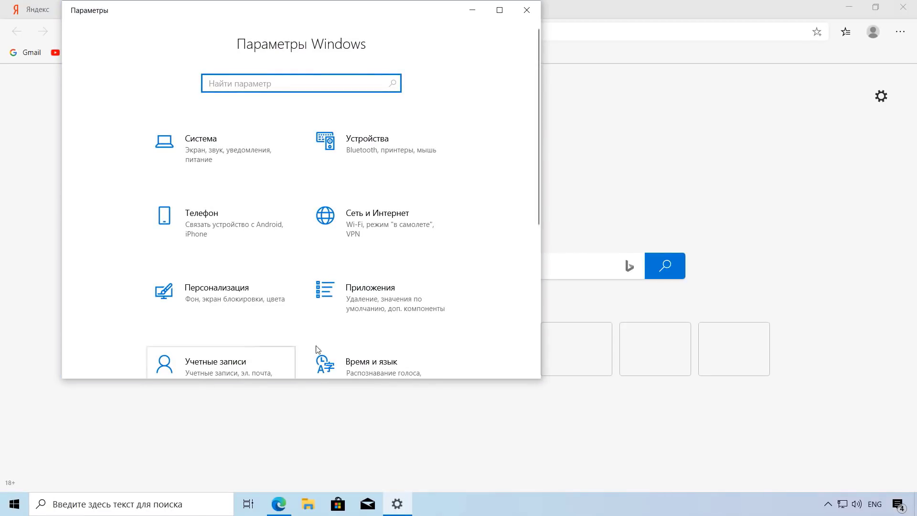
{"action": "left_click", "coordinate": [379, 301]}
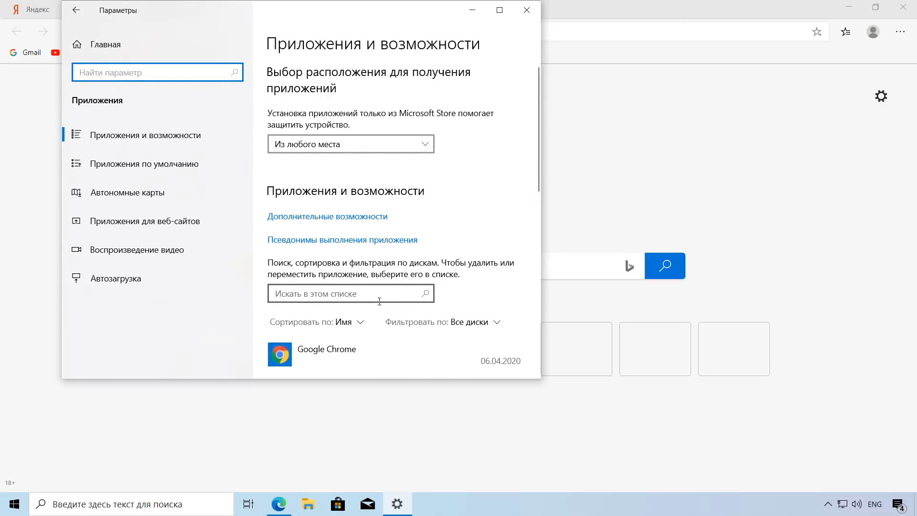
{"action": "left_click", "coordinate": [180, 165]}
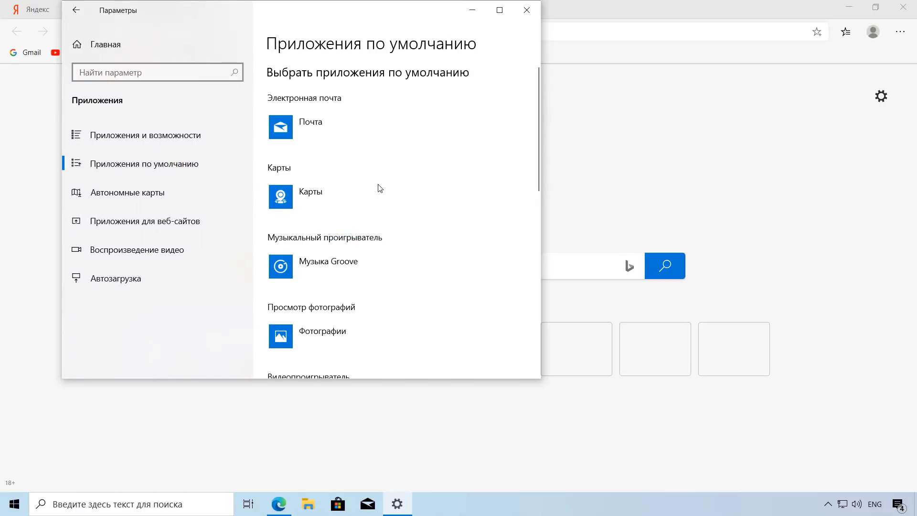
{"action": "scroll", "coordinate": [535, 150], "scroll_direction": "down", "scroll_amount": 3}
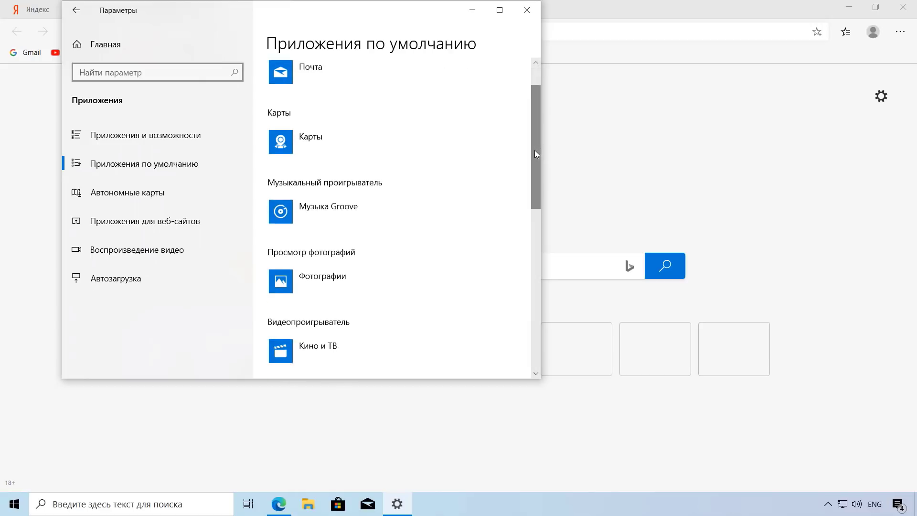
{"action": "scroll", "coordinate": [535, 198], "scroll_direction": "down", "scroll_amount": 3}
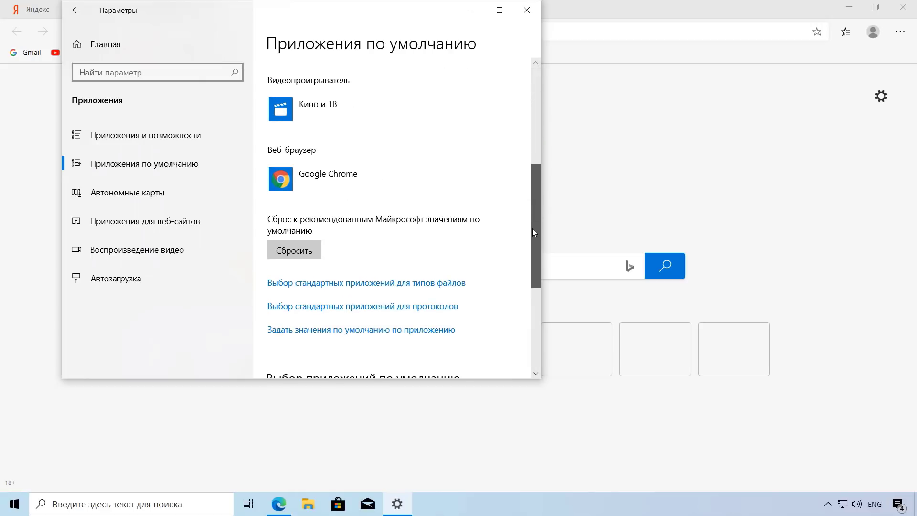
{"action": "left_click", "coordinate": [308, 181]}
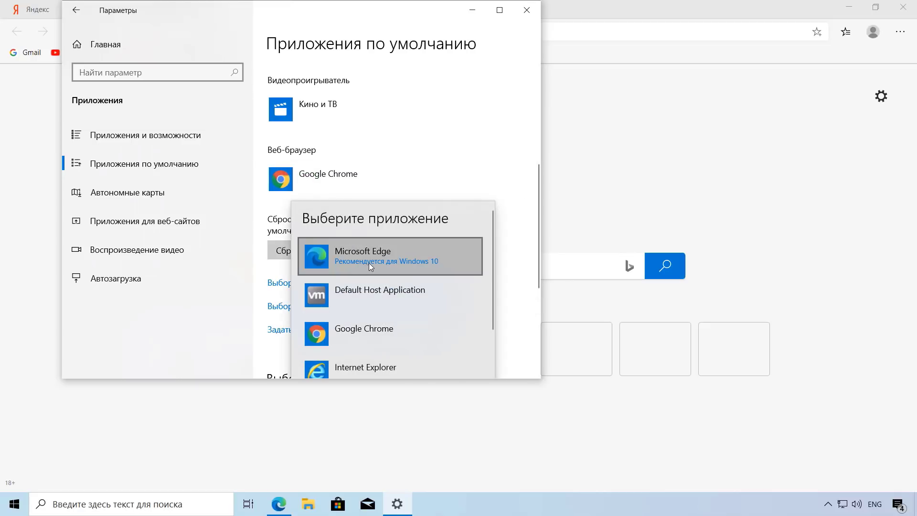
{"action": "left_click", "coordinate": [381, 264]}
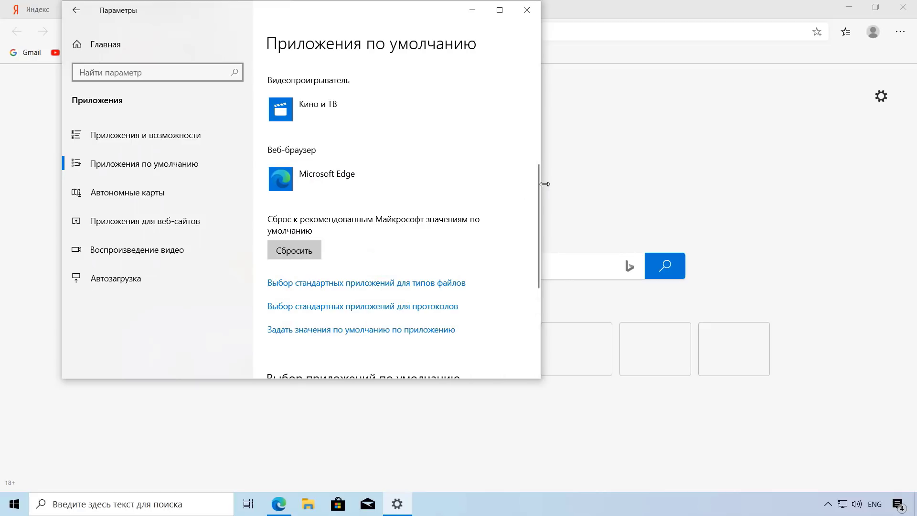
{"action": "left_click", "coordinate": [527, 10]}
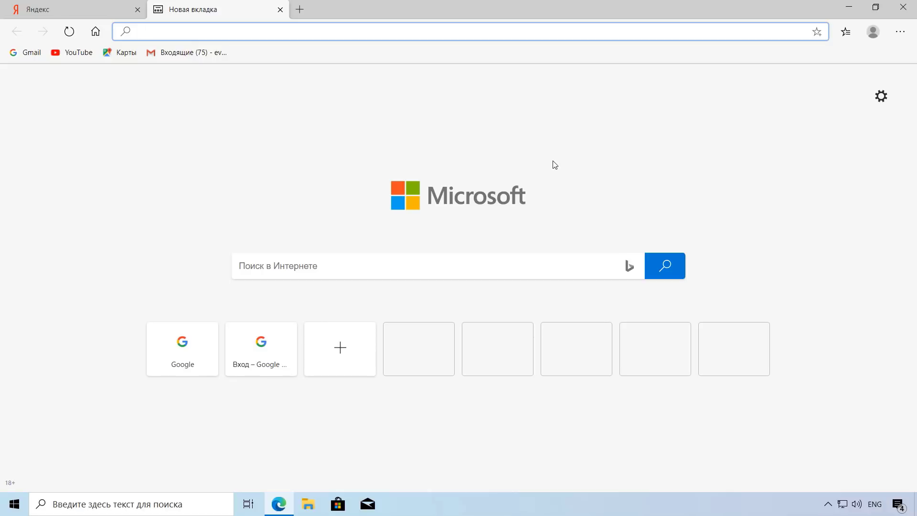
Step: Set Edge to open a new tab at startup, then close and relaunch the browser
{"action": "left_click", "coordinate": [901, 38]}
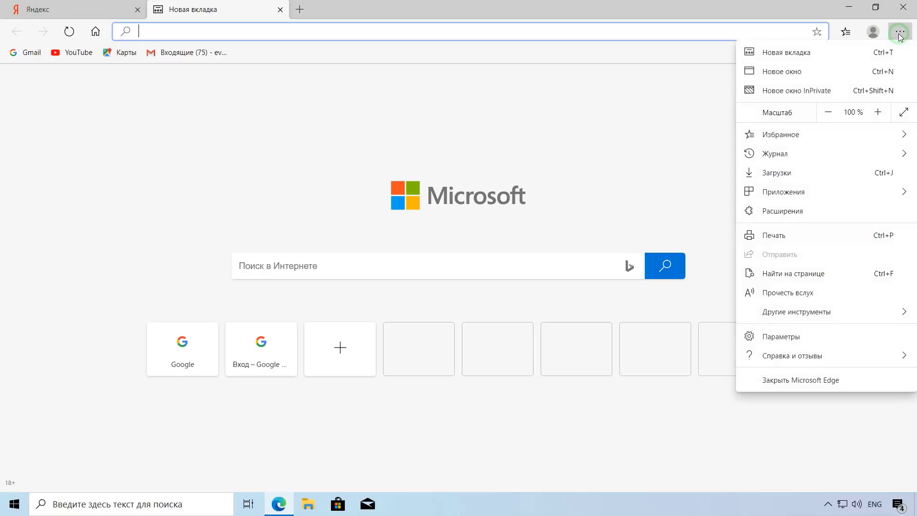
{"action": "left_click", "coordinate": [792, 336]}
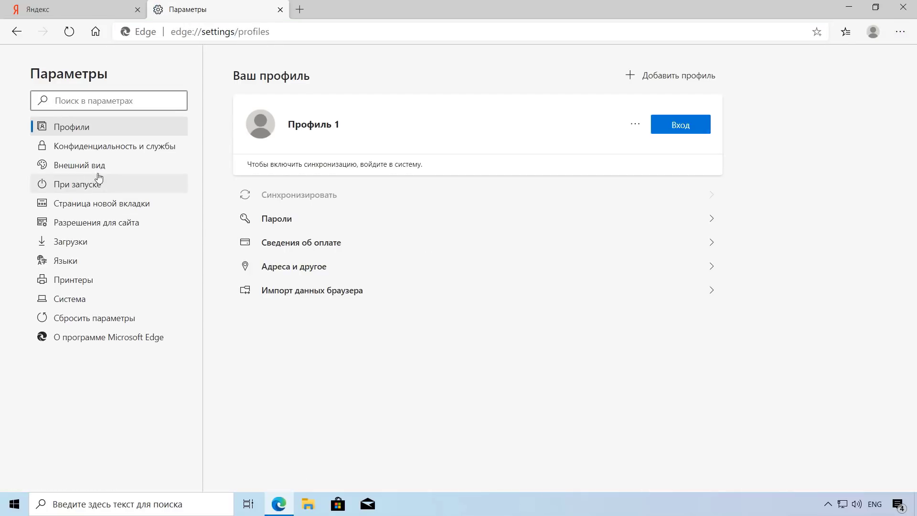
{"action": "left_click", "coordinate": [75, 186]}
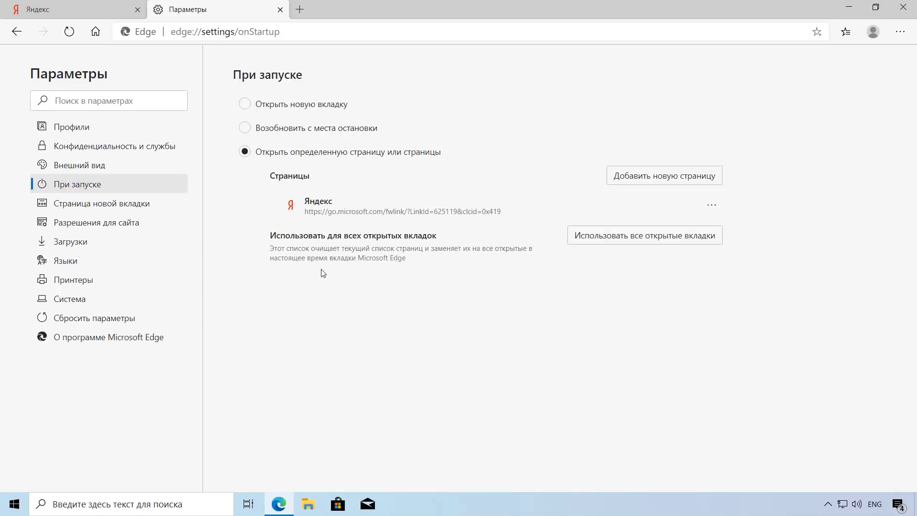
{"action": "left_click", "coordinate": [245, 105]}
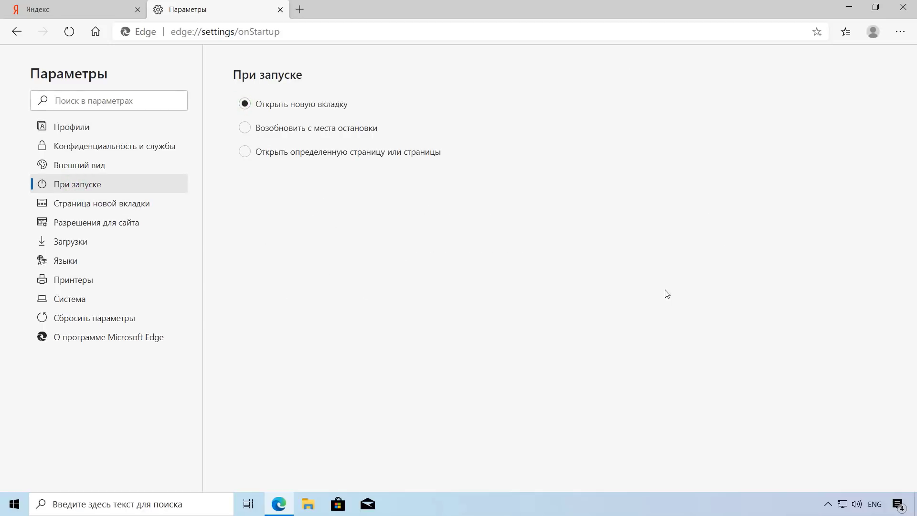
{"action": "left_click", "coordinate": [903, 7]}
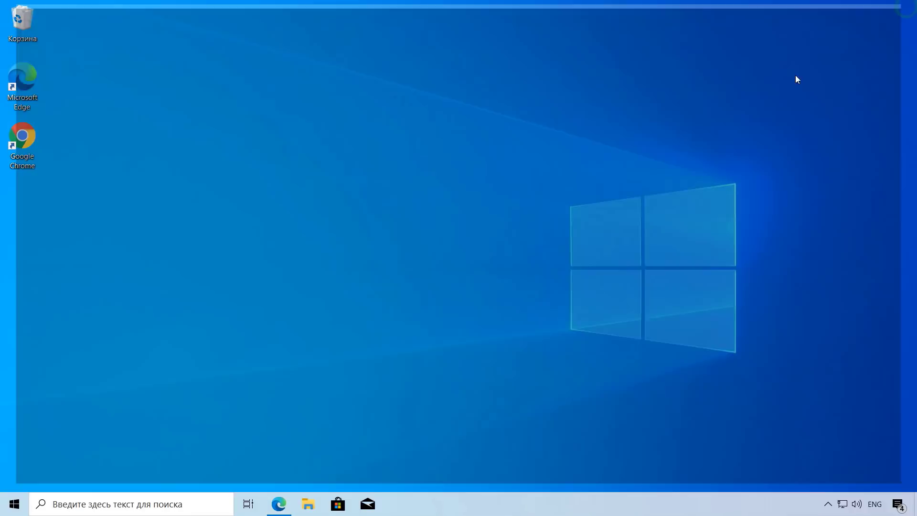
{"action": "left_click", "coordinate": [281, 503]}
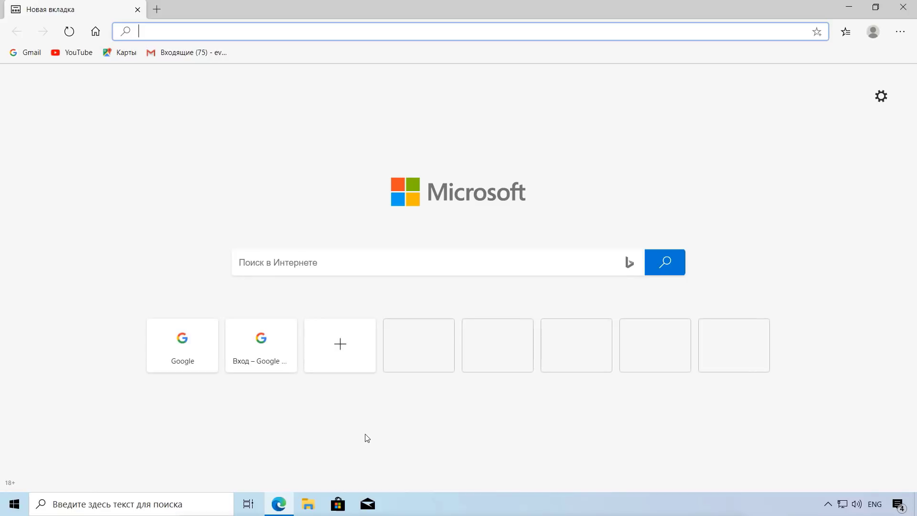
Step: Change the startup setting to Возобновить с места остановки, then start a new tab
{"action": "left_click", "coordinate": [901, 33]}
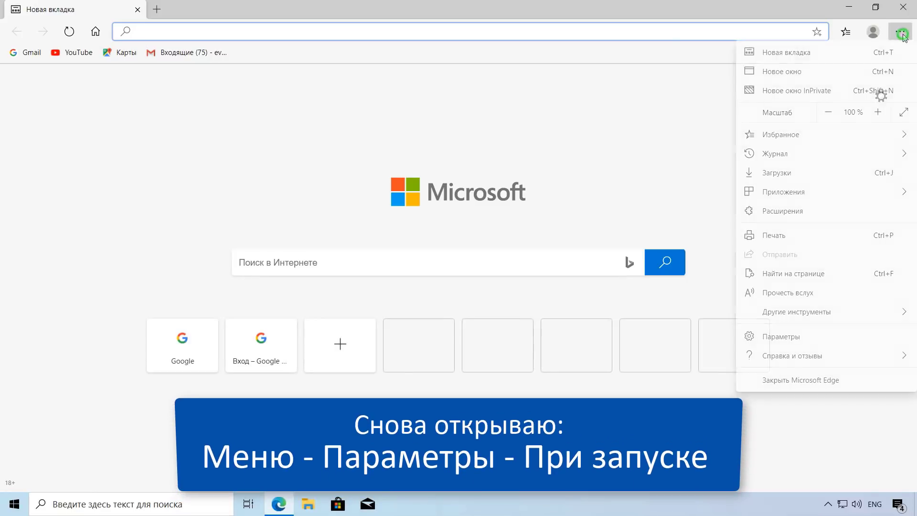
{"action": "left_click", "coordinate": [785, 340]}
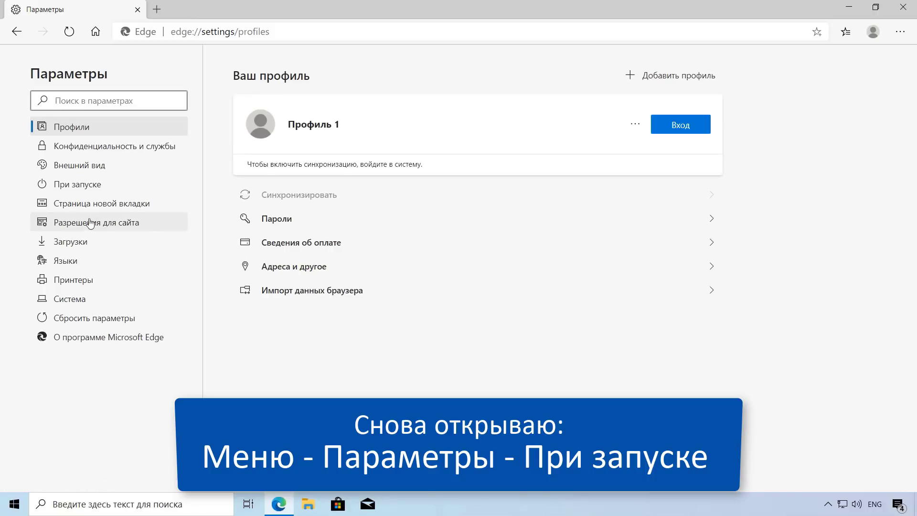
{"action": "left_click", "coordinate": [80, 184]}
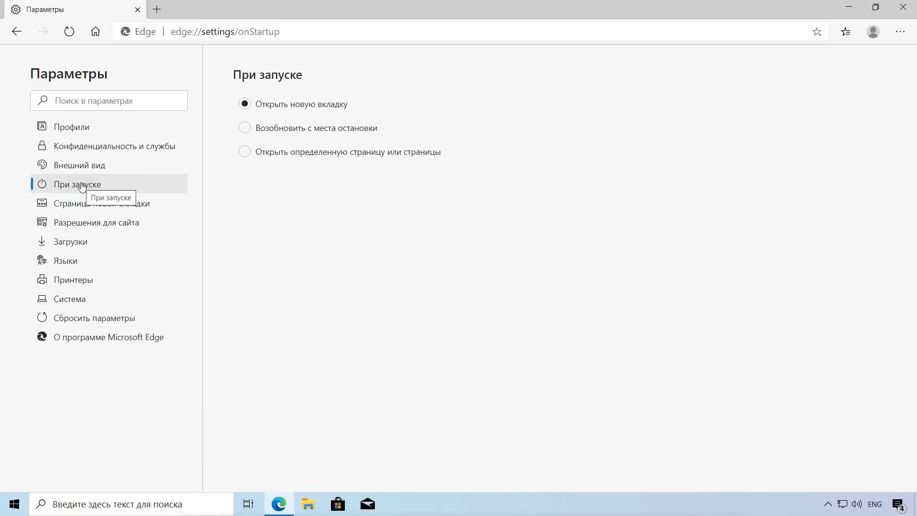
{"action": "left_click", "coordinate": [244, 129]}
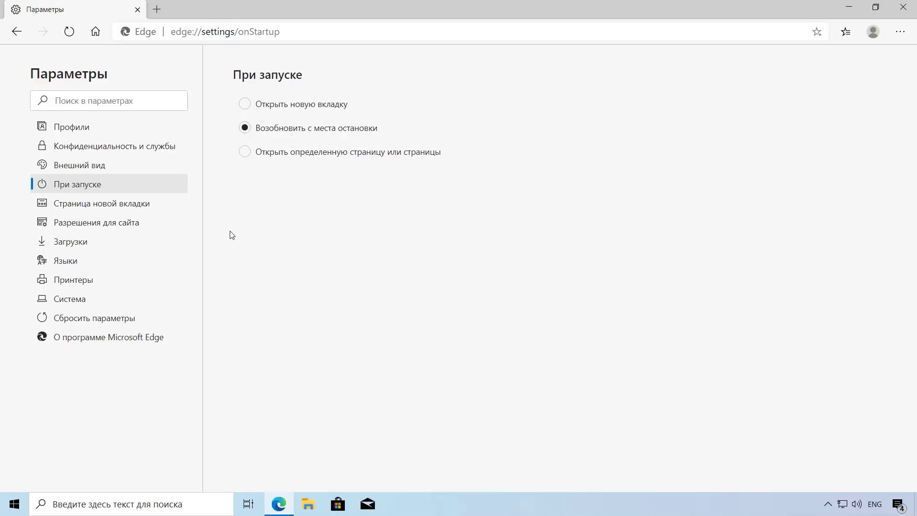
{"action": "left_click", "coordinate": [156, 10]}
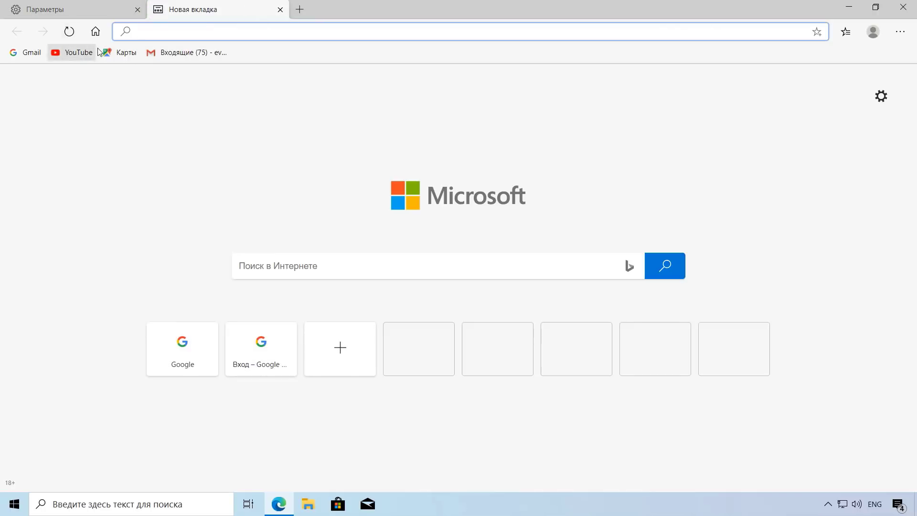
Step: Load Google, search компьютерные курсы in another tab, and bring up the YouTube channel result
{"action": "left_click", "coordinate": [95, 32]}
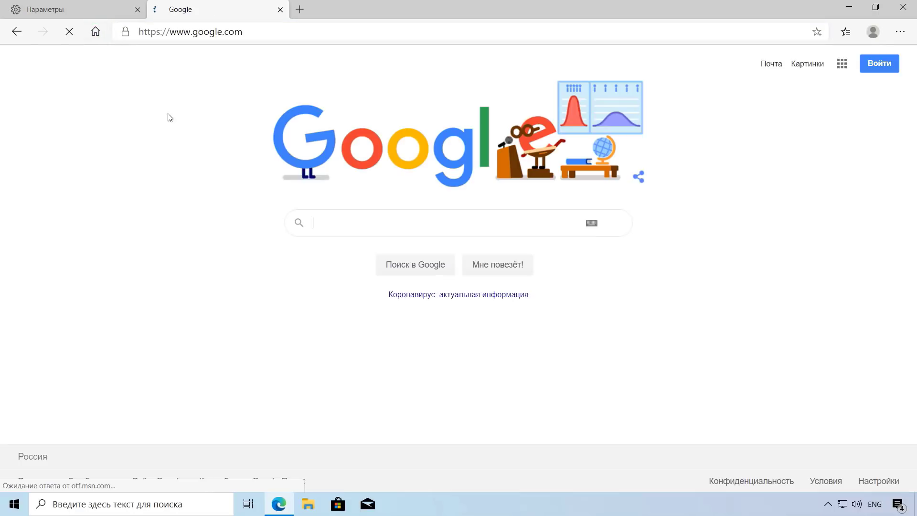
{"action": "left_click", "coordinate": [299, 10]}
{"action": "key", "text": "alt+shift"}
{"action": "type", "text": "компь"}
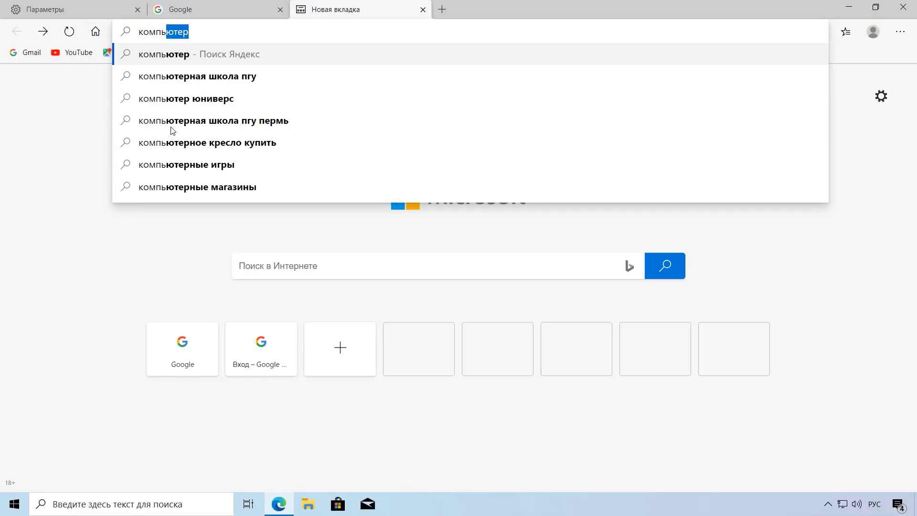
{"action": "type", "text": "ютерные курсы "}
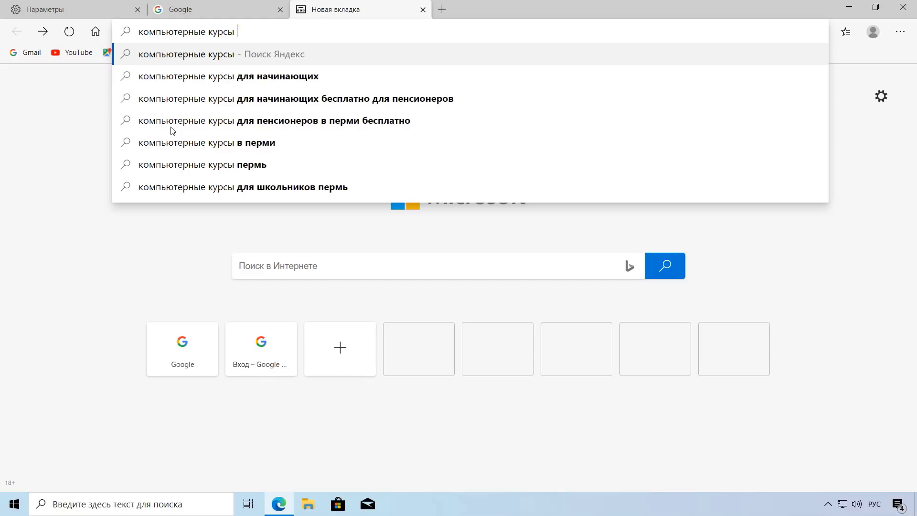
{"action": "type", "text": "е"}
{"action": "key", "text": "Return"}
{"action": "left_click", "coordinate": [220, 129]}
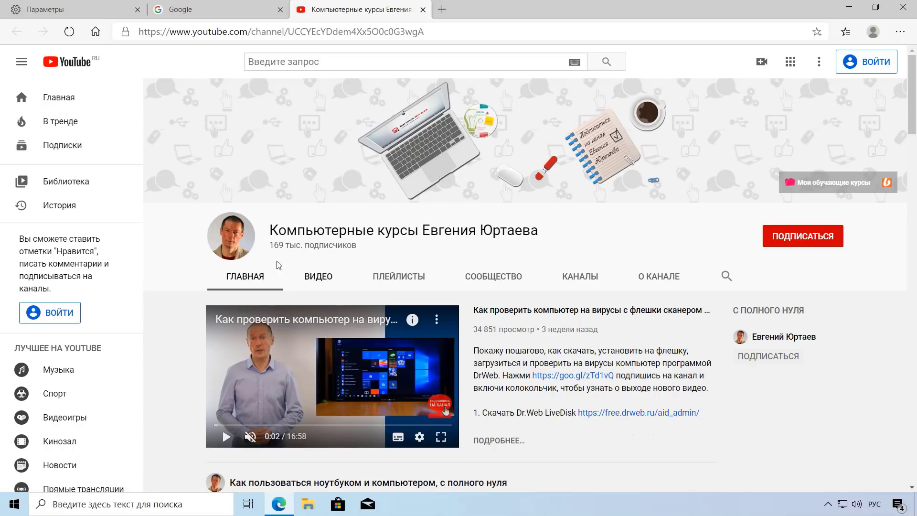
Step: Load urtaev.ru/blog in a new tab
{"action": "left_click", "coordinate": [442, 9]}
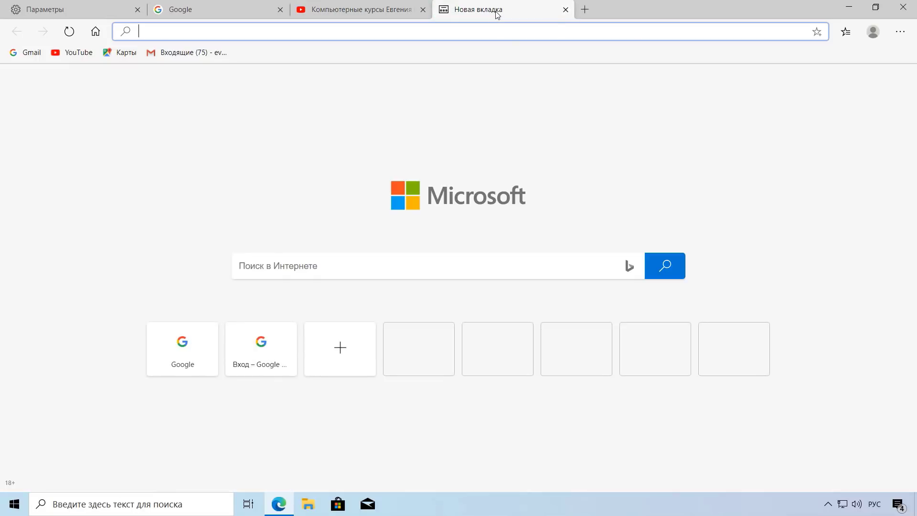
{"action": "key", "text": "alt+shift"}
{"action": "type", "text": "urtaev.ru/blog"}
{"action": "key", "text": "Return"}
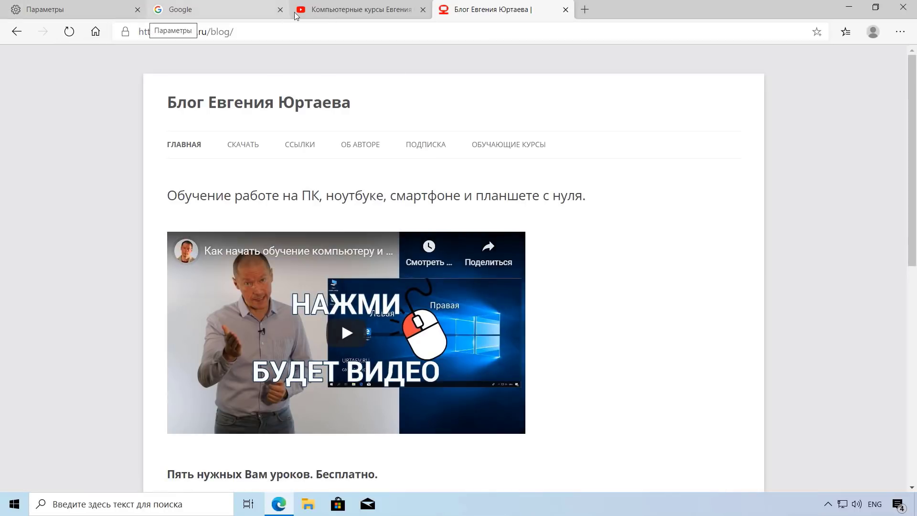
Step: Close the settings tab, then close Edge with the other tabs still open
{"action": "left_click", "coordinate": [108, 14]}
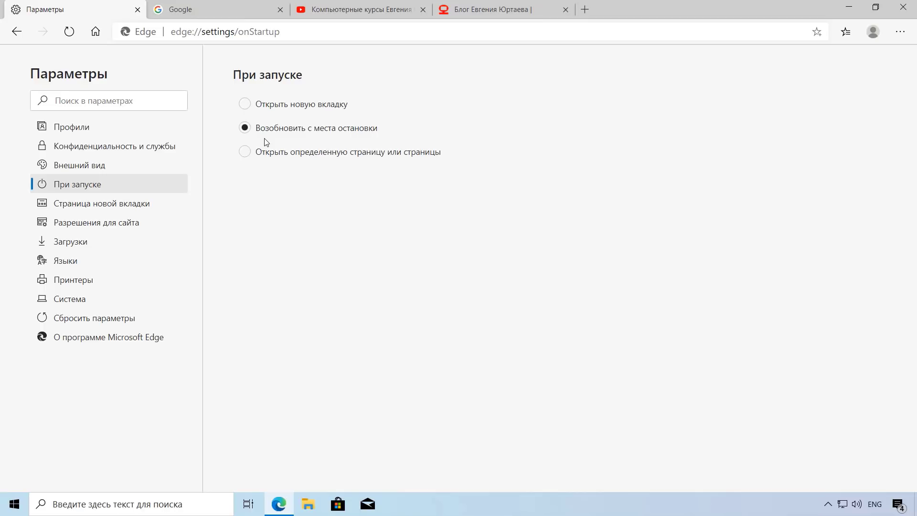
{"action": "left_click", "coordinate": [138, 9]}
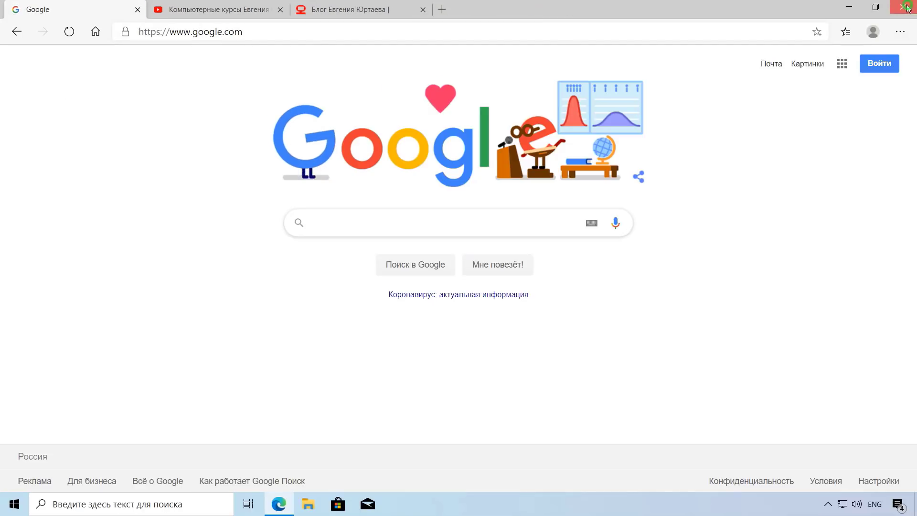
{"action": "left_click", "coordinate": [908, 7]}
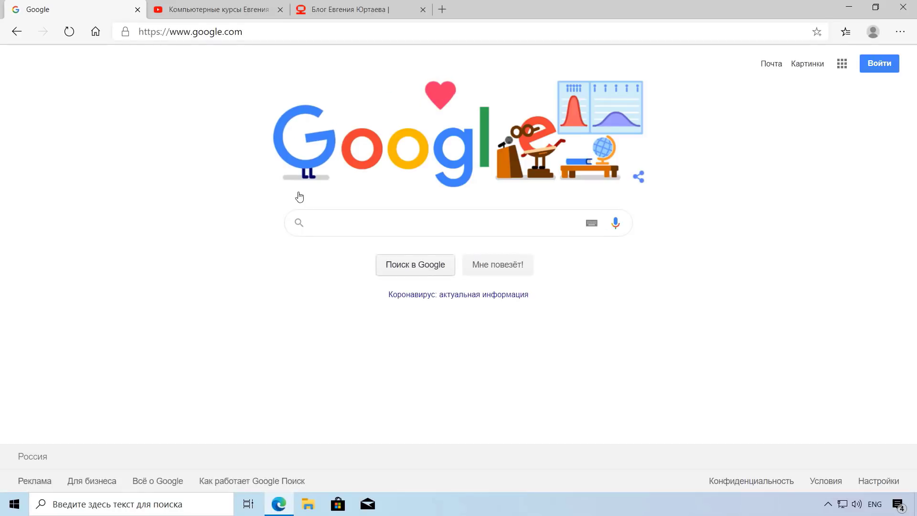
Step: Check the restored Google, YouTube and blog tabs, close the blog tab, and exit Edge
{"action": "left_click", "coordinate": [231, 15]}
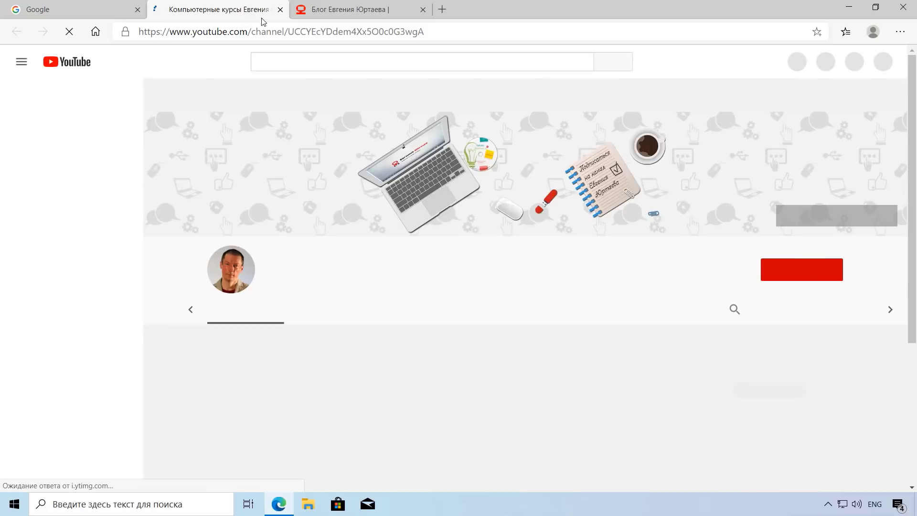
{"action": "left_click", "coordinate": [327, 16]}
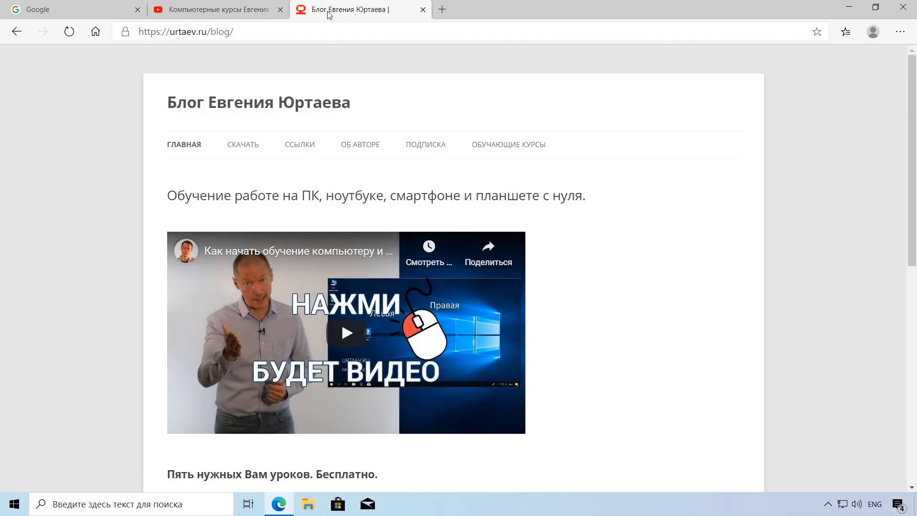
{"action": "left_click", "coordinate": [82, 10]}
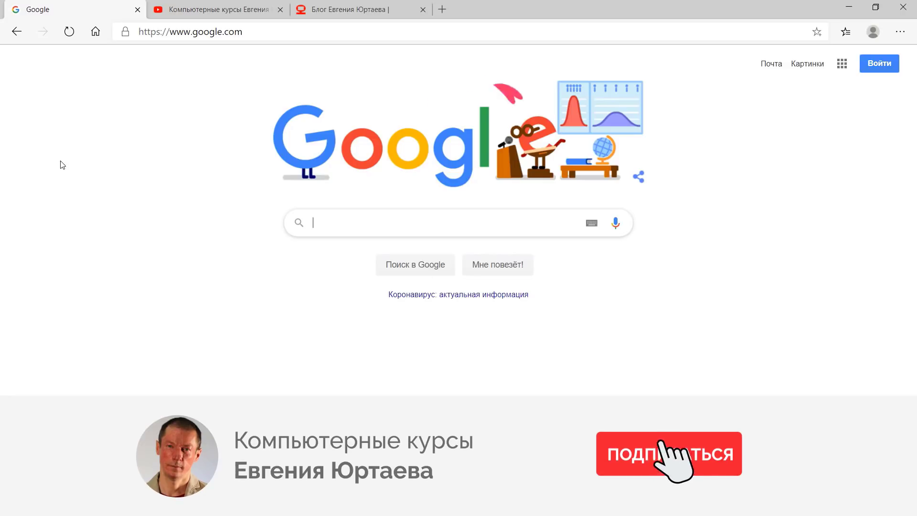
{"action": "left_click", "coordinate": [378, 10]}
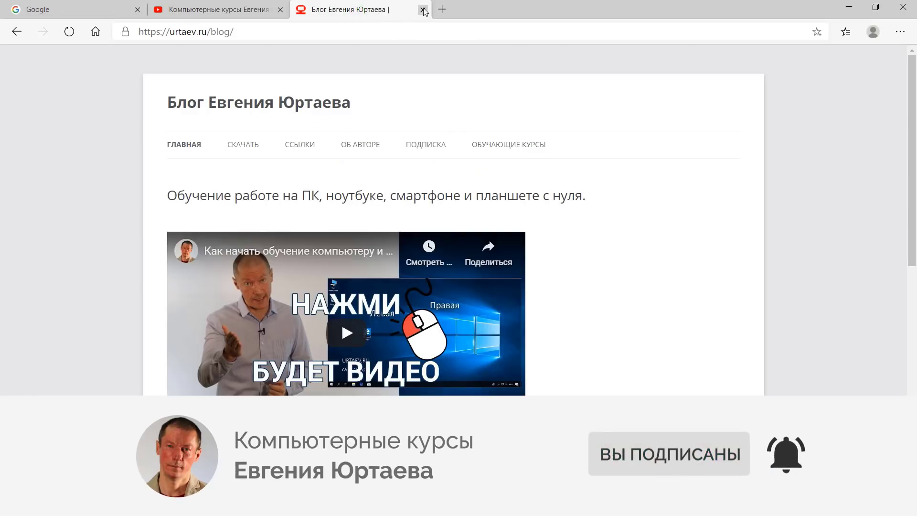
{"action": "left_click", "coordinate": [423, 10]}
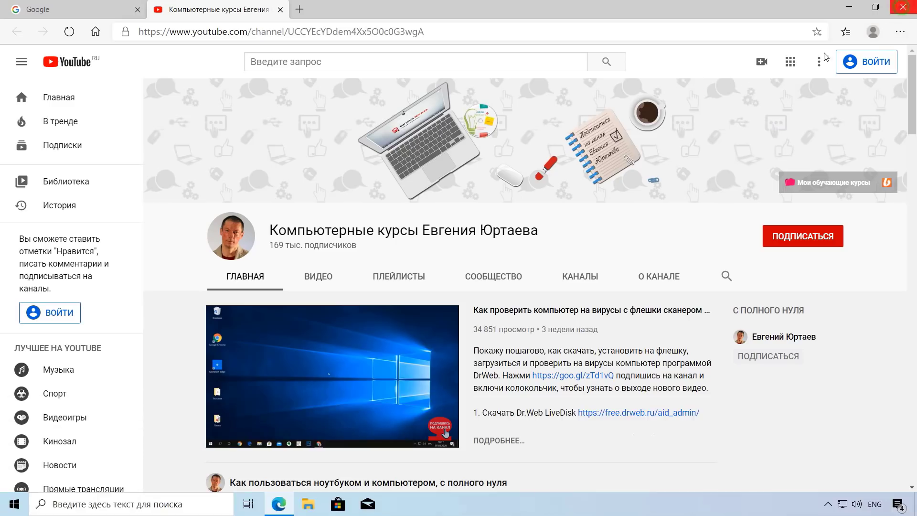
{"action": "left_click", "coordinate": [903, 7]}
Step: Relaunch Edge, choose specific pages at startup, and remove Яндекс from the startup list
{"action": "left_click", "coordinate": [271, 500]}
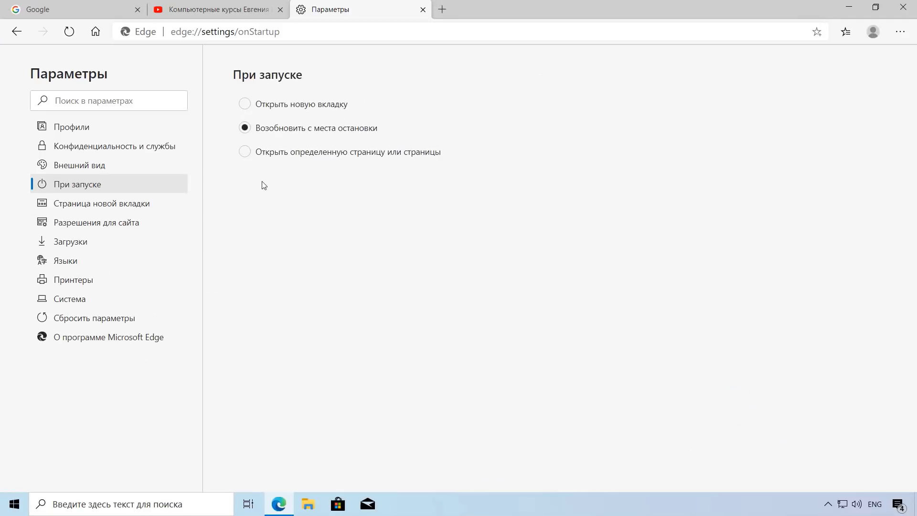
{"action": "left_click", "coordinate": [244, 152]}
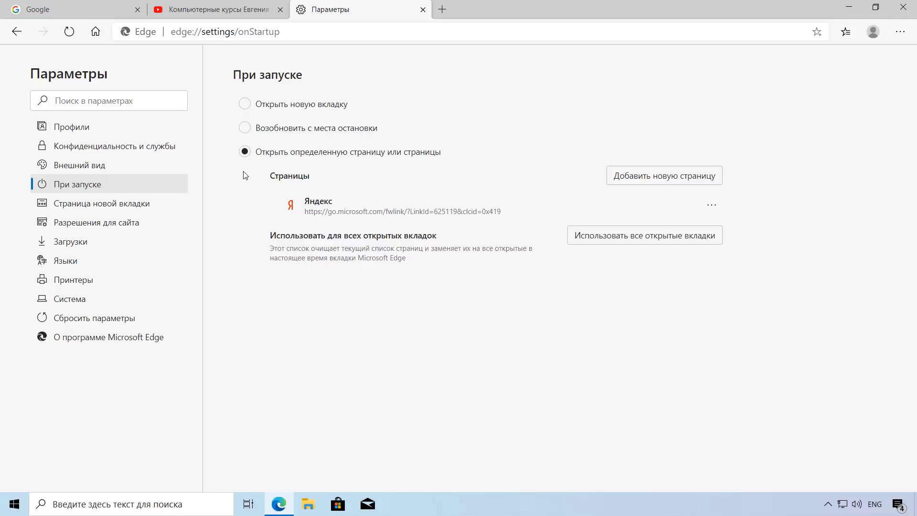
{"action": "left_click", "coordinate": [712, 205]}
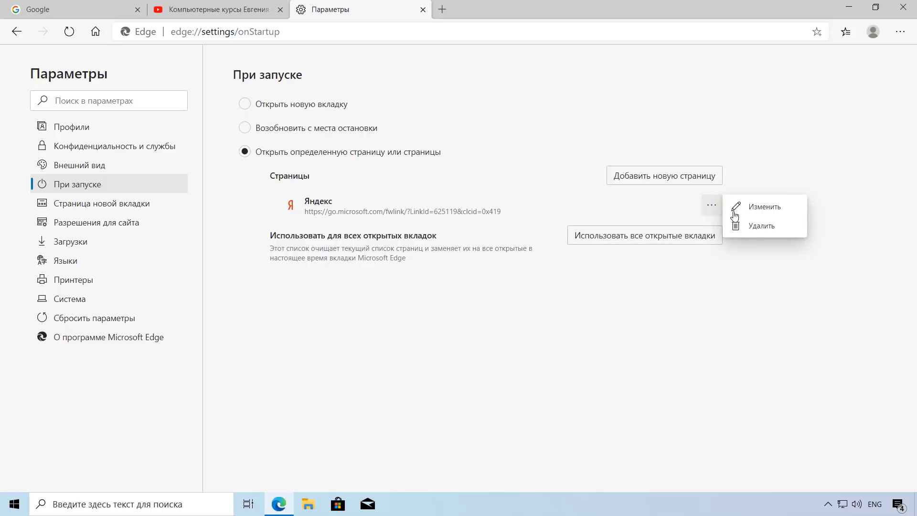
{"action": "left_click", "coordinate": [754, 227]}
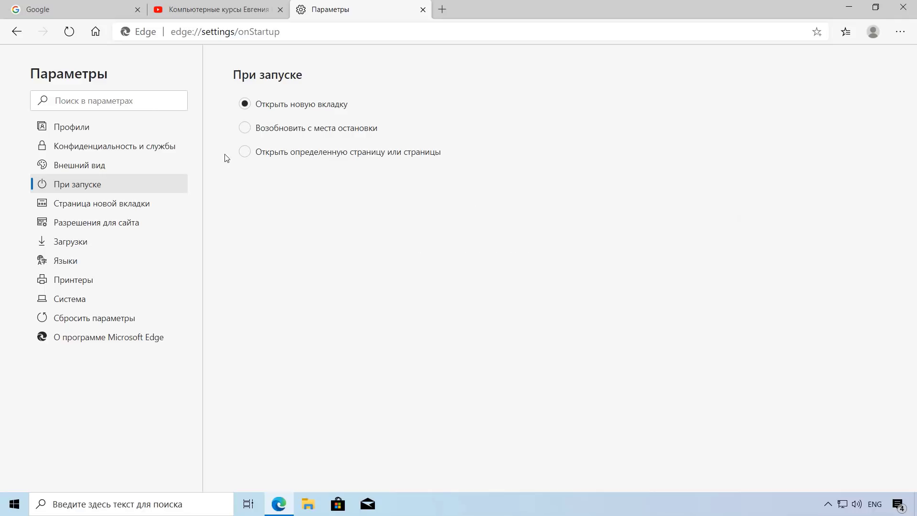
Step: Use all open tabs as startup pages, add yandex.ru as another, and close Edge
{"action": "left_click", "coordinate": [244, 152]}
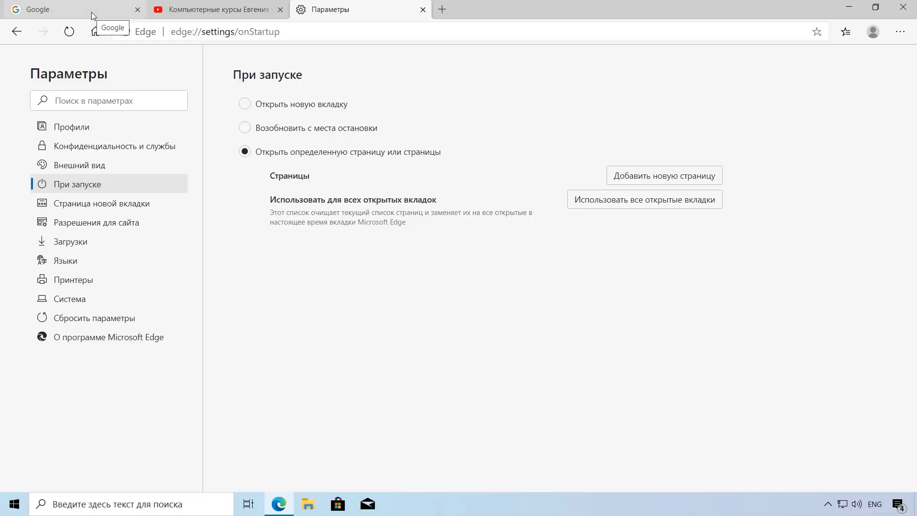
{"action": "left_click", "coordinate": [651, 204]}
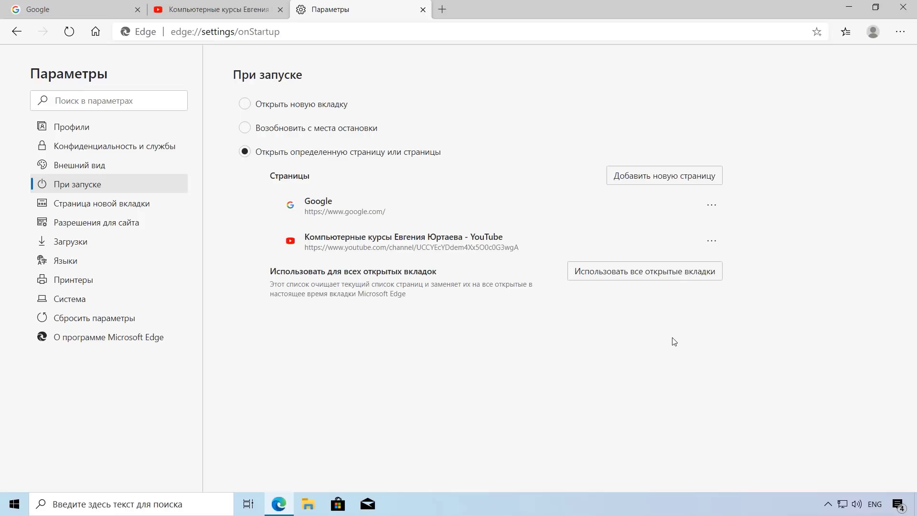
{"action": "left_click", "coordinate": [655, 175]}
{"action": "left_click", "coordinate": [412, 274]}
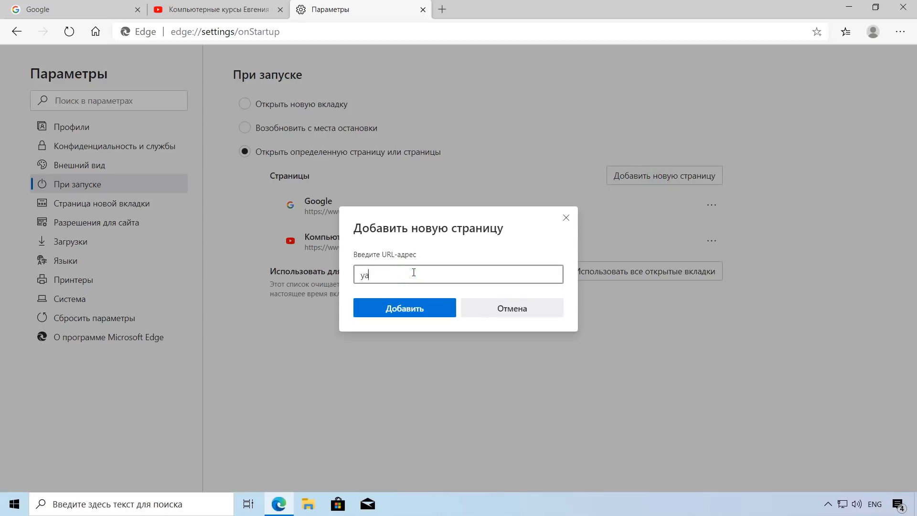
{"action": "type", "text": "yandex.ru"}
{"action": "left_click", "coordinate": [402, 309]}
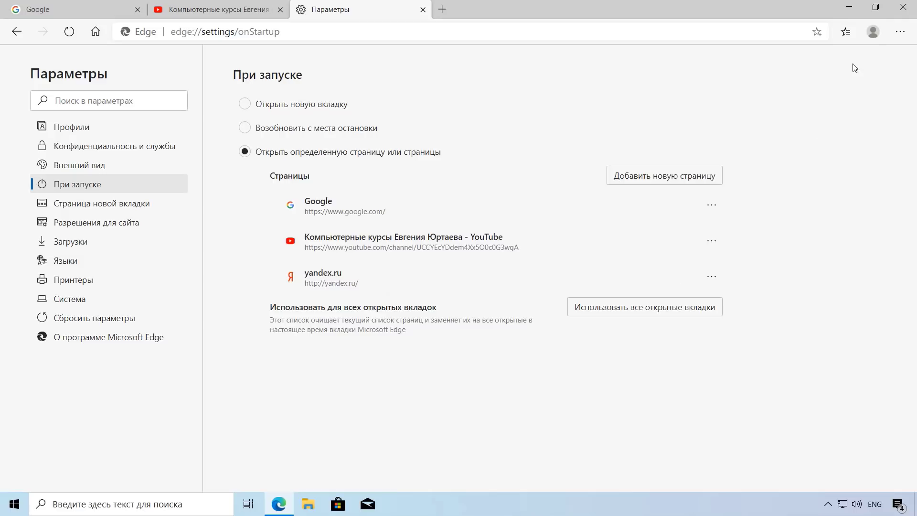
{"action": "left_click", "coordinate": [904, 6]}
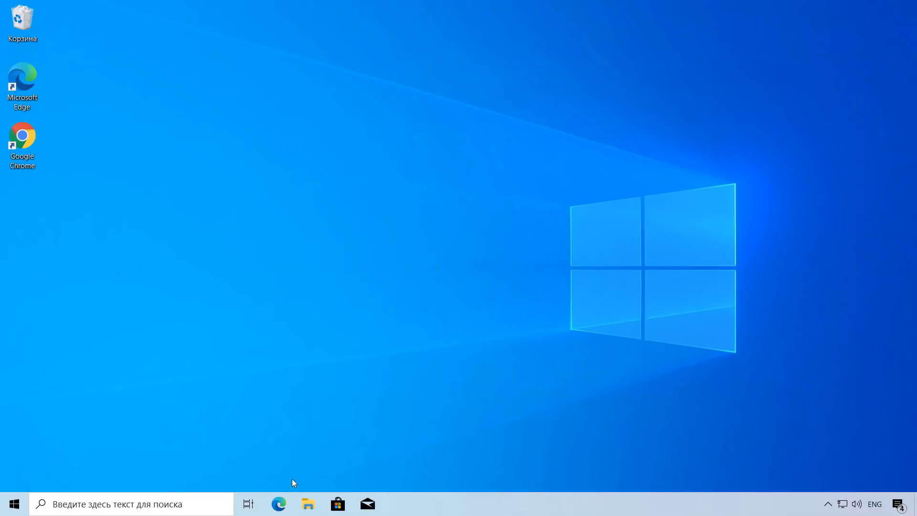
Step: Relaunch Edge and check its Google, YouTube channel and Яндекс startup tabs
{"action": "left_click", "coordinate": [280, 504]}
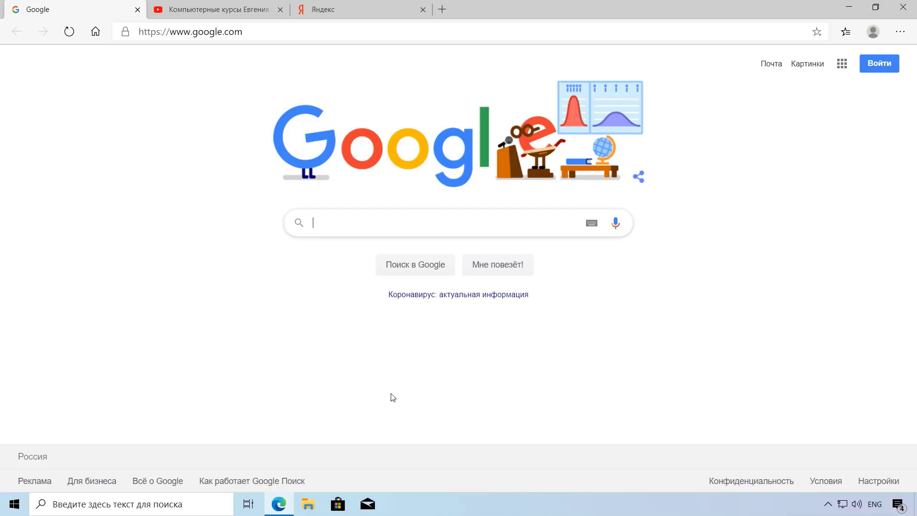
{"action": "left_click", "coordinate": [239, 9]}
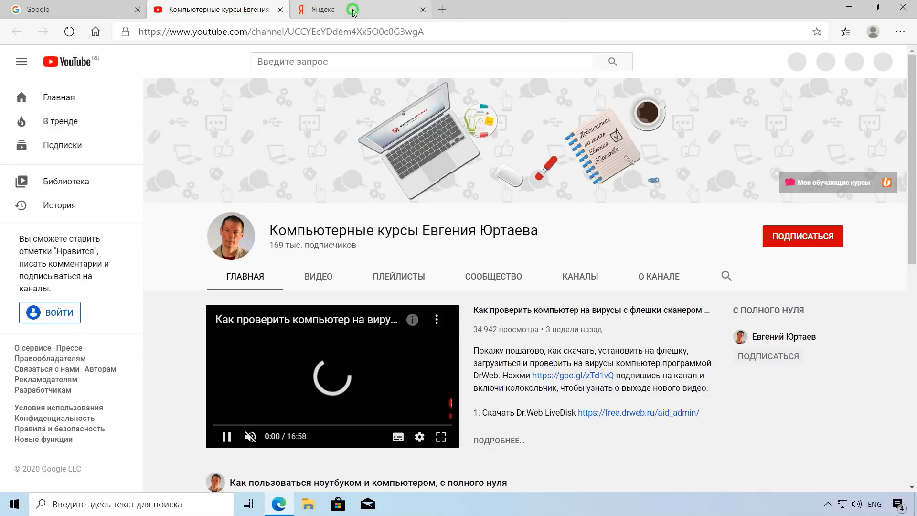
{"action": "left_click", "coordinate": [354, 12]}
{"action": "left_click", "coordinate": [191, 10]}
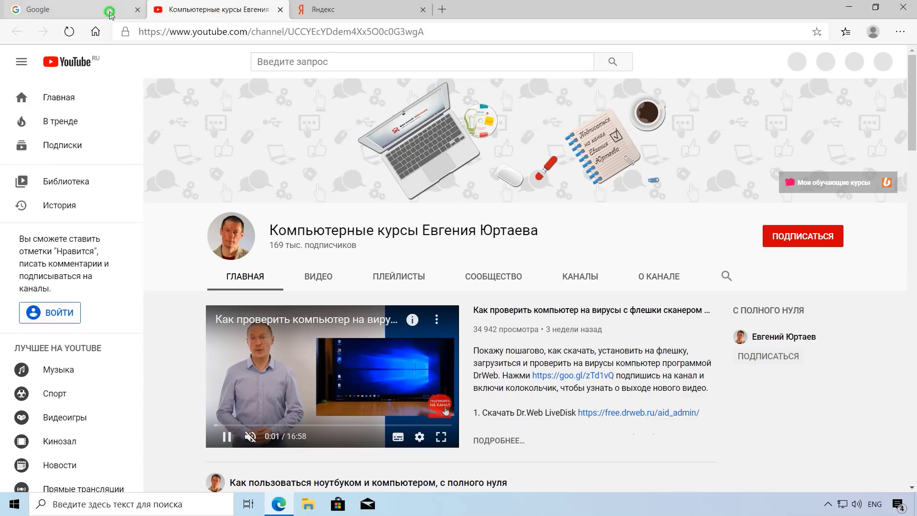
{"action": "left_click", "coordinate": [109, 12]}
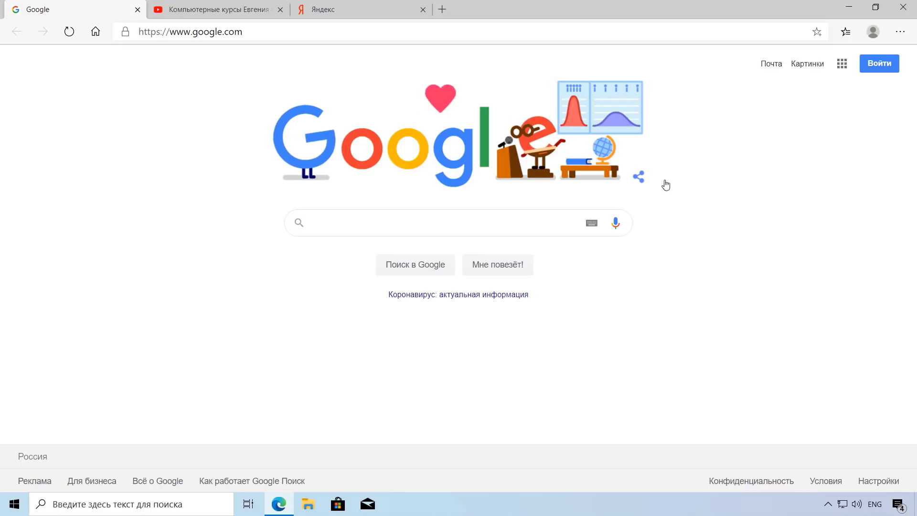
Step: In Privacy and services > Address bar, review the search engine dropdown, then go to Manage search engines
{"action": "left_click", "coordinate": [900, 31]}
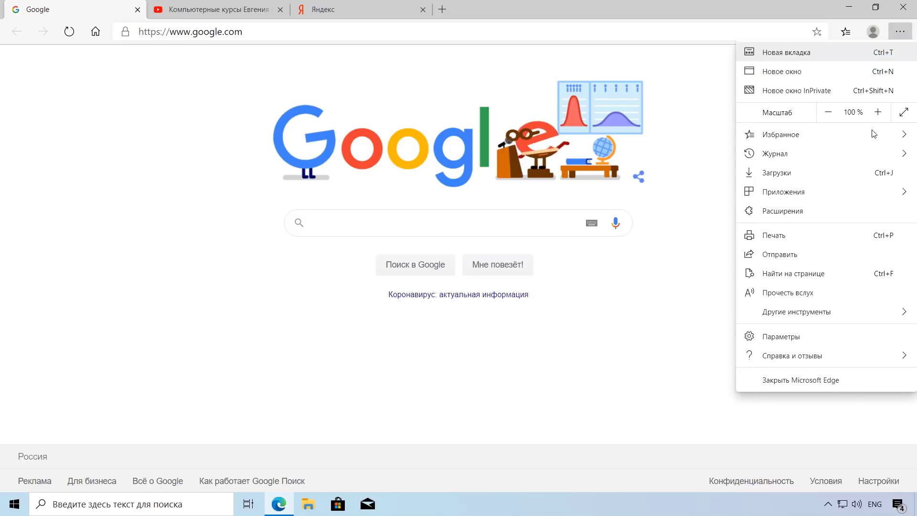
{"action": "left_click", "coordinate": [808, 336]}
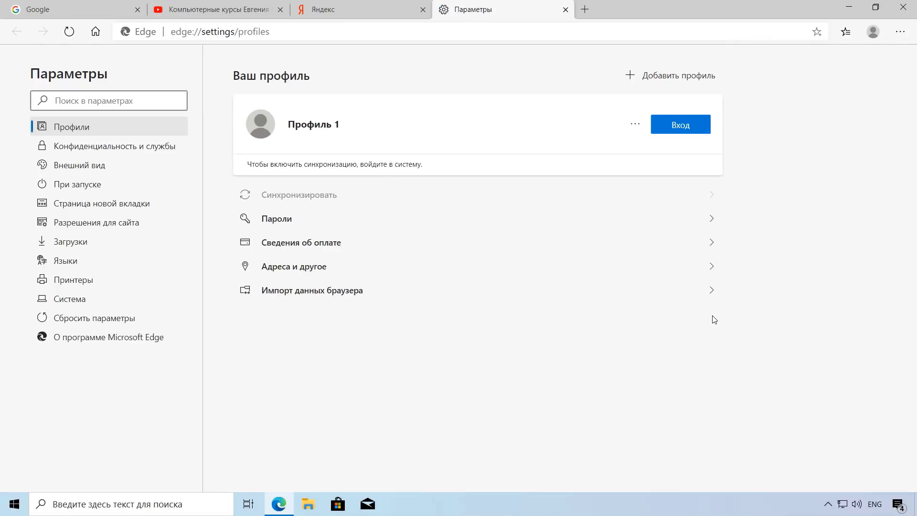
{"action": "left_click", "coordinate": [134, 147]}
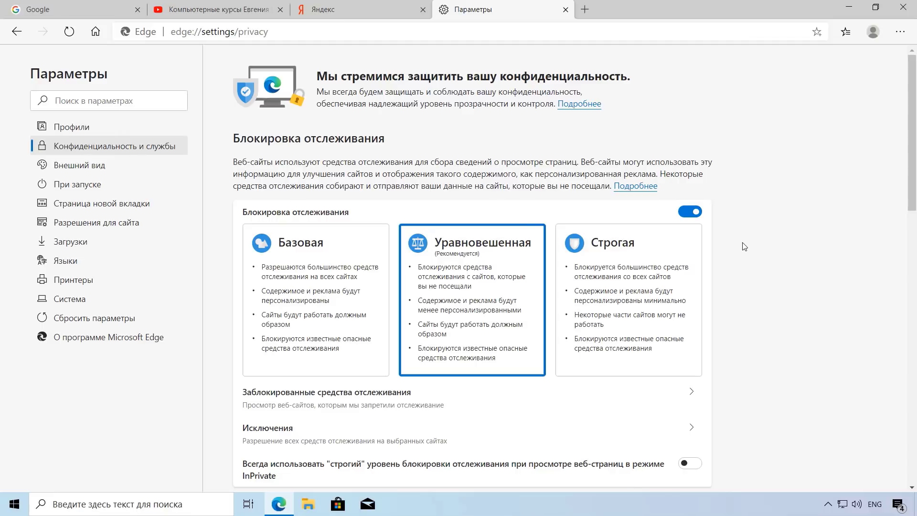
{"action": "scroll", "coordinate": [743, 247], "scroll_direction": "down", "scroll_amount": 20}
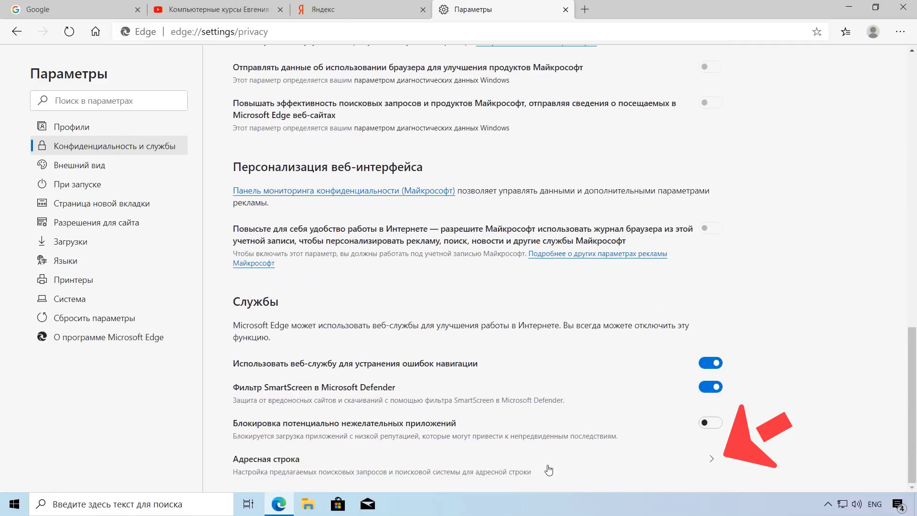
{"action": "left_click", "coordinate": [513, 473]}
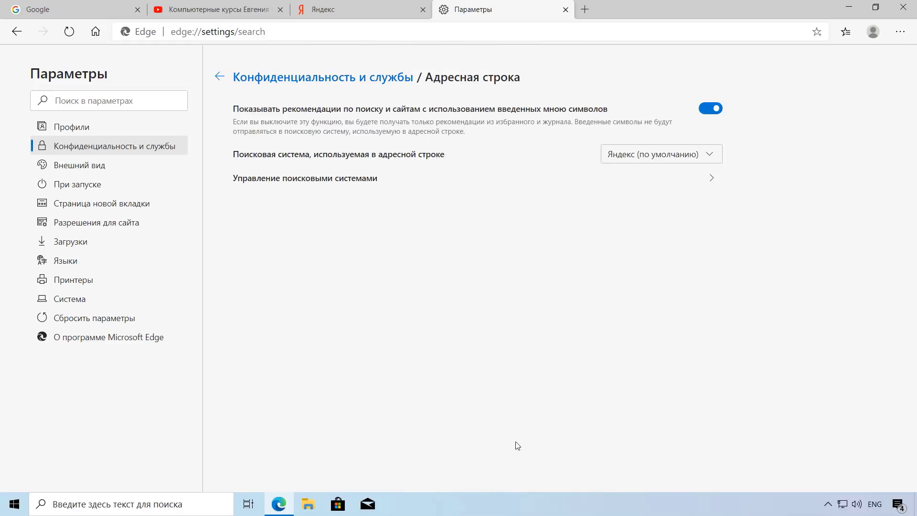
{"action": "left_click", "coordinate": [709, 156]}
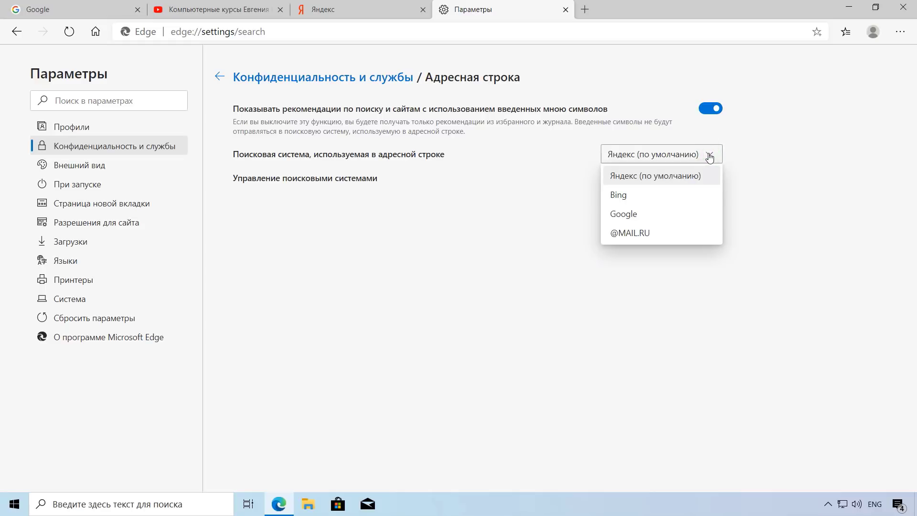
{"action": "left_click", "coordinate": [709, 155]}
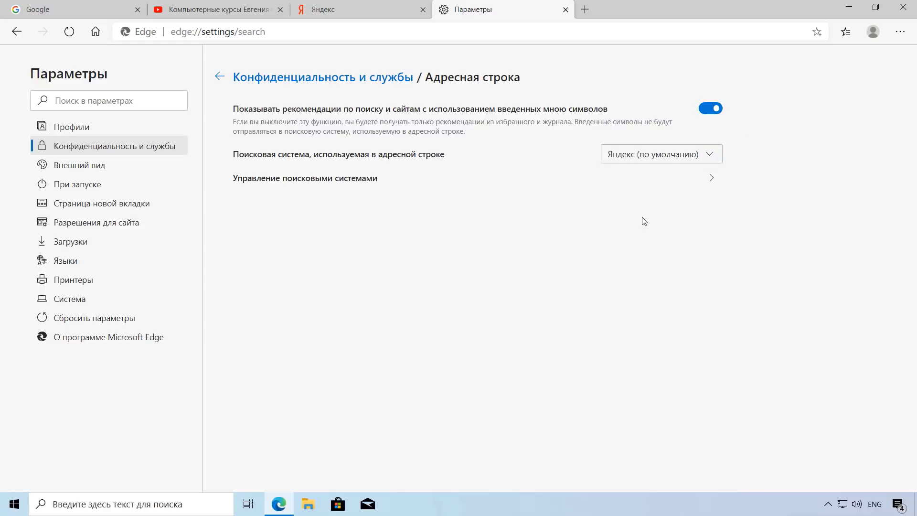
{"action": "left_click", "coordinate": [709, 183]}
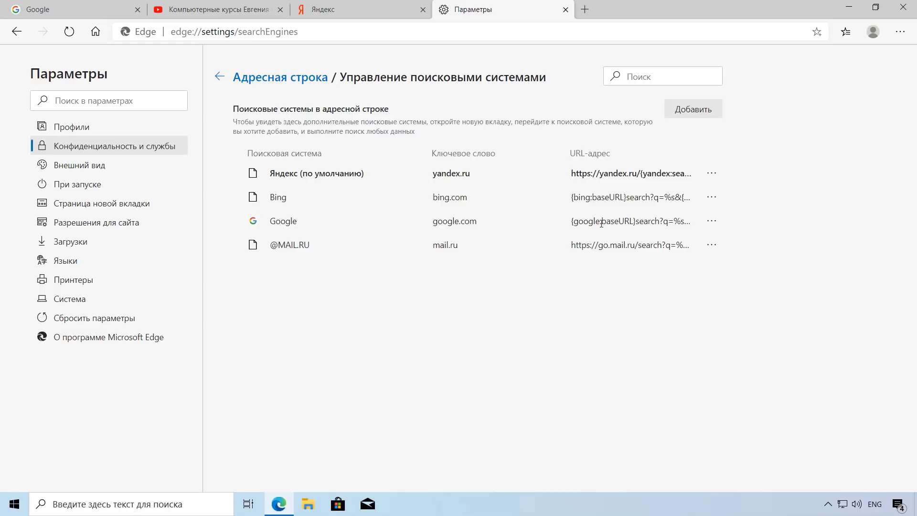
Step: Make Google the default search engine and test it with an address-bar search for проверка
{"action": "left_click", "coordinate": [712, 221]}
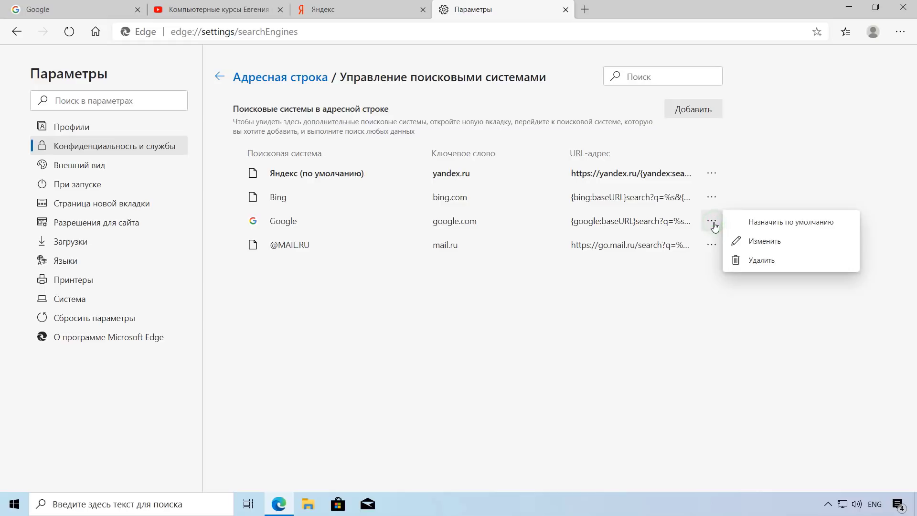
{"action": "left_click", "coordinate": [785, 224]}
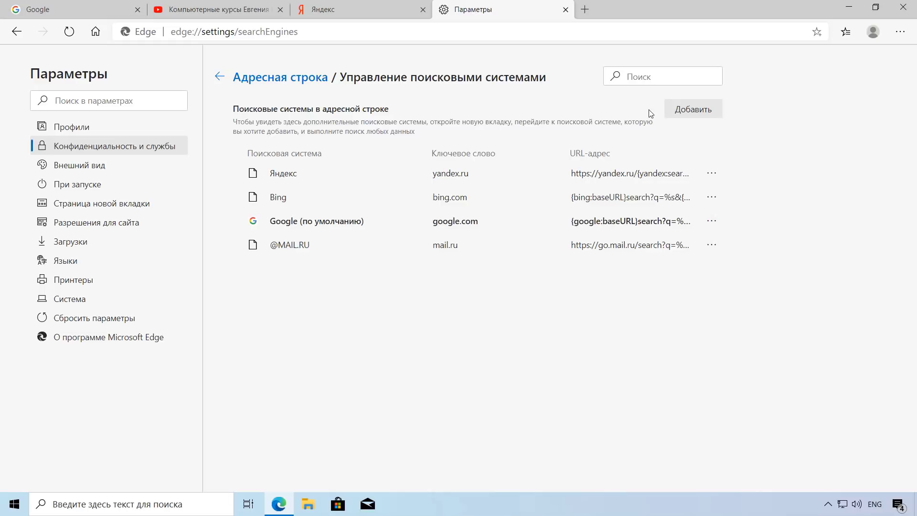
{"action": "left_click", "coordinate": [584, 10]}
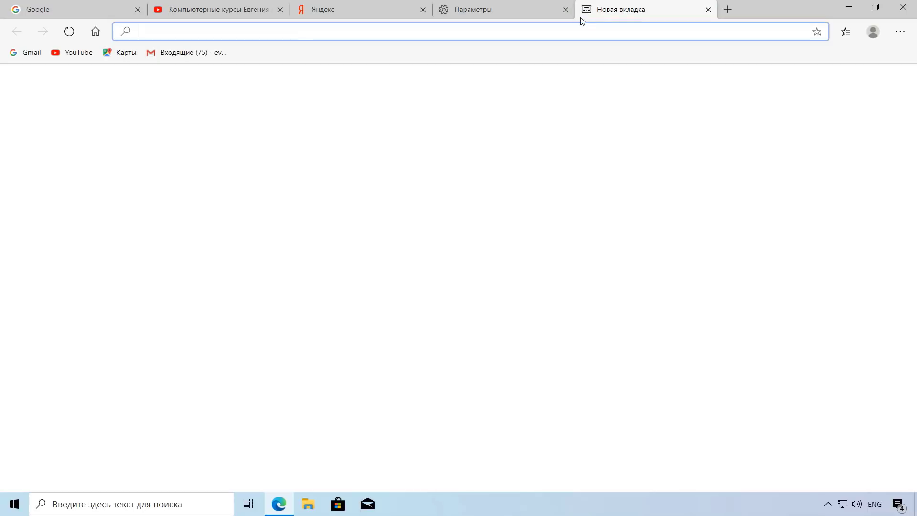
{"action": "key", "text": "alt+shift"}
{"action": "type", "text": "пров"}
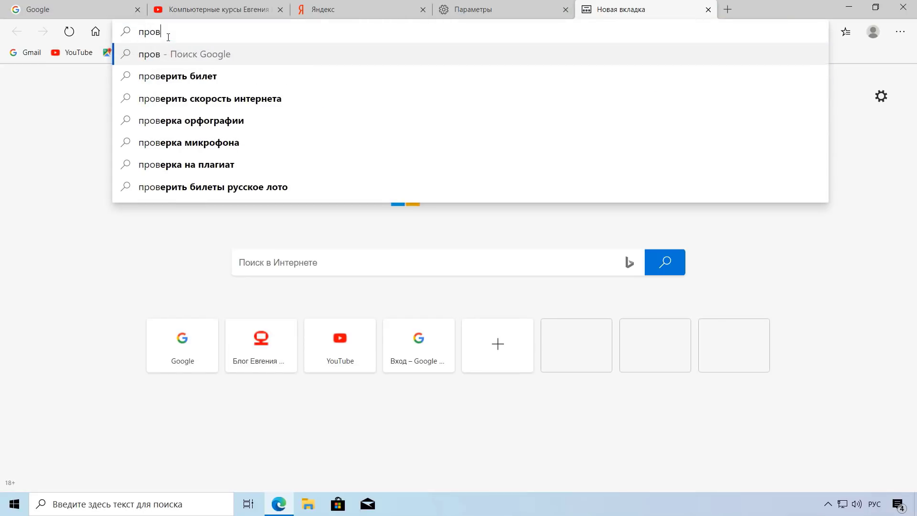
{"action": "type", "text": "ерка"}
{"action": "key", "text": "Return"}
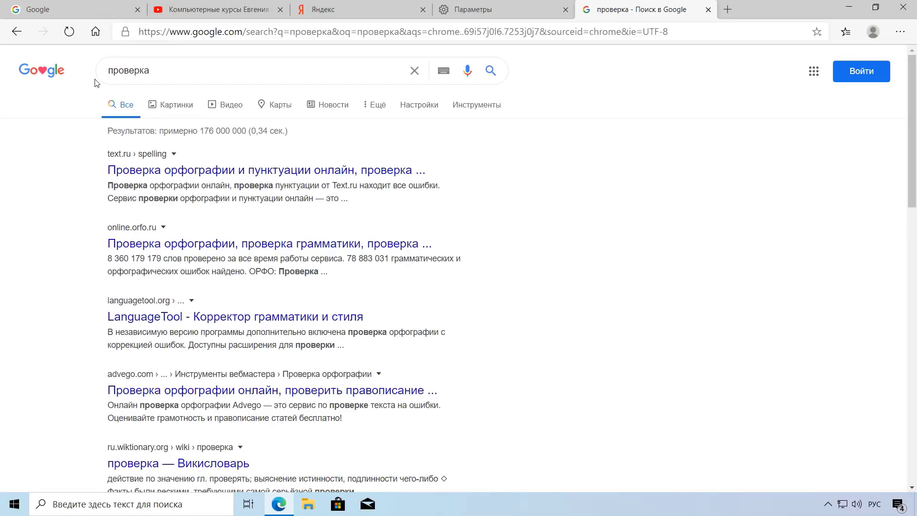
Step: Search проверка again from the new-tab page's Поиск в Интернете box
{"action": "left_click", "coordinate": [17, 32]}
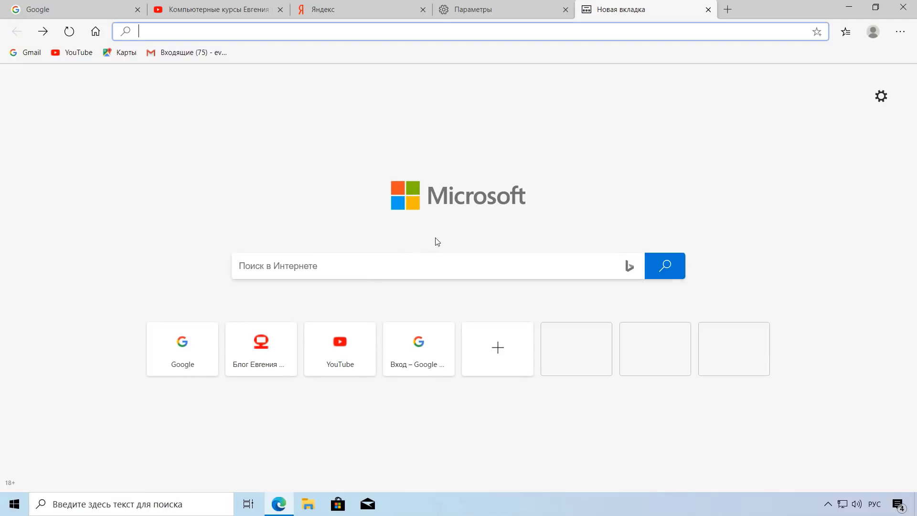
{"action": "left_click", "coordinate": [252, 268]}
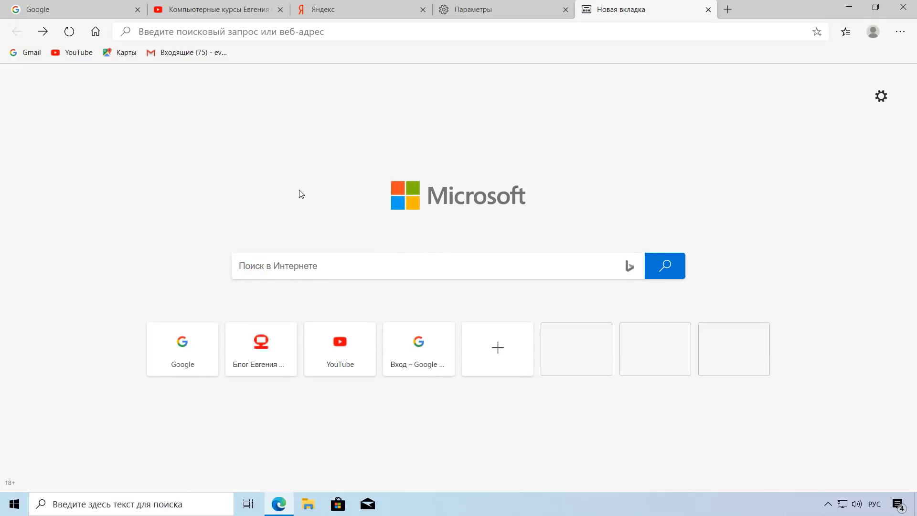
{"action": "type", "text": "проверка"}
{"action": "key", "text": "Return"}
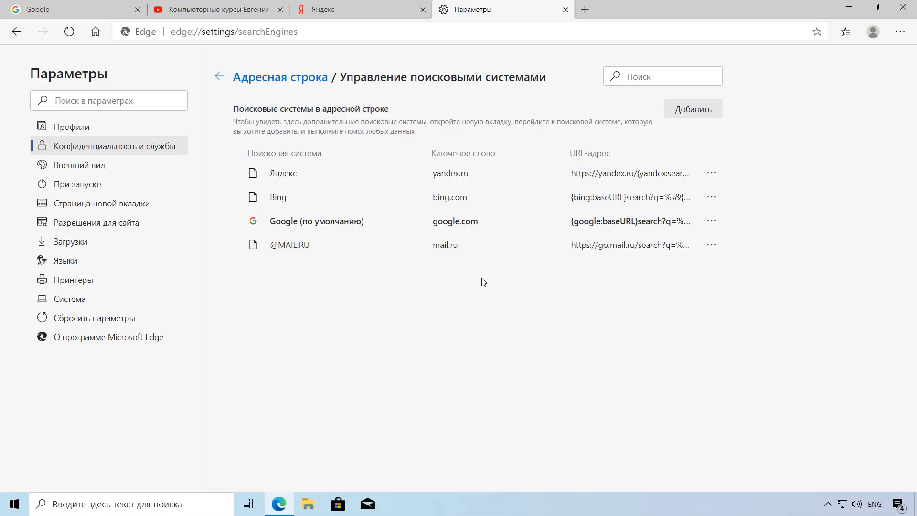
Step: Visit duckduckgo.com, add DuckDuckGo to Edge, and close the extra tabs
{"action": "left_click", "coordinate": [585, 10]}
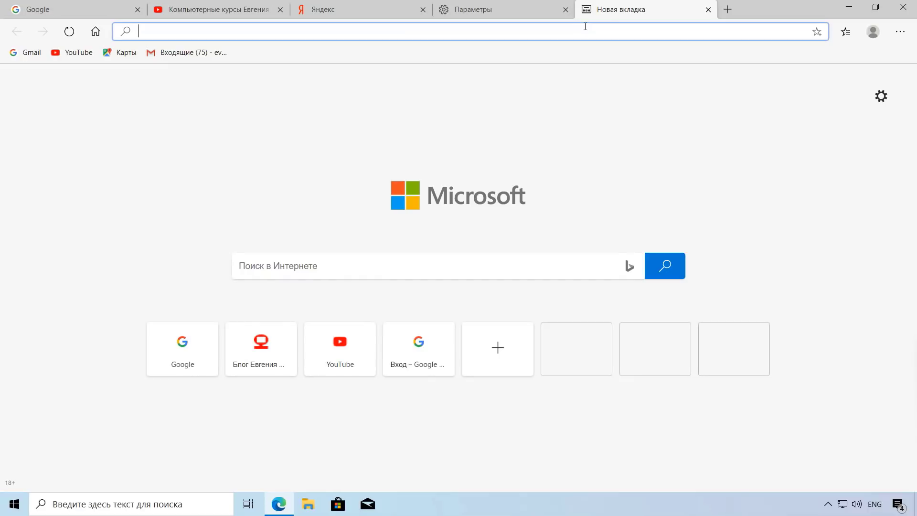
{"action": "type", "text": "duckduckgo.com"}
{"action": "key", "text": "Return"}
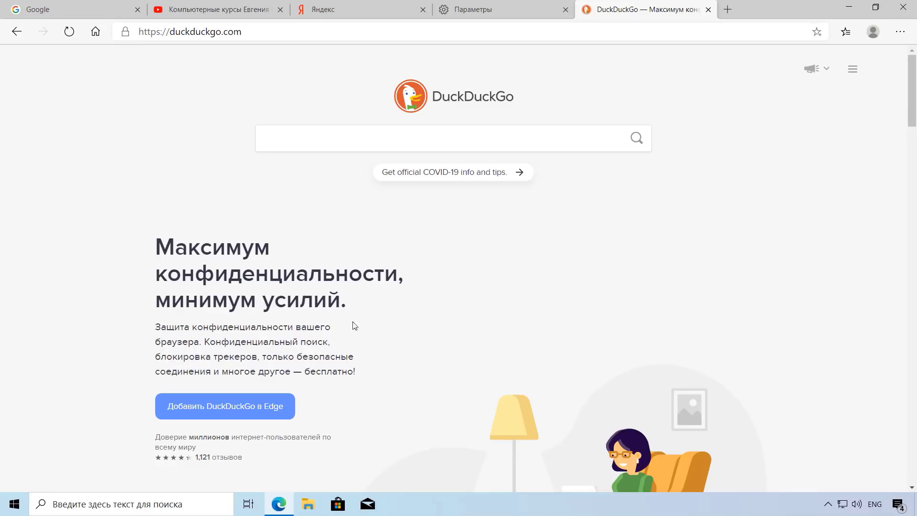
{"action": "left_click", "coordinate": [237, 406]}
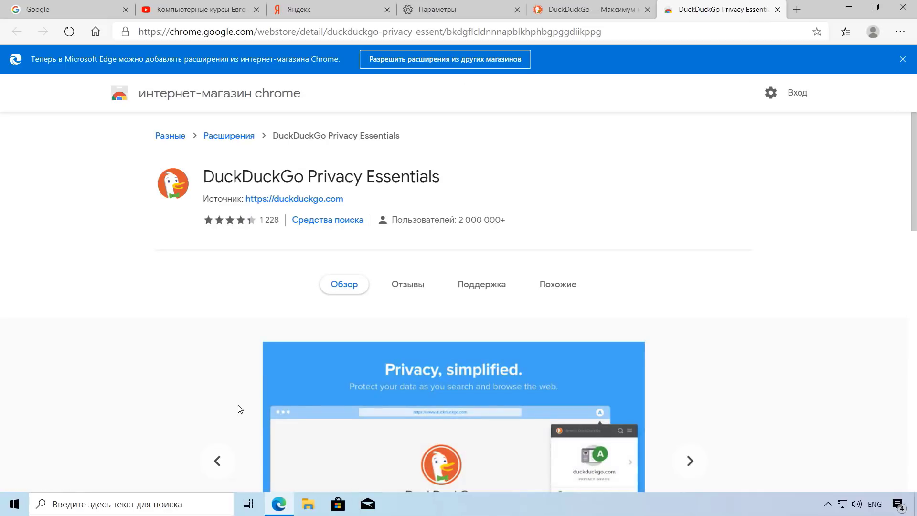
{"action": "left_click", "coordinate": [778, 9]}
{"action": "left_click", "coordinate": [709, 10]}
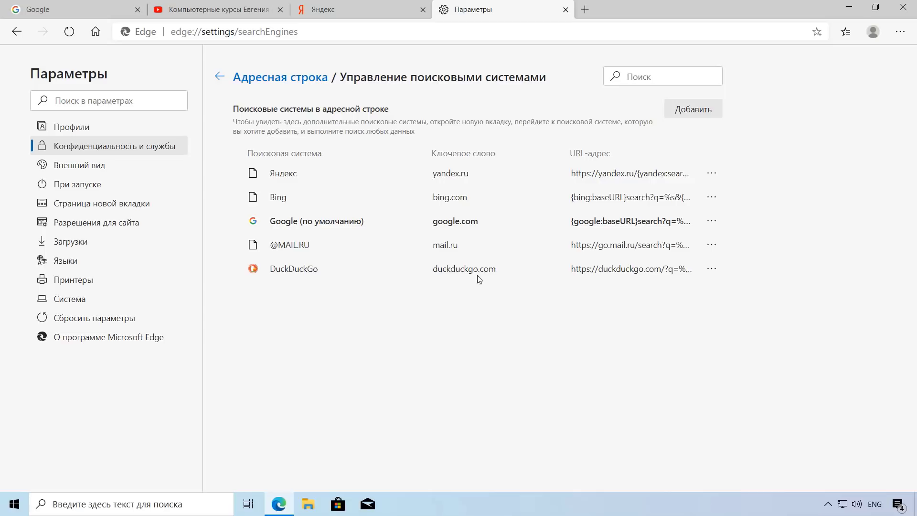
Step: Make DuckDuckGo the default search engine, then switch the default back to Google
{"action": "left_click", "coordinate": [712, 268]}
{"action": "left_click", "coordinate": [771, 274]}
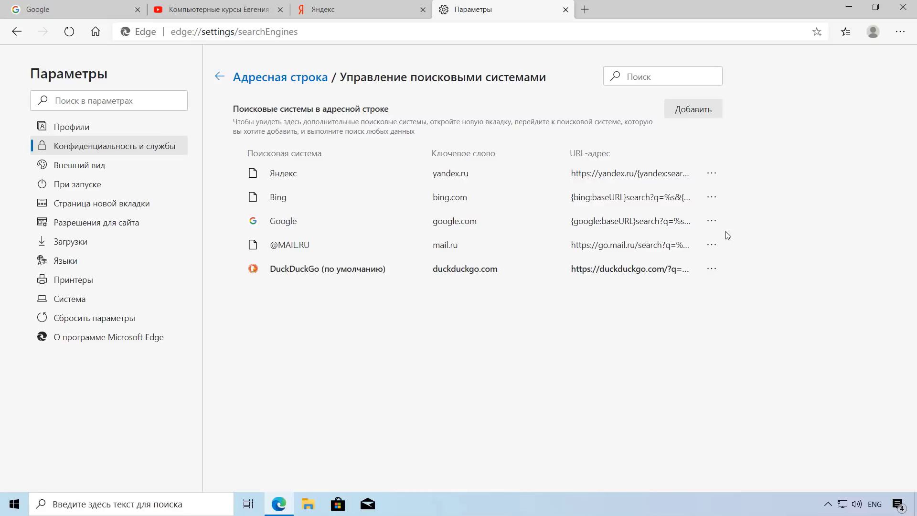
{"action": "left_click", "coordinate": [712, 220]}
{"action": "left_click", "coordinate": [766, 223]}
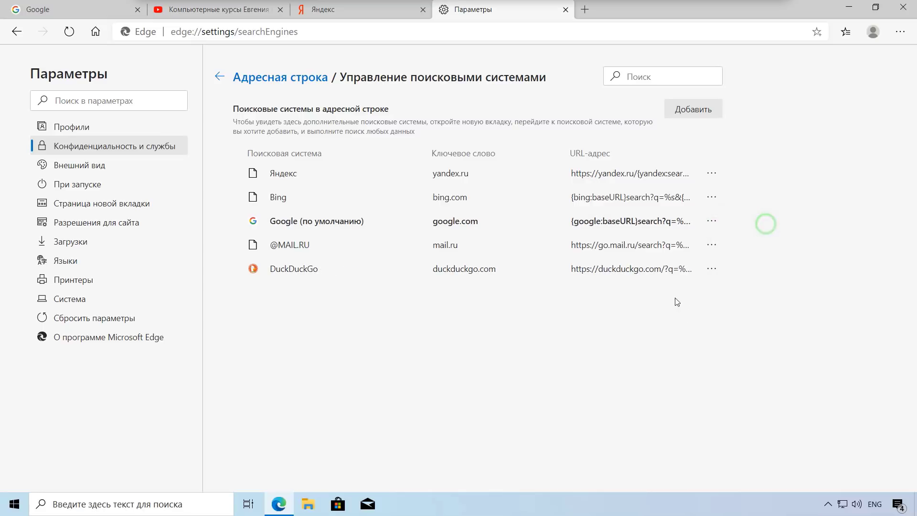
{"action": "left_click", "coordinate": [604, 342]}
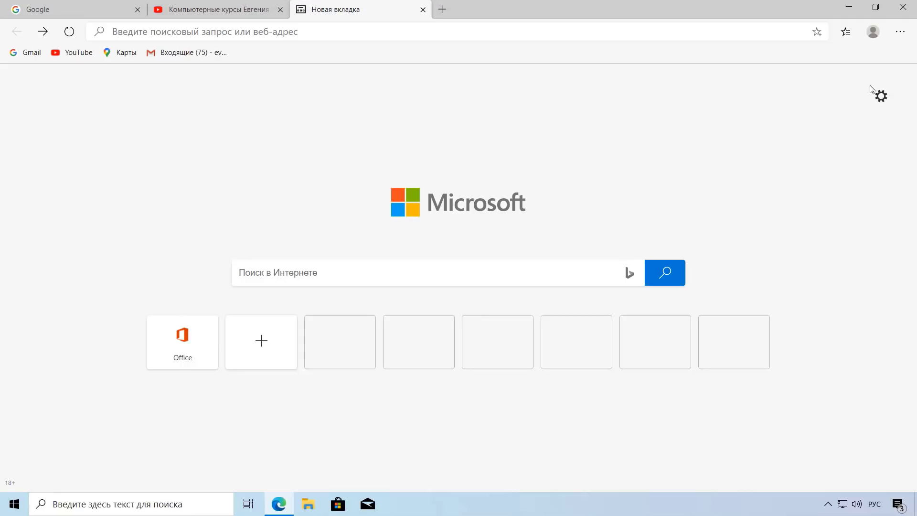
Step: Go to the Расширения page from the ⋯ menu
{"action": "left_click", "coordinate": [900, 32]}
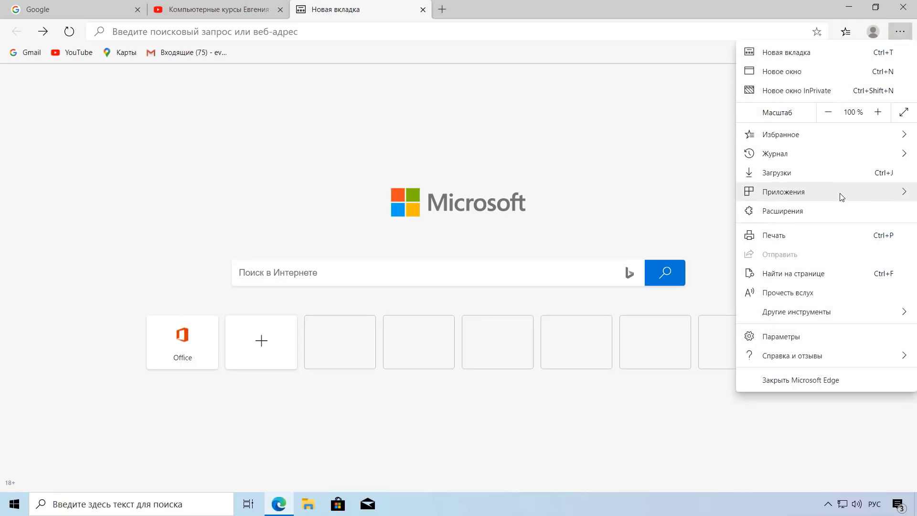
{"action": "left_click", "coordinate": [831, 216]}
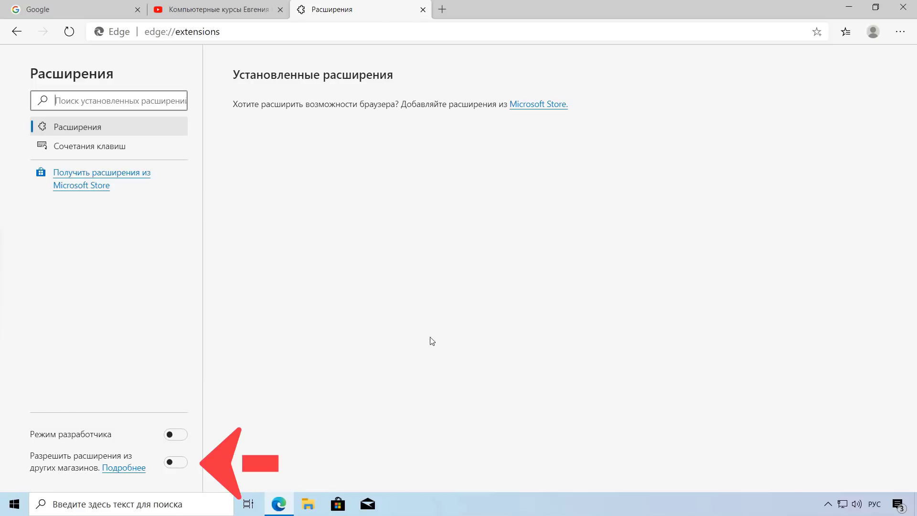
Step: Turn on Разрешить расширения из других магазинов and confirm with Разрешить
{"action": "left_click", "coordinate": [175, 462]}
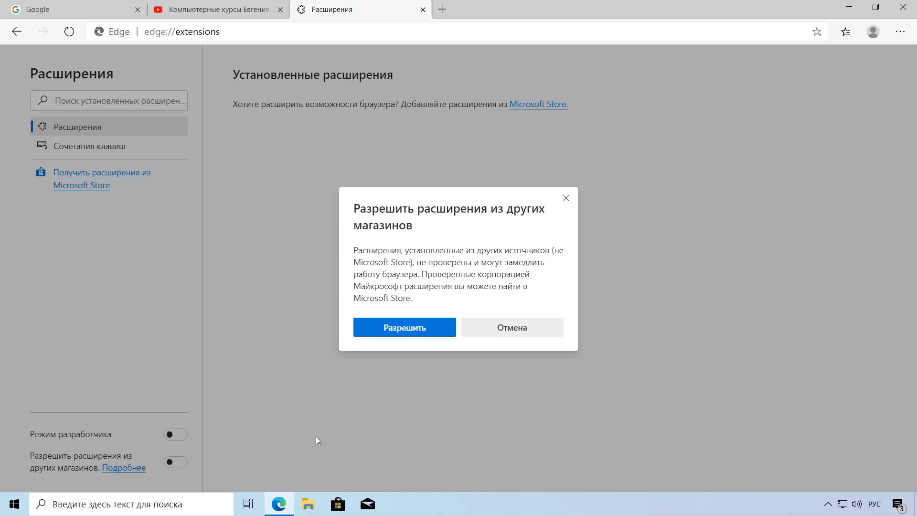
{"action": "left_click", "coordinate": [426, 329]}
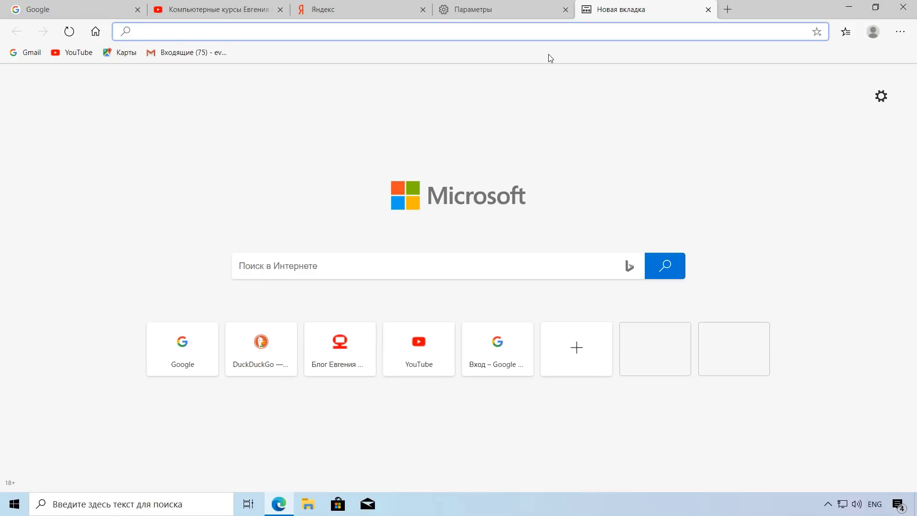
Step: Install maps.google.com as the Google Карты app, close Edge, and move the app window right
{"action": "type", "text": "maps.google.com"}
{"action": "key", "text": "Return"}
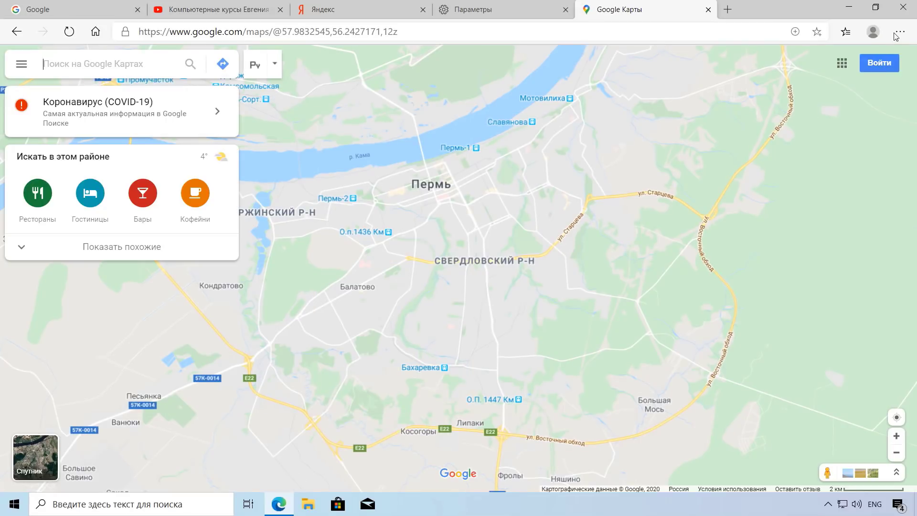
{"action": "left_click", "coordinate": [896, 34]}
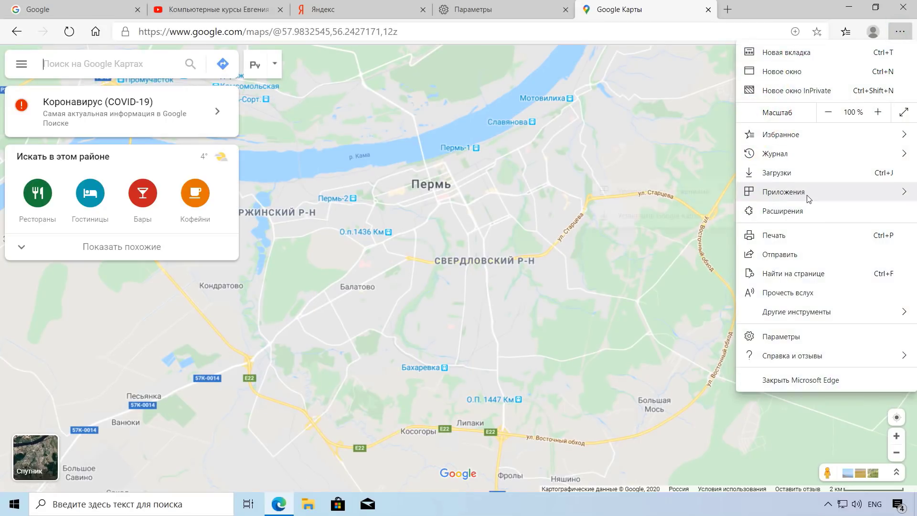
{"action": "mouse_move", "coordinate": [809, 198]}
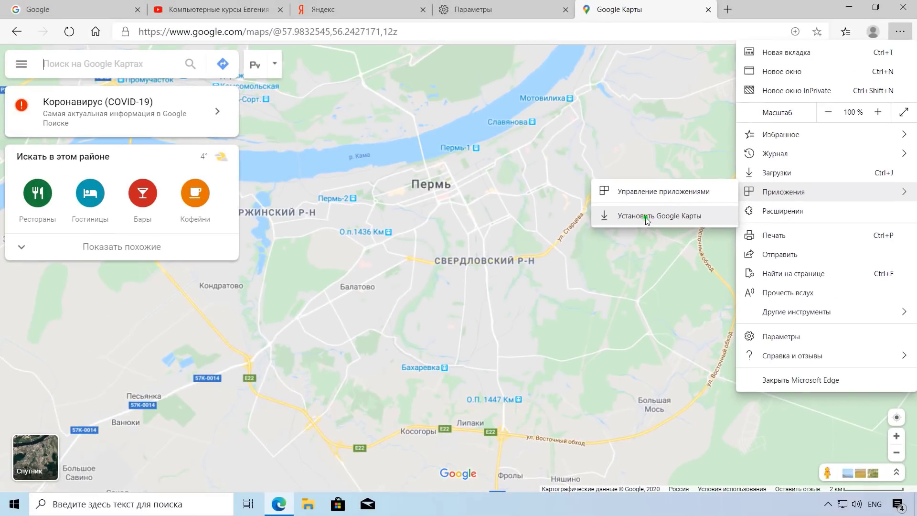
{"action": "left_click", "coordinate": [461, 255]}
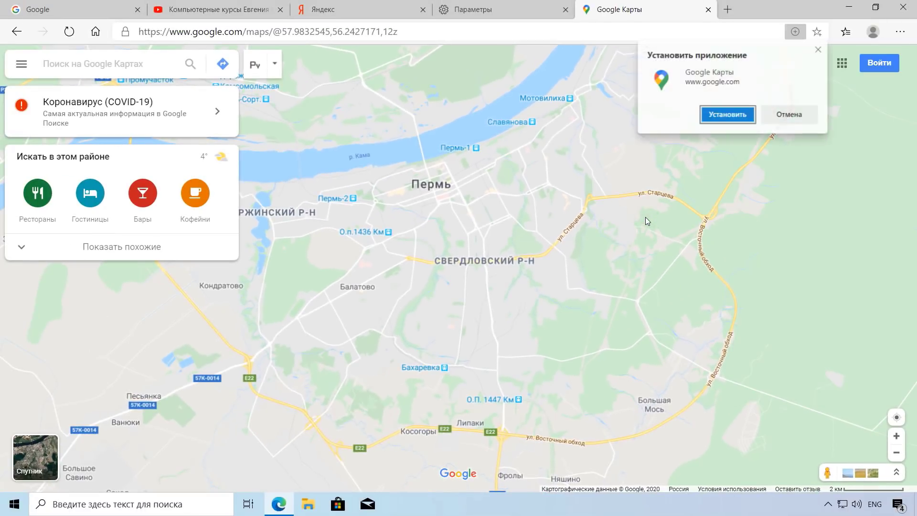
{"action": "left_click", "coordinate": [731, 117]}
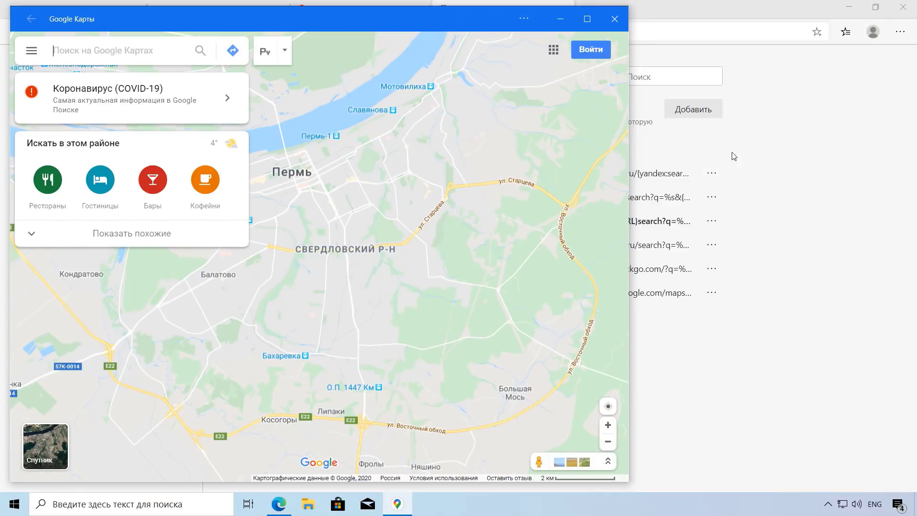
{"action": "left_click", "coordinate": [903, 8]}
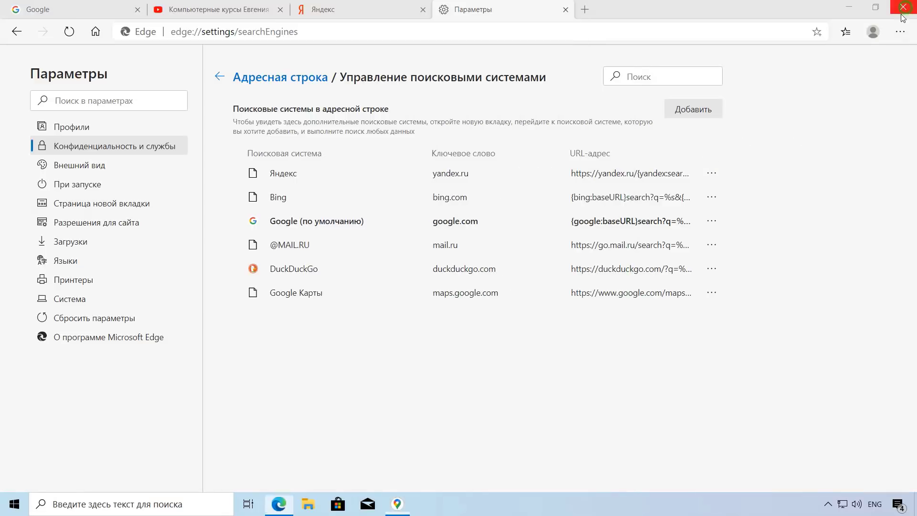
{"action": "left_click_drag", "start_coordinate": [436, 19], "coordinate": [474, 15]}
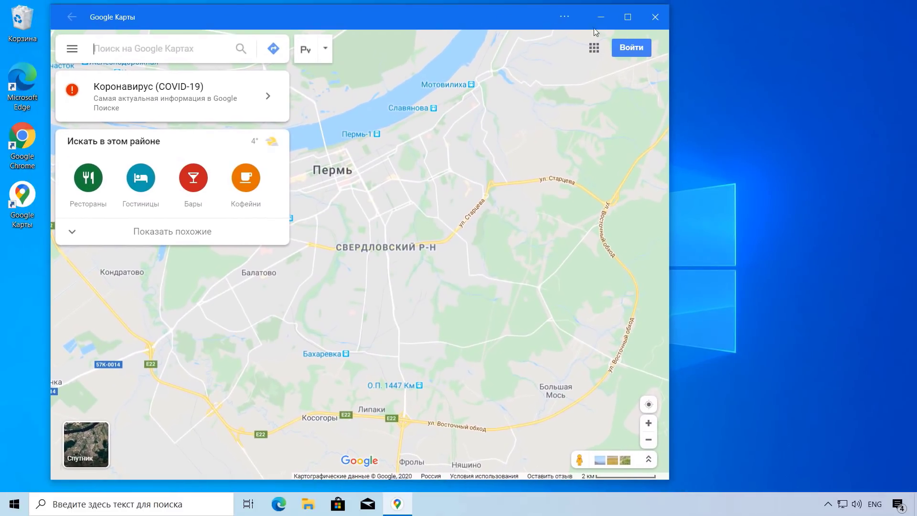
Step: Close the Google Карты app, check the Start menu, and relaunch it from its desktop shortcut
{"action": "left_click", "coordinate": [653, 20]}
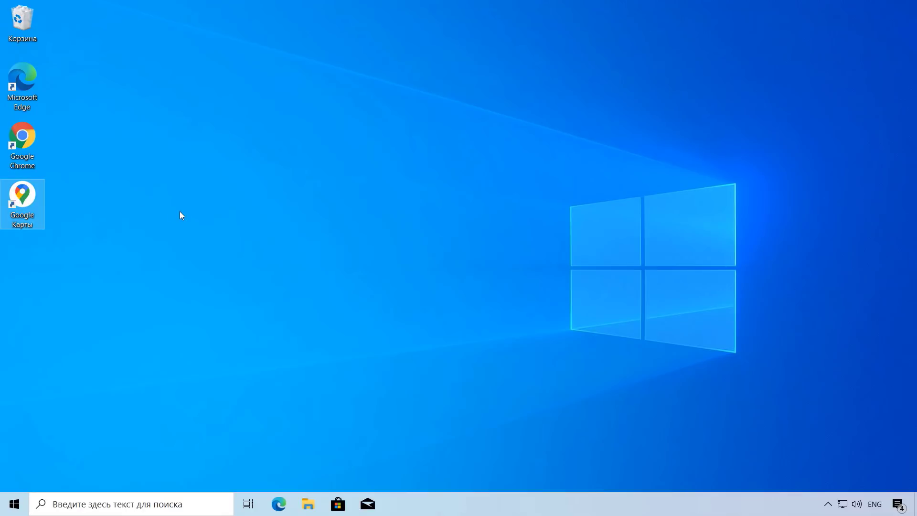
{"action": "left_click", "coordinate": [15, 504]}
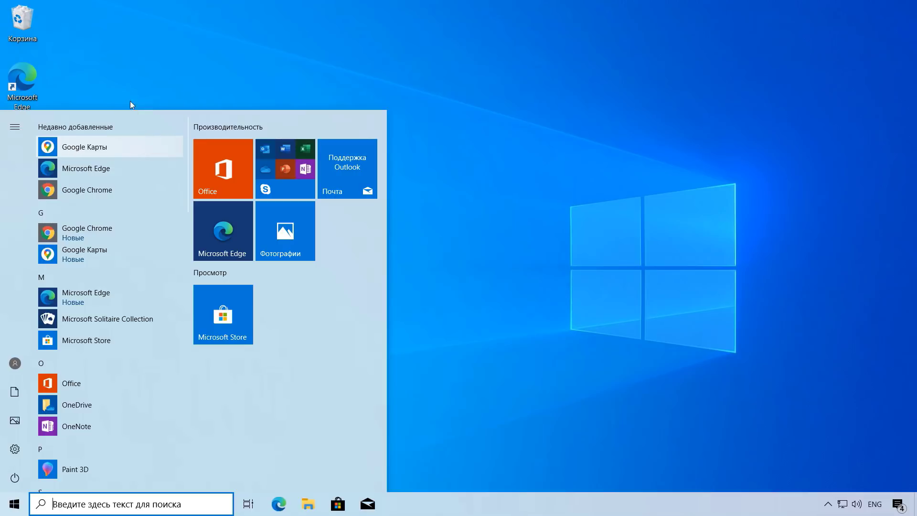
{"action": "left_click", "coordinate": [149, 82]}
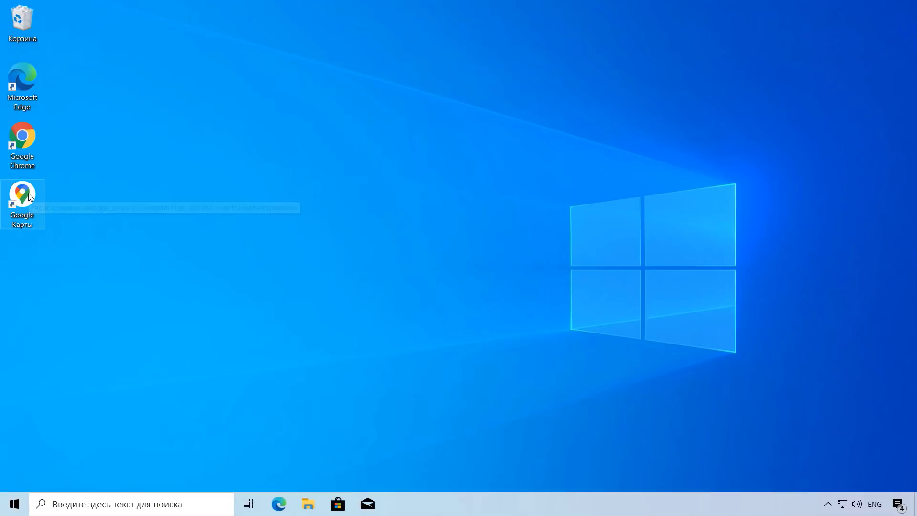
{"action": "double_click", "coordinate": [29, 196]}
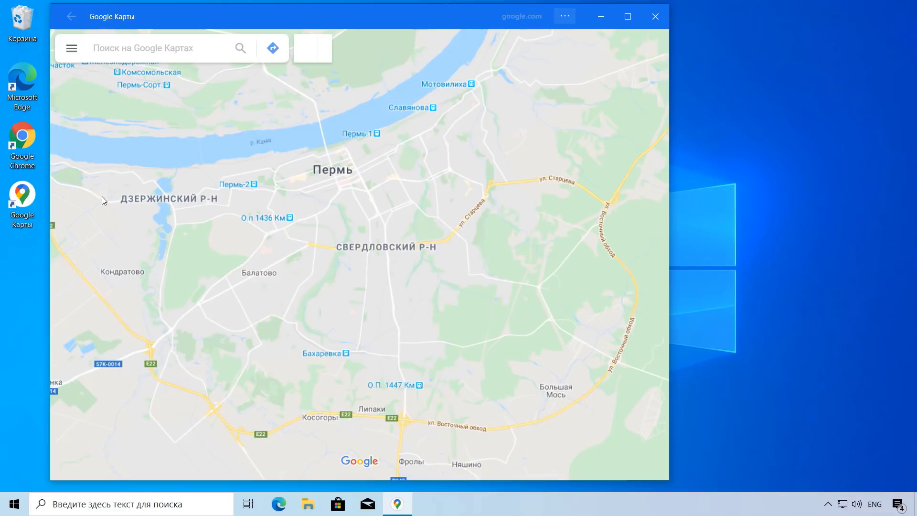
Step: Search the map for 'париж', then switch back to Edge
{"action": "left_click", "coordinate": [118, 47]}
{"action": "key", "text": "alt+shift"}
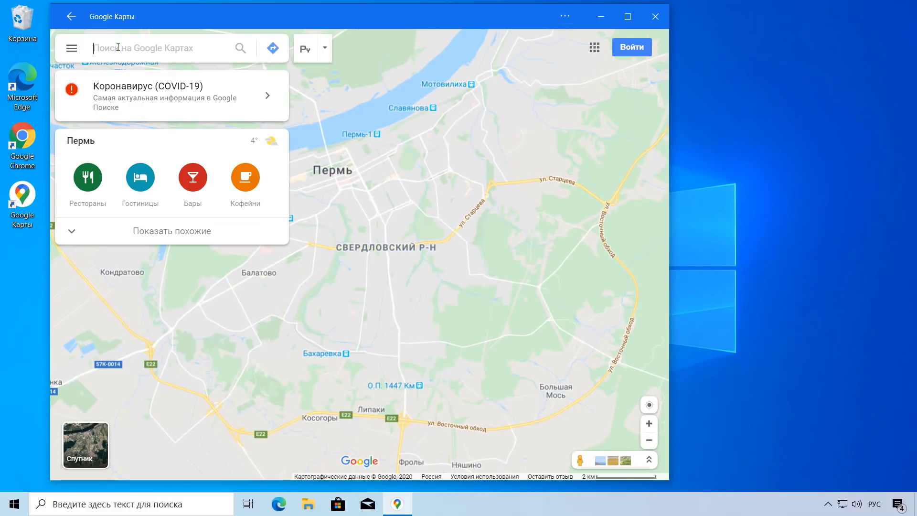
{"action": "type", "text": "париж"}
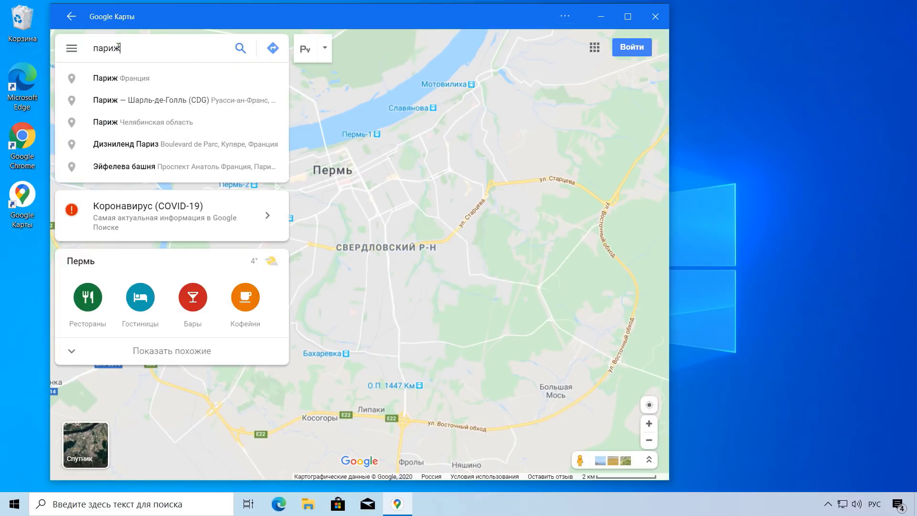
{"action": "key", "text": "Return"}
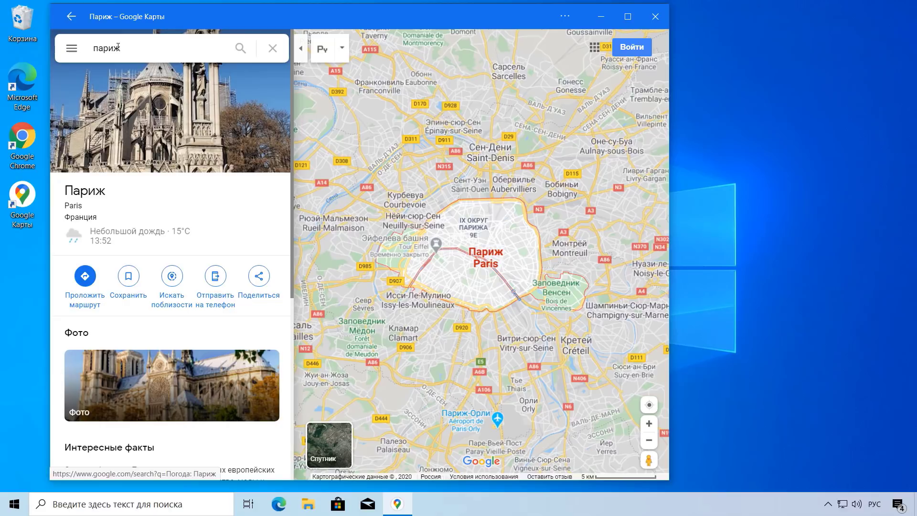
{"action": "left_click", "coordinate": [281, 511]}
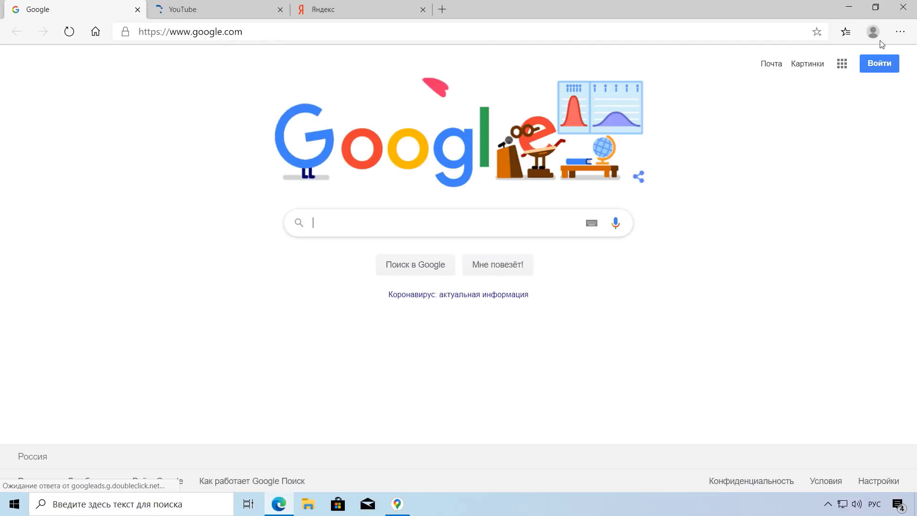
Step: Show the edge://apps list via Приложения > Управление приложениями, then minimize Edge to reveal the Maps window
{"action": "left_click", "coordinate": [900, 31]}
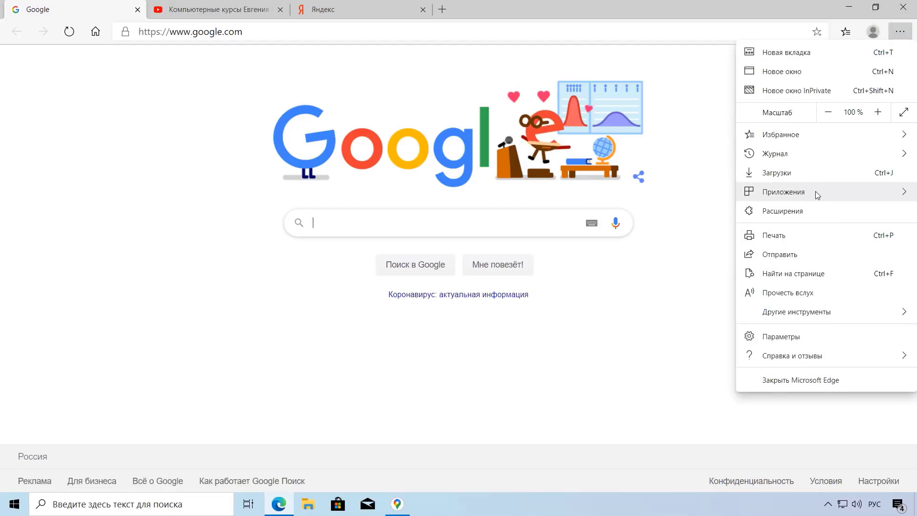
{"action": "mouse_move", "coordinate": [815, 191]}
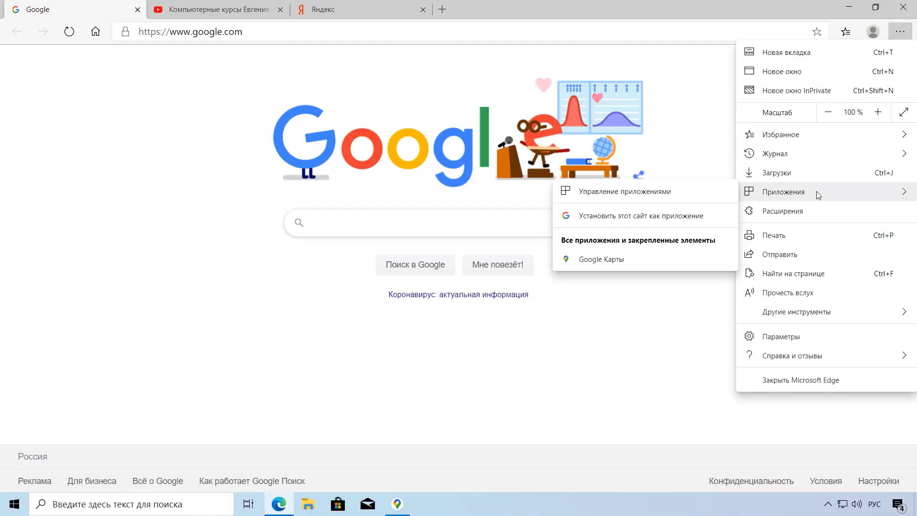
{"action": "left_click", "coordinate": [647, 194]}
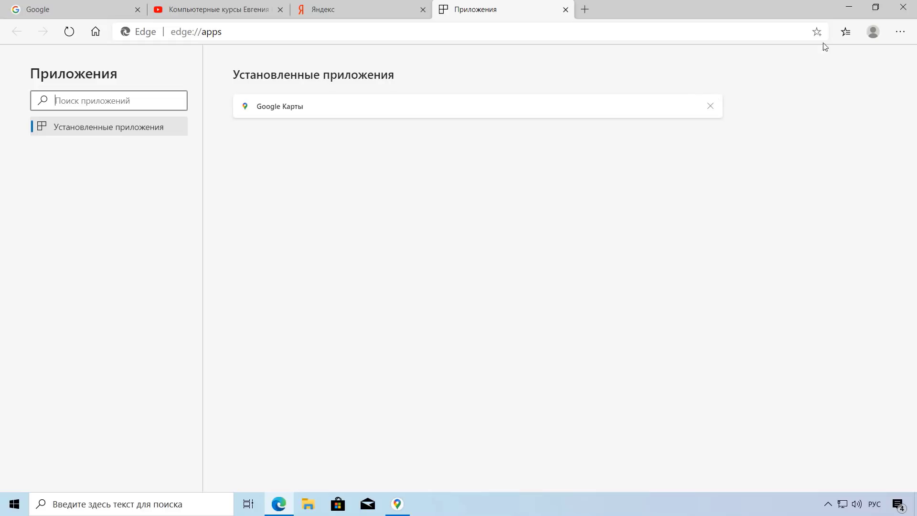
{"action": "left_click", "coordinate": [848, 7]}
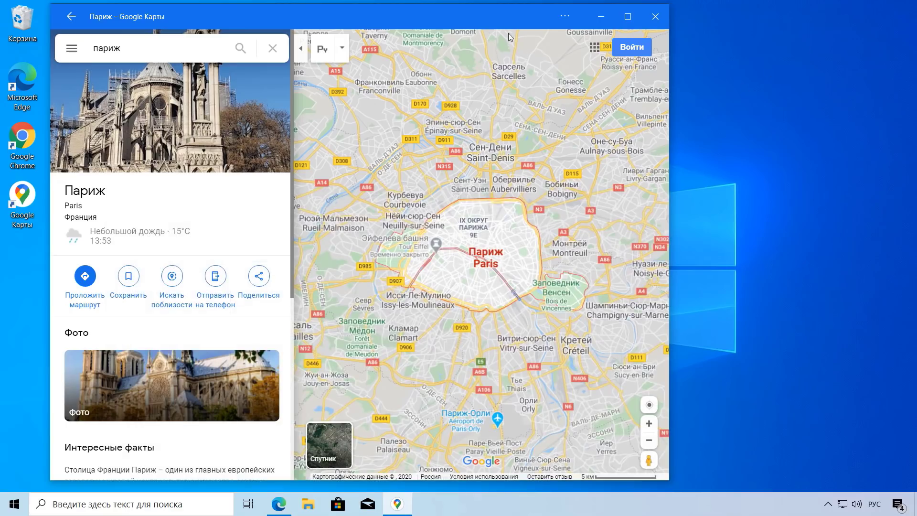
Step: Uninstall Google Карты with 'Также удалить данные' ticked, then open the Start menu to relaunch Edge
{"action": "left_click", "coordinate": [564, 17]}
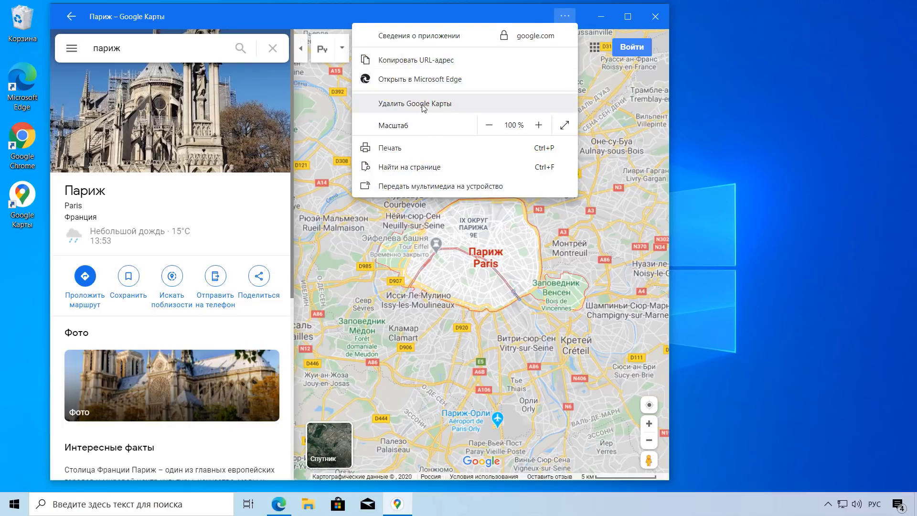
{"action": "left_click", "coordinate": [445, 103]}
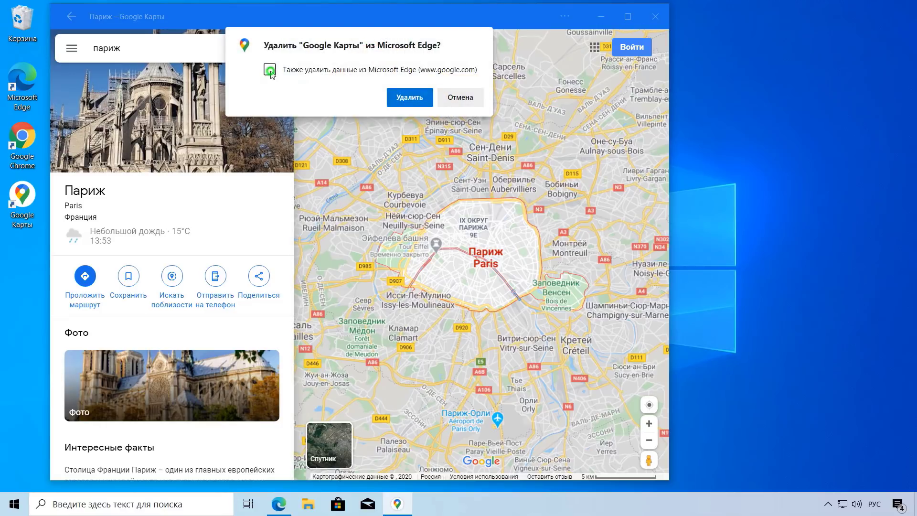
{"action": "left_click", "coordinate": [272, 70]}
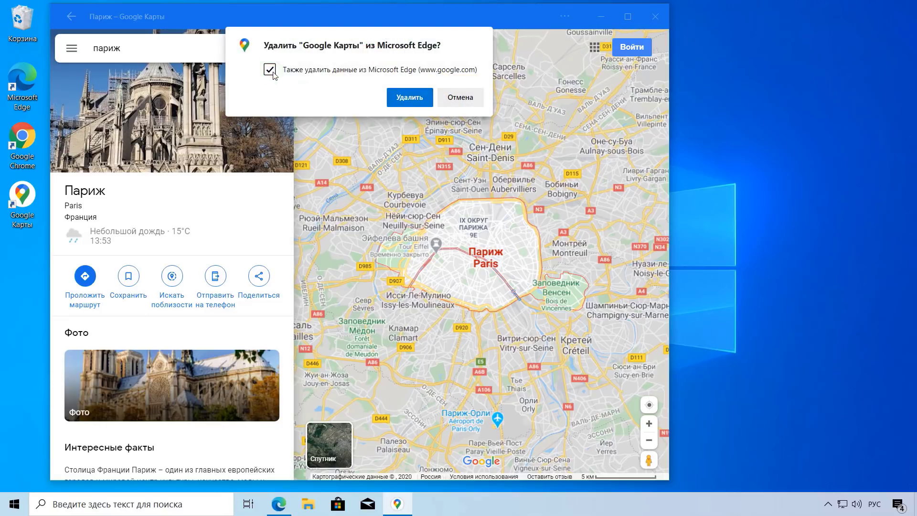
{"action": "left_click", "coordinate": [409, 101]}
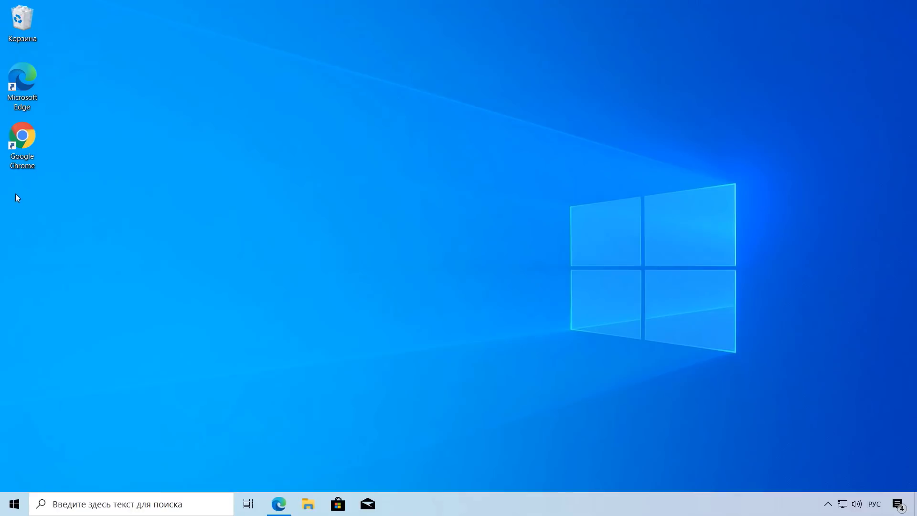
{"action": "left_click", "coordinate": [15, 504]}
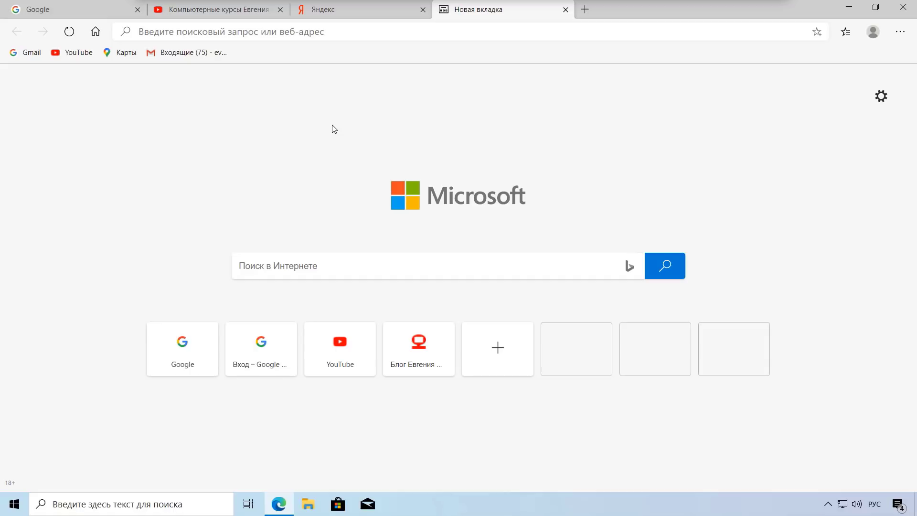
Step: Open Edge's Параметры at the Конфиденциальность и службы page
{"action": "left_click", "coordinate": [902, 32]}
{"action": "left_click", "coordinate": [778, 342]}
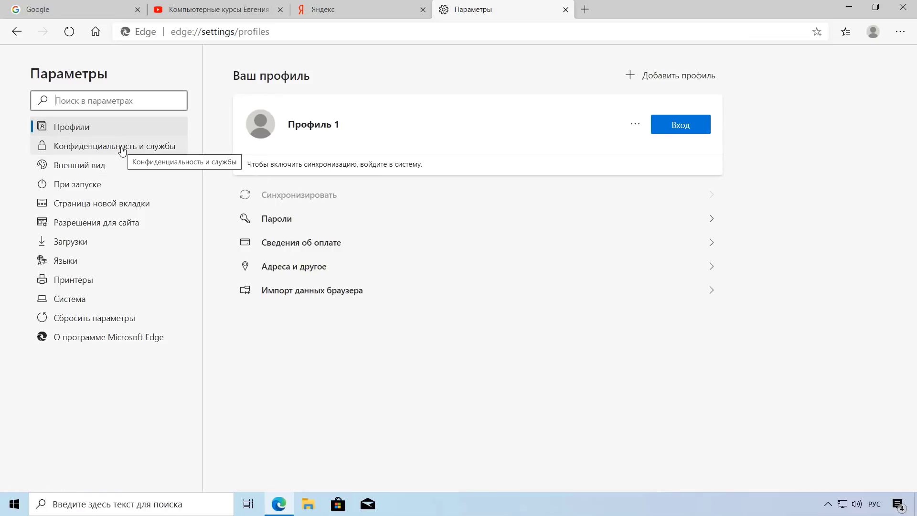
{"action": "left_click", "coordinate": [121, 149]}
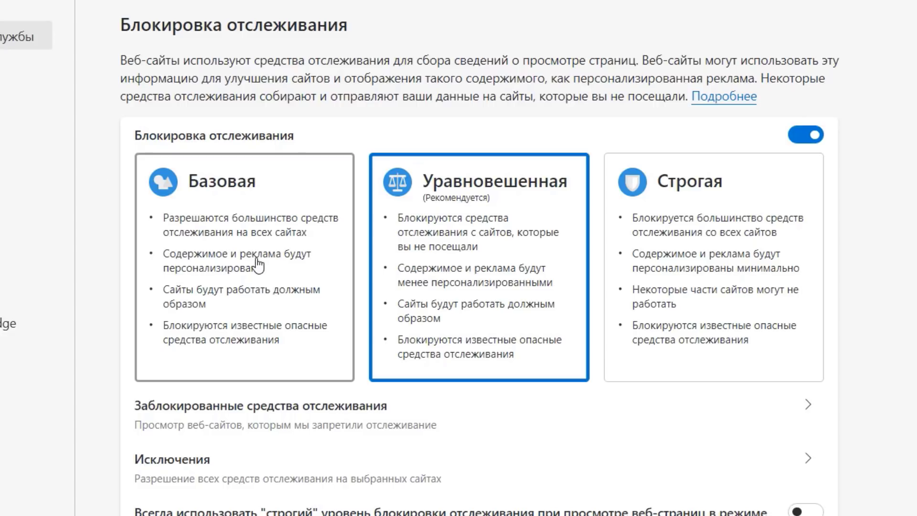
Step: Try Базовая and Строгая tracking prevention, then settle on Уравновешенная
{"action": "left_click", "coordinate": [264, 257]}
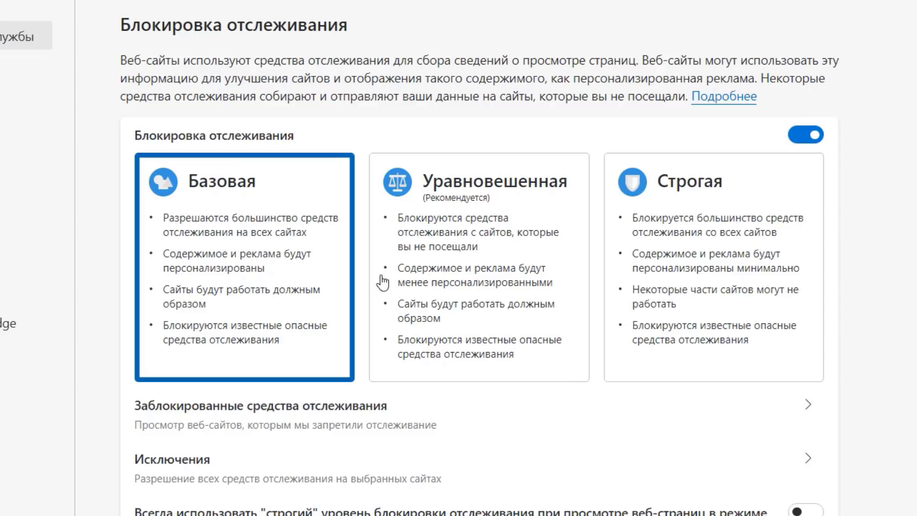
{"action": "left_click", "coordinate": [695, 296]}
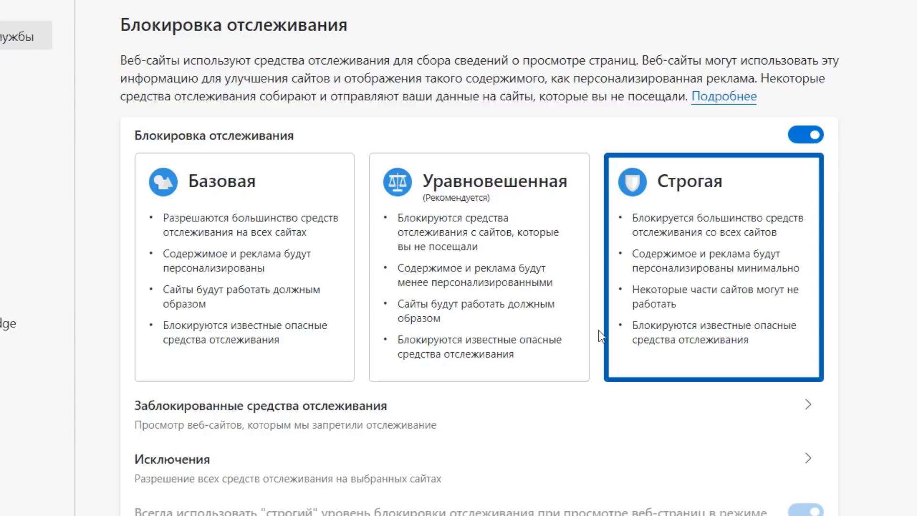
{"action": "left_click", "coordinate": [474, 289]}
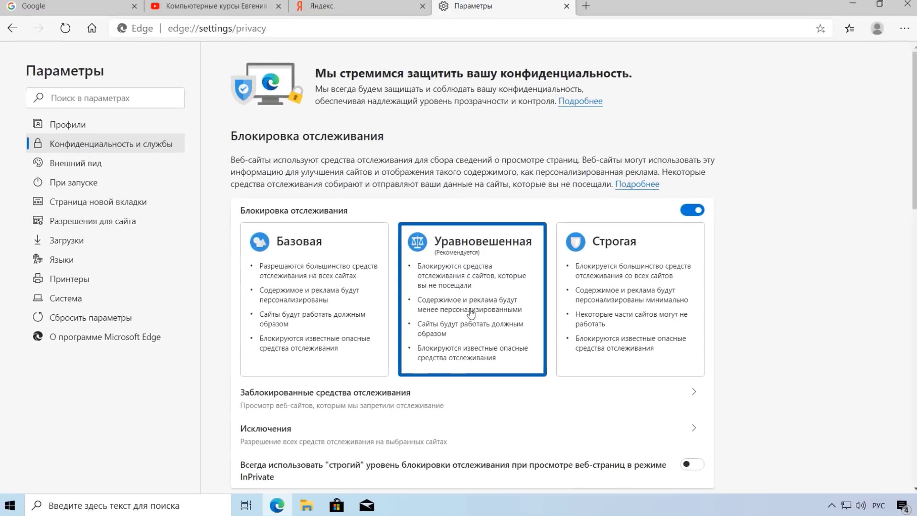
{"action": "left_click", "coordinate": [674, 397]}
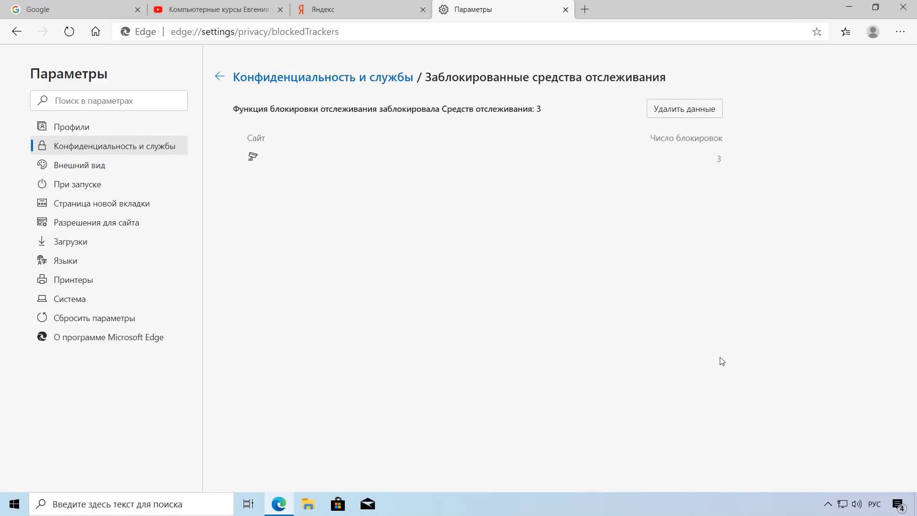
{"action": "left_click", "coordinate": [231, 86]}
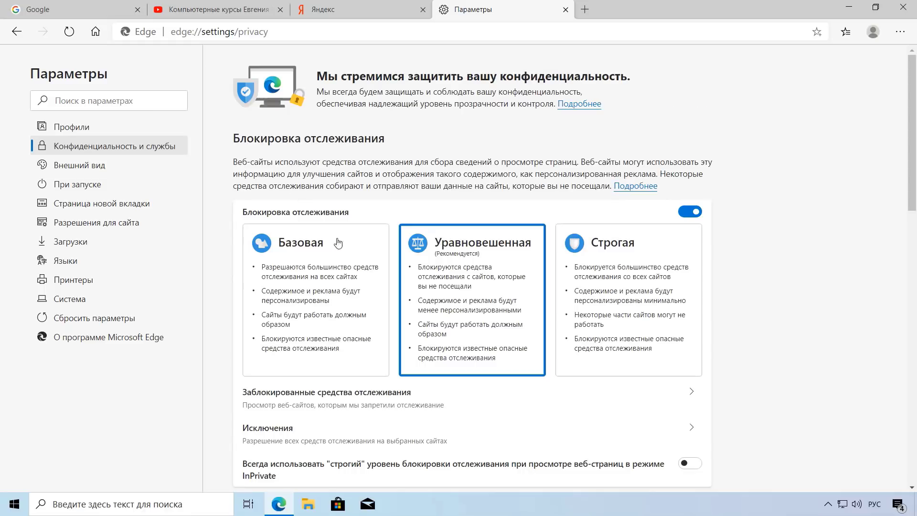
{"action": "left_click", "coordinate": [692, 428]}
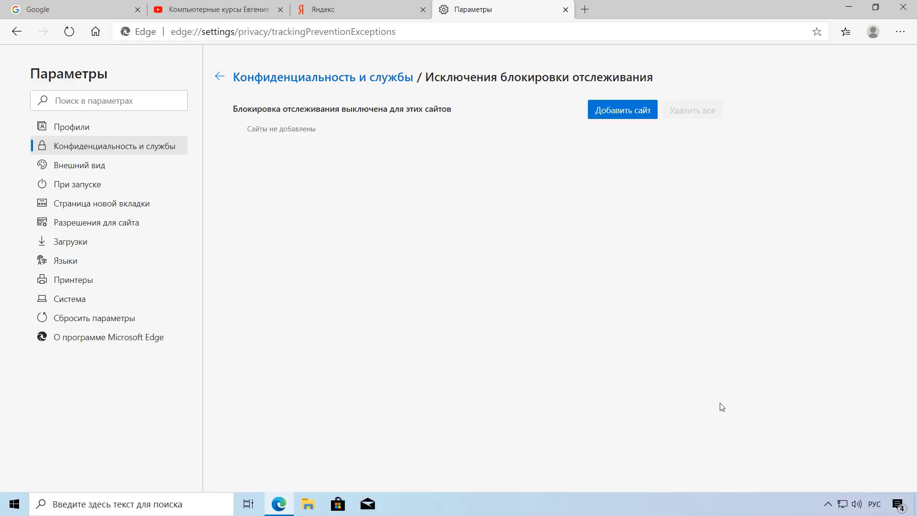
{"action": "left_click", "coordinate": [621, 112]}
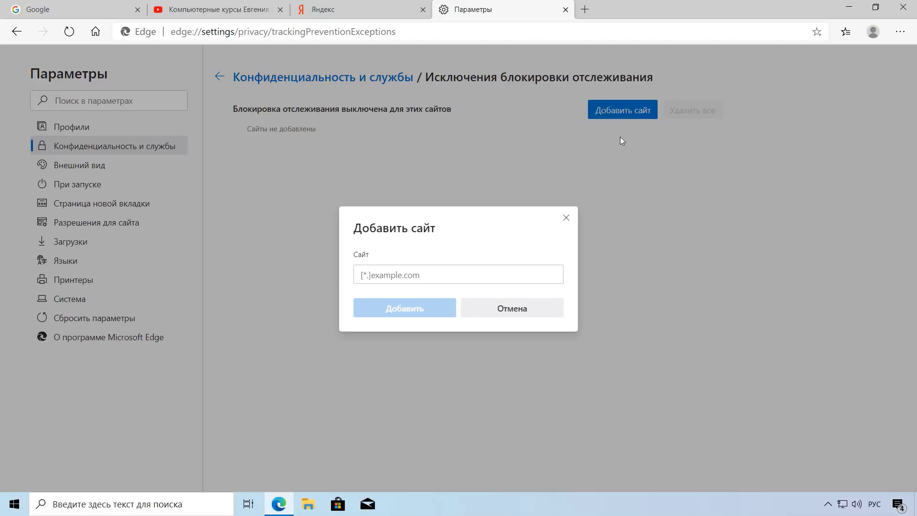
{"action": "left_click", "coordinate": [477, 278]}
{"action": "key", "text": "shift+alt"}
{"action": "type", "text": "g"}
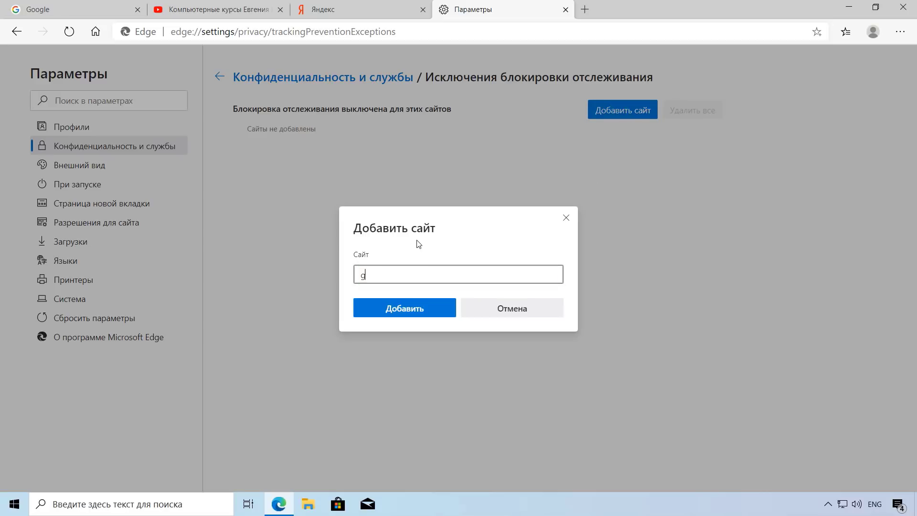
{"action": "type", "text": "oogle.com"}
{"action": "left_click", "coordinate": [402, 309]}
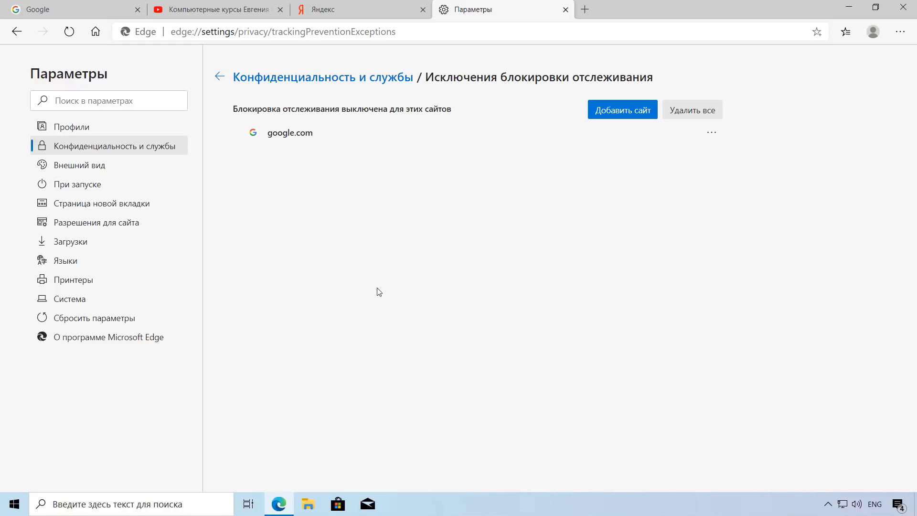
{"action": "left_click", "coordinate": [712, 137]}
{"action": "left_click", "coordinate": [764, 152]}
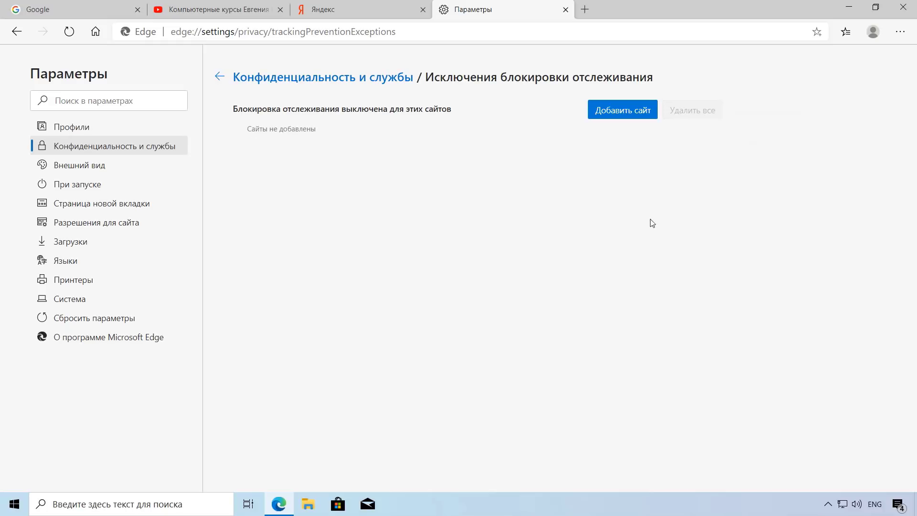
{"action": "left_click", "coordinate": [219, 77]}
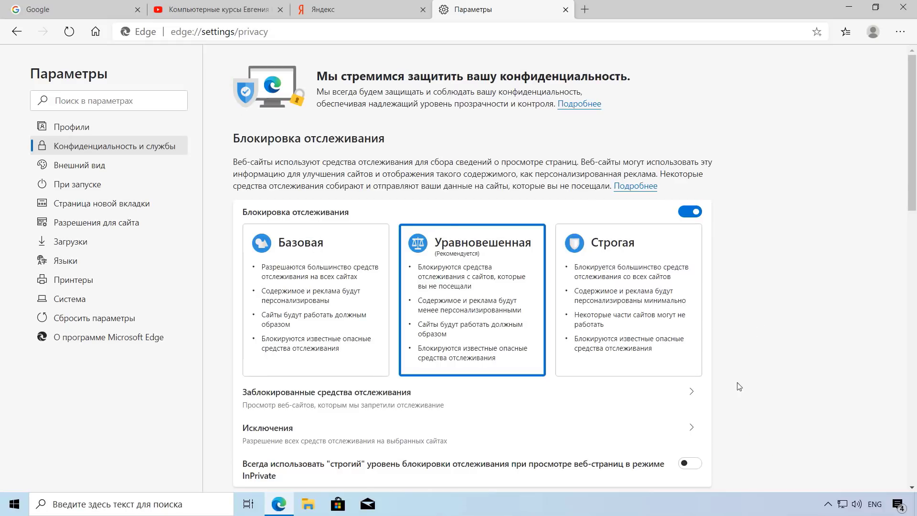
Step: Always use Строгая in InPrivate, test an InPrivate window, and toggle tracking prevention off and on
{"action": "left_click", "coordinate": [694, 464]}
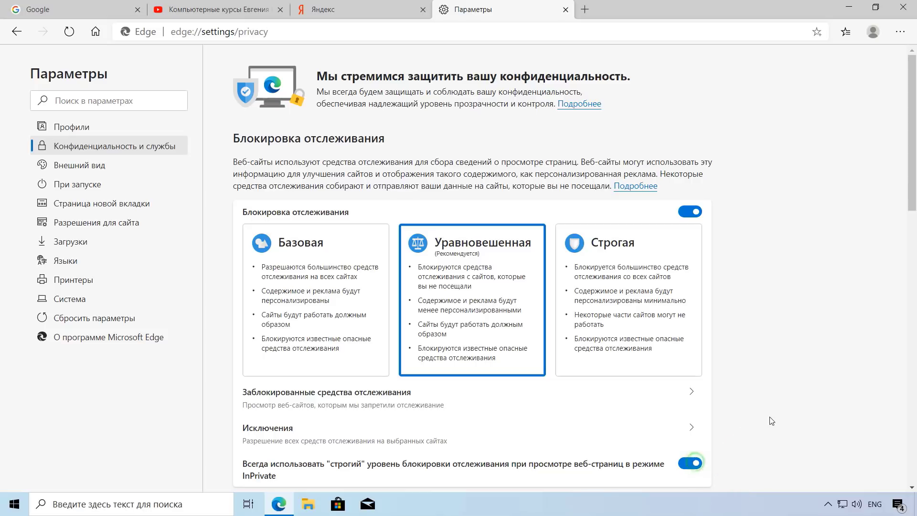
{"action": "left_click", "coordinate": [900, 32]}
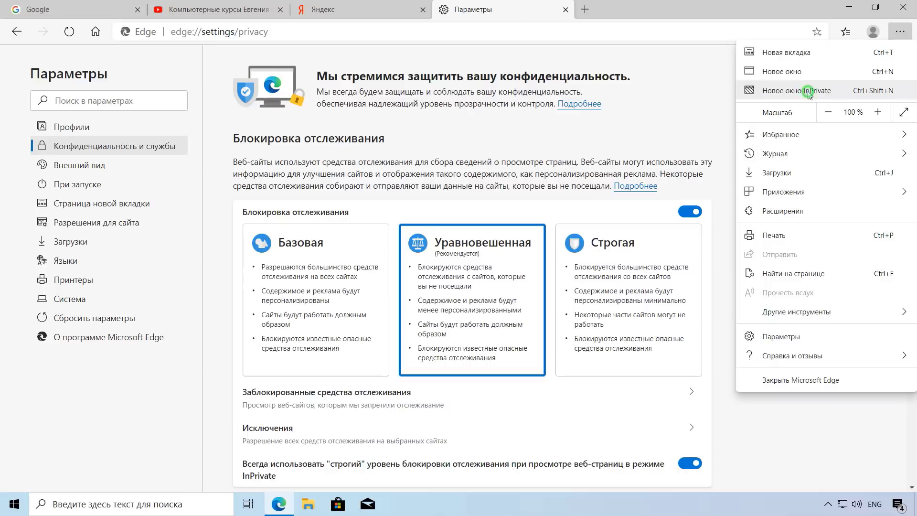
{"action": "left_click", "coordinate": [808, 91]}
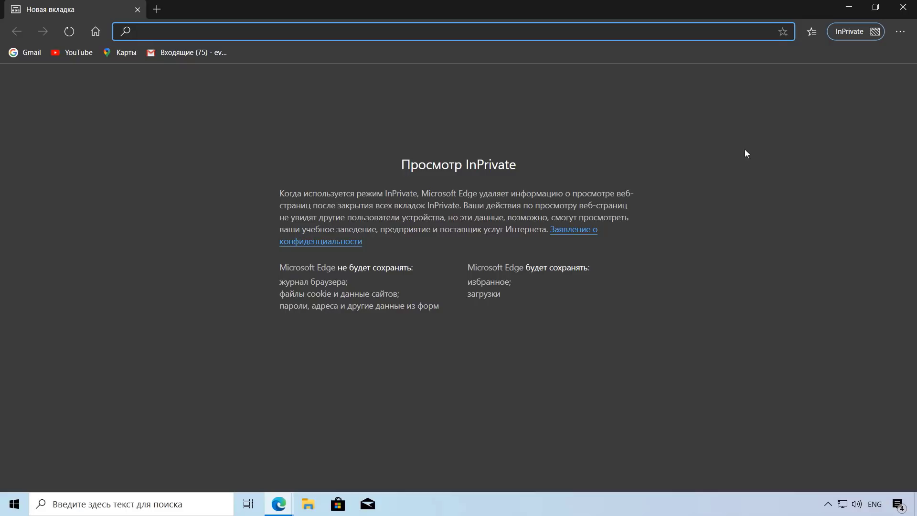
{"action": "left_click", "coordinate": [137, 9]}
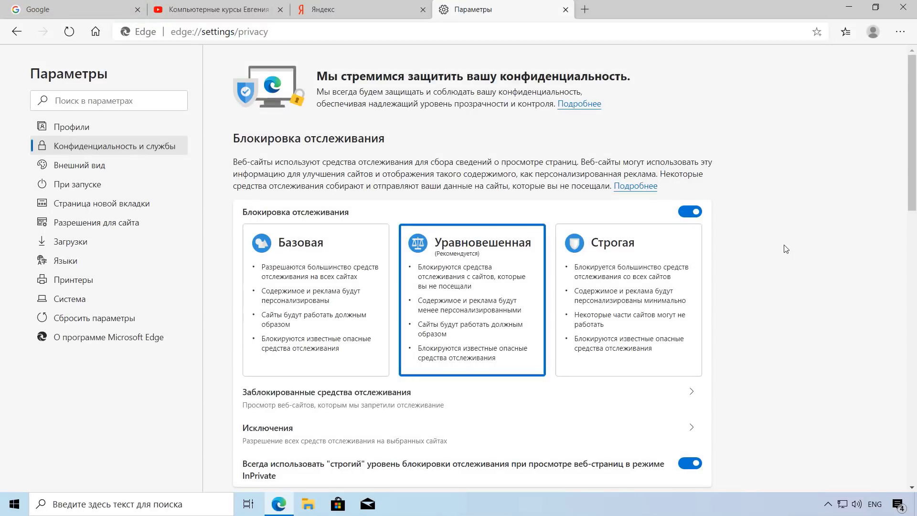
{"action": "left_click", "coordinate": [687, 214]}
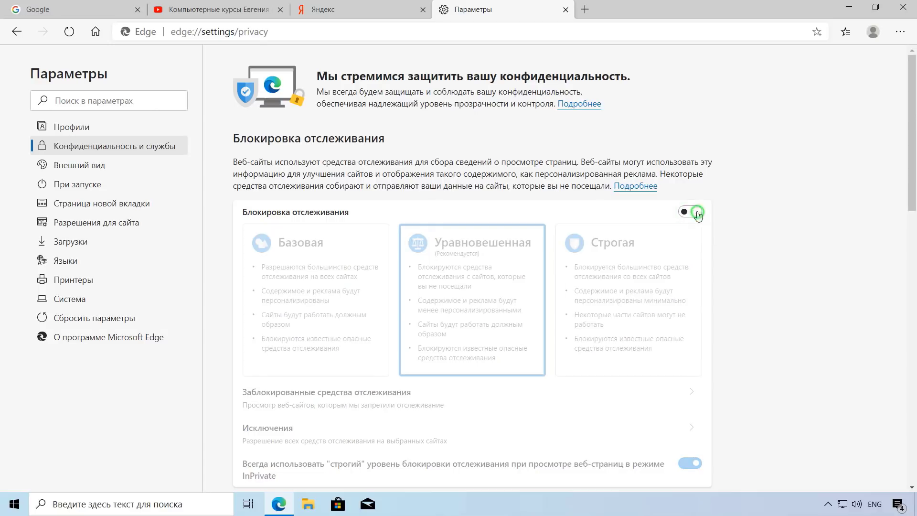
{"action": "left_click", "coordinate": [697, 214]}
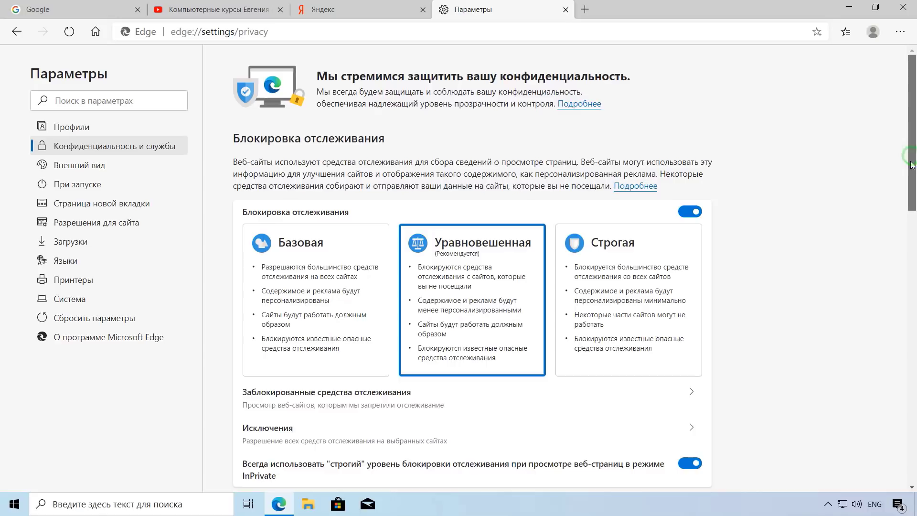
Step: Leave Не отслеживать off and stop sites checking for saved payment methods
{"action": "left_click_drag", "start_coordinate": [912, 165], "coordinate": [906, 312]}
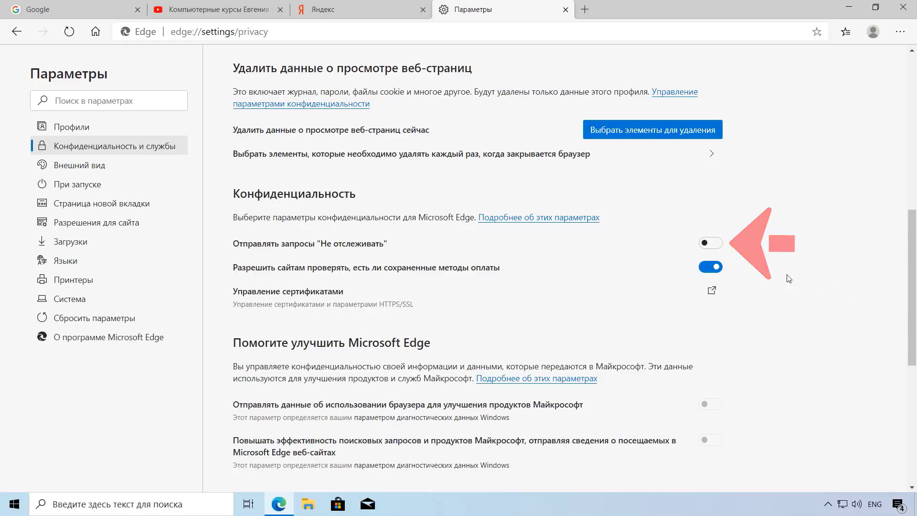
{"action": "left_click", "coordinate": [714, 243]}
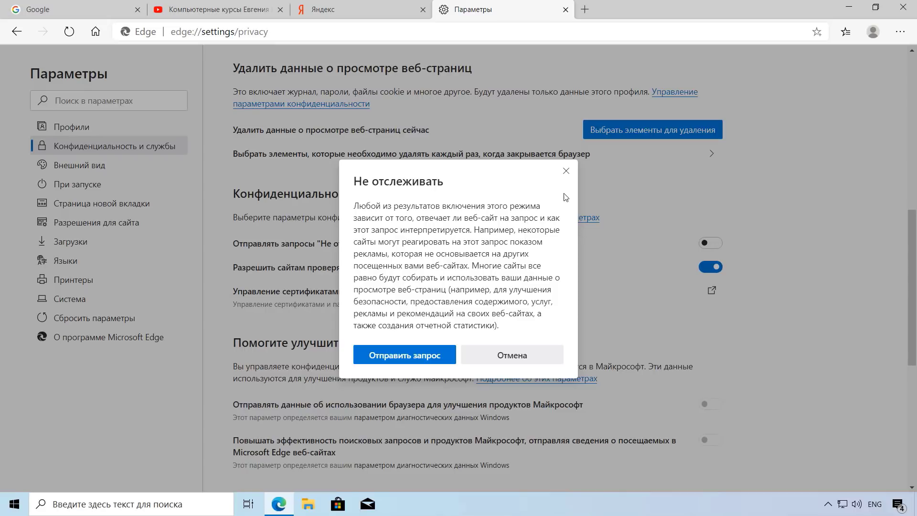
{"action": "left_click", "coordinate": [566, 172]}
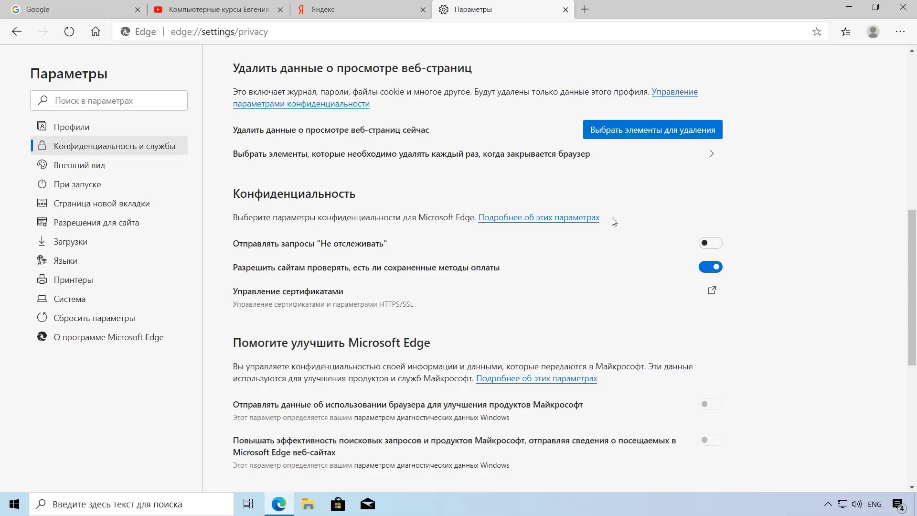
{"action": "left_click", "coordinate": [709, 270]}
{"action": "left_click_drag", "start_coordinate": [912, 275], "coordinate": [915, 374]}
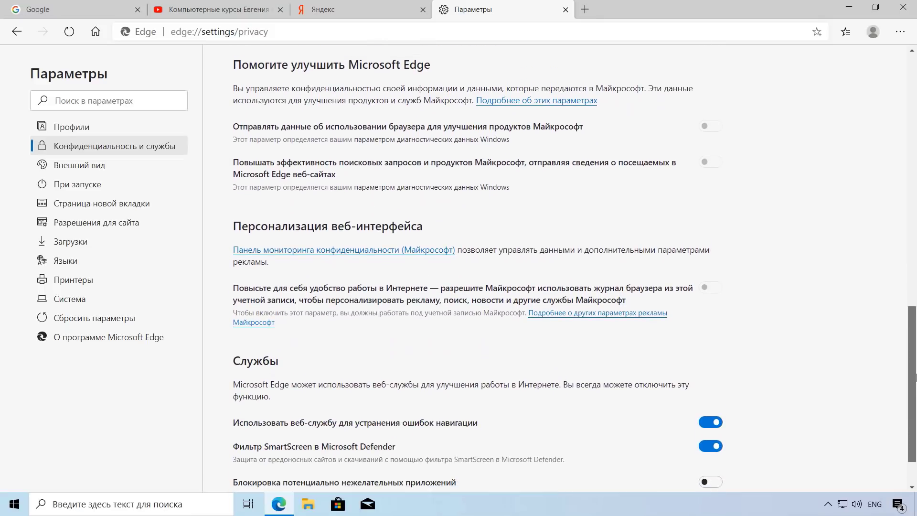
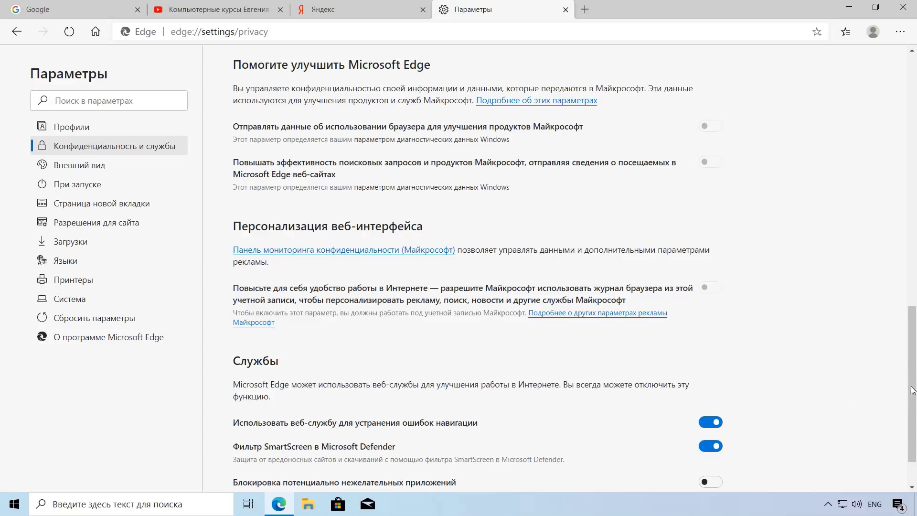
Step: Switch the SmartScreen filter off and then back on
{"action": "scroll", "coordinate": [914, 388], "scroll_direction": "down", "scroll_amount": 1}
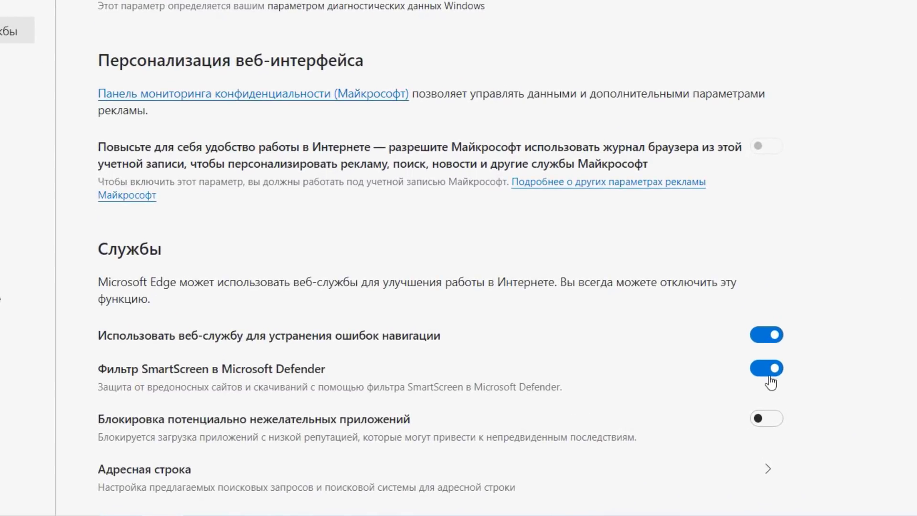
{"action": "left_click", "coordinate": [766, 373]}
{"action": "left_click", "coordinate": [773, 370]}
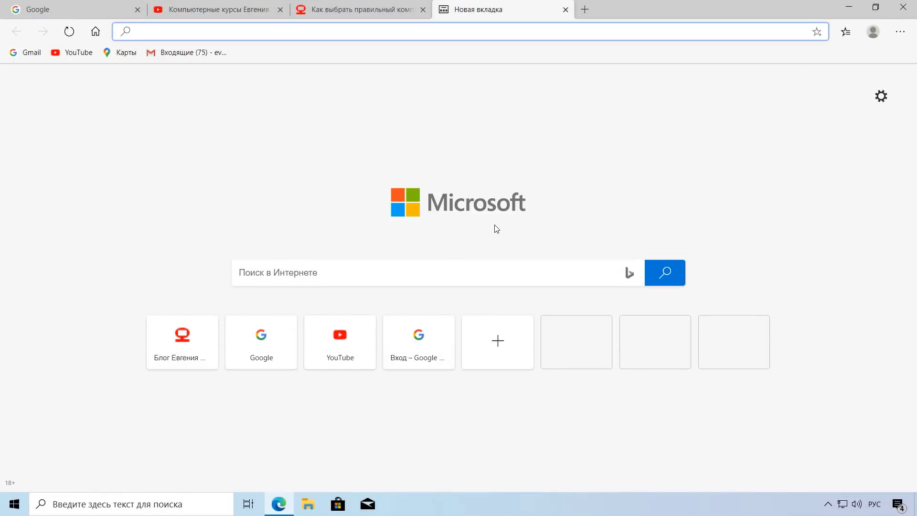
Step: Open the Загрузки settings page and start changing the download location
{"action": "left_click", "coordinate": [900, 32]}
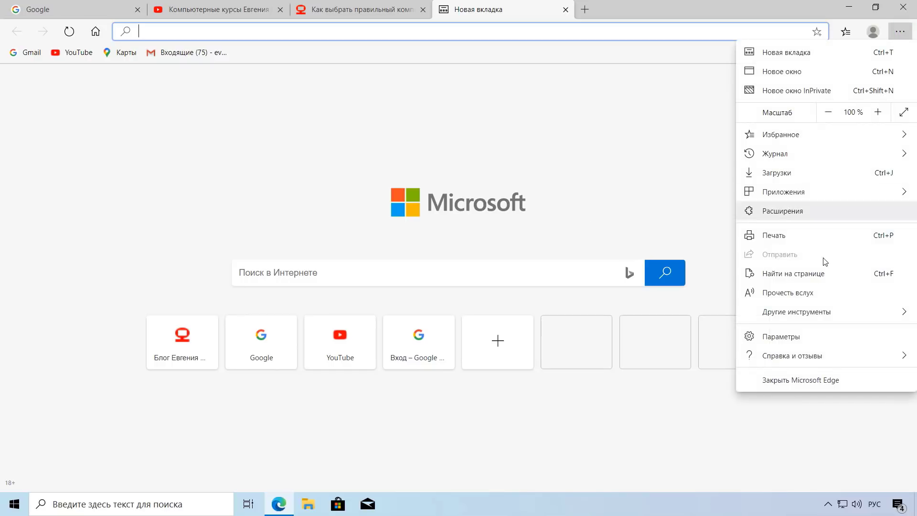
{"action": "left_click", "coordinate": [791, 343]}
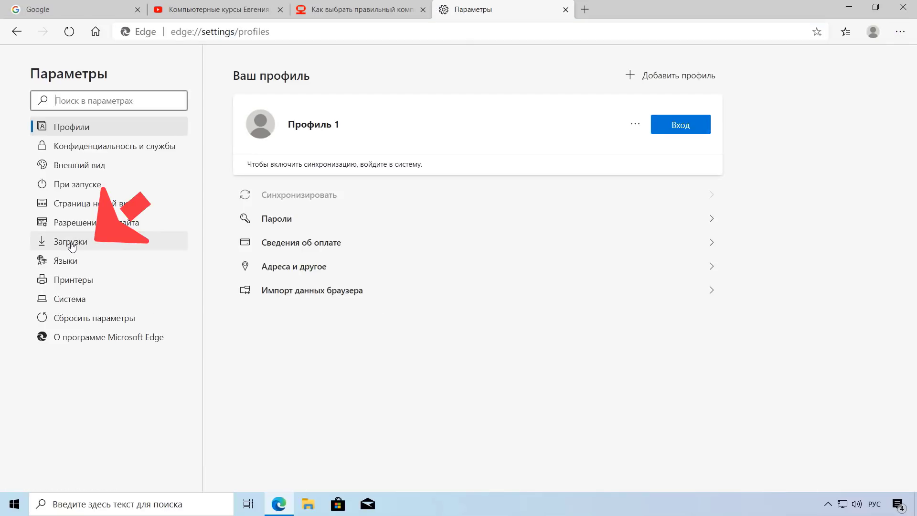
{"action": "left_click", "coordinate": [71, 242]}
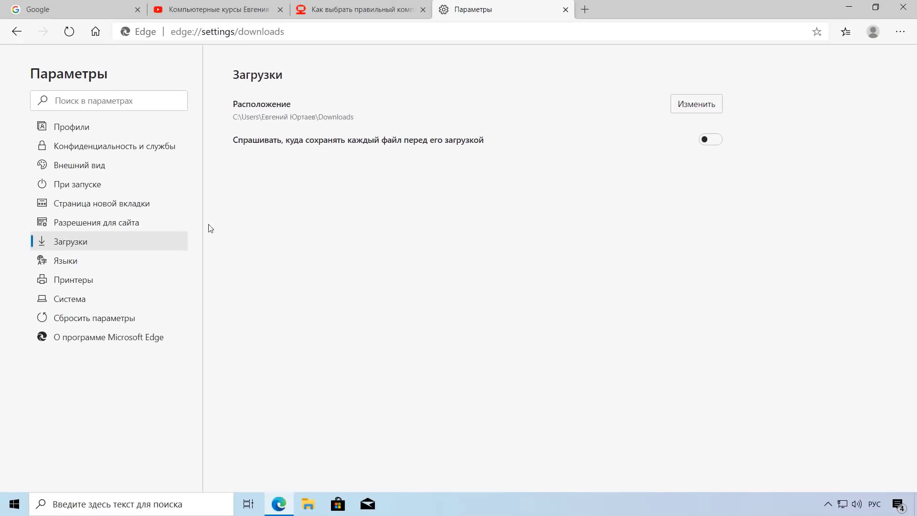
{"action": "left_click", "coordinate": [693, 108]}
Step: Create a Загрузки folder on Новый том (E:) and select it as the download location
{"action": "left_click_drag", "start_coordinate": [220, 11], "coordinate": [260, 27]}
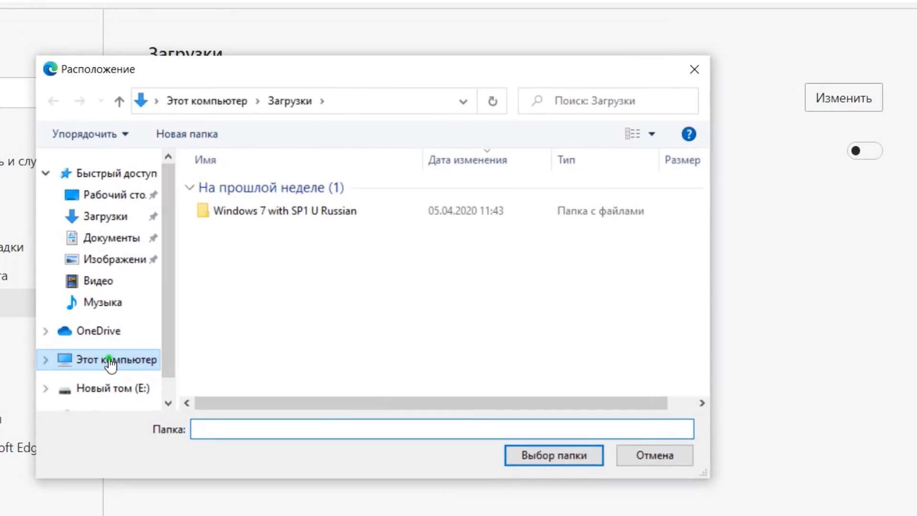
{"action": "left_click", "coordinate": [114, 361]}
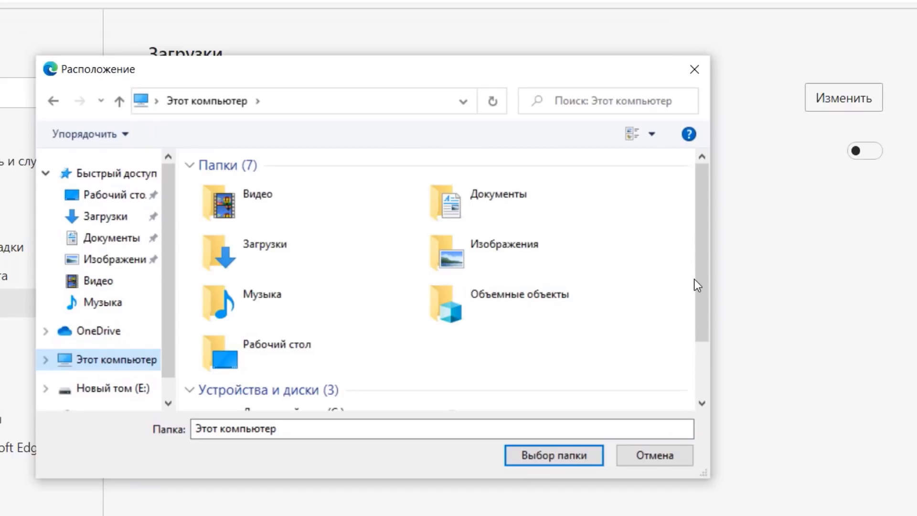
{"action": "left_click_drag", "start_coordinate": [695, 279], "coordinate": [697, 364]}
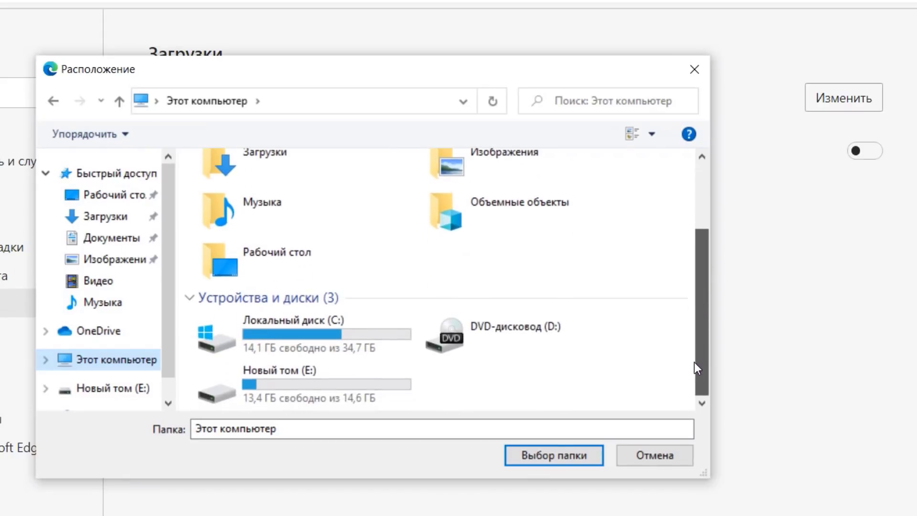
{"action": "double_click", "coordinate": [265, 381]}
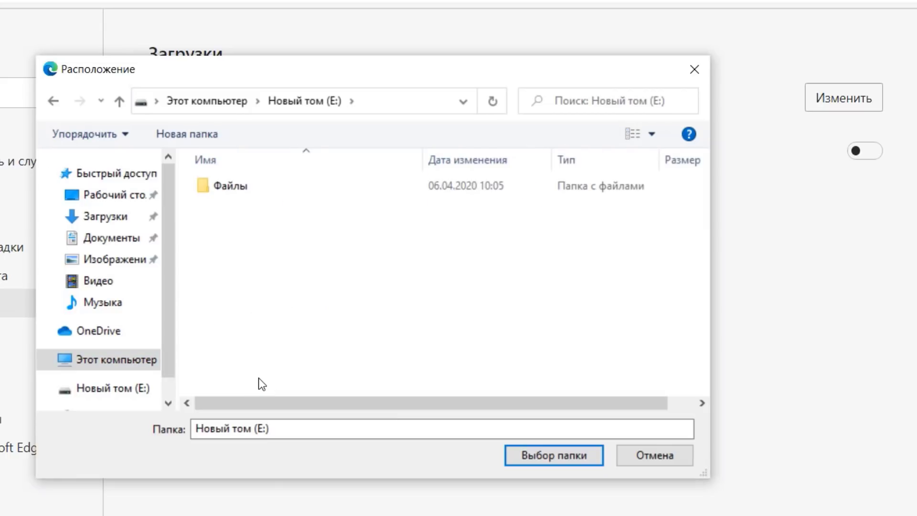
{"action": "left_click", "coordinate": [203, 133]}
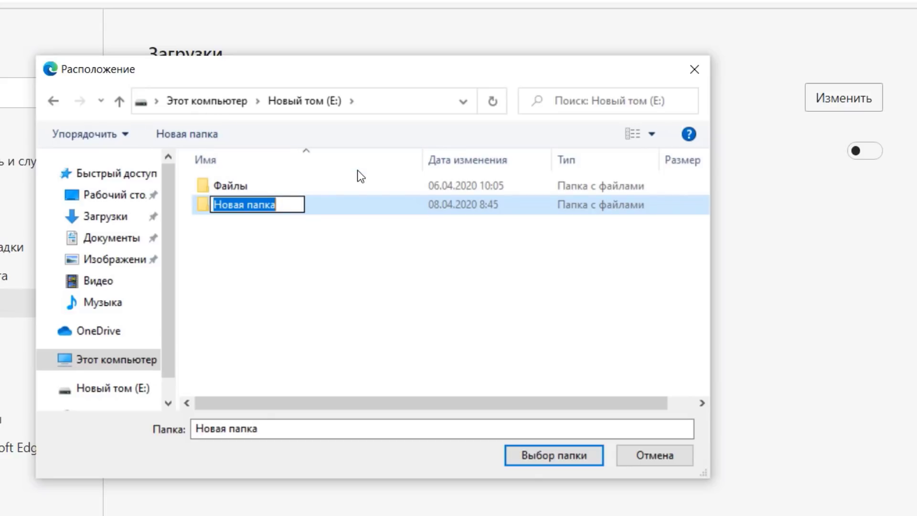
{"action": "type", "text": "Загр"}
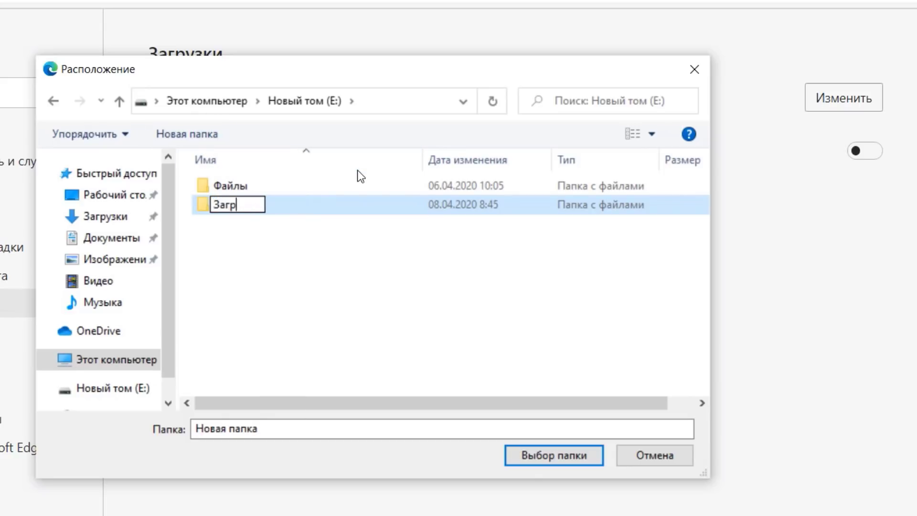
{"action": "type", "text": "узки"}
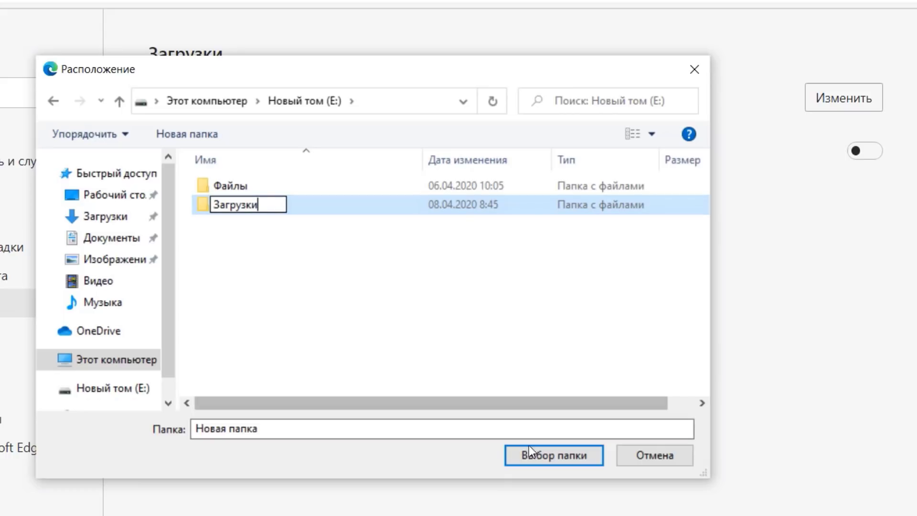
{"action": "left_click", "coordinate": [543, 458]}
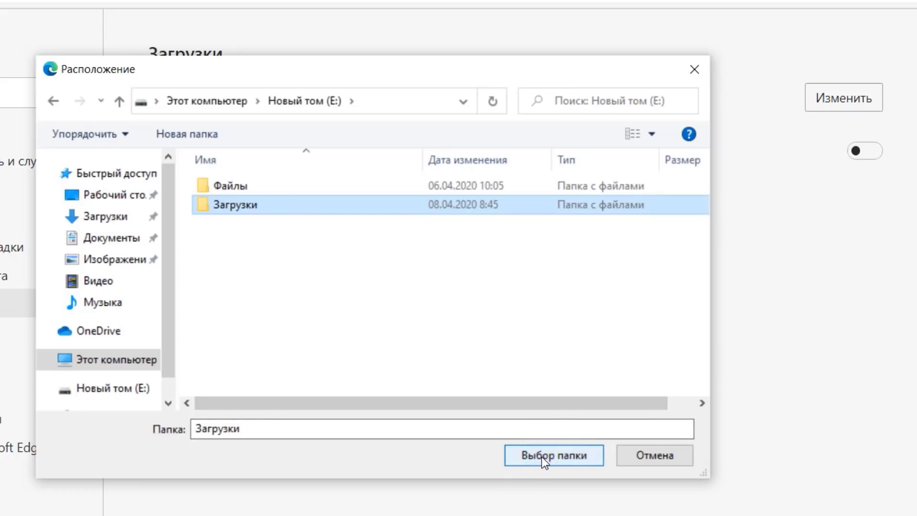
{"action": "left_click", "coordinate": [541, 457]}
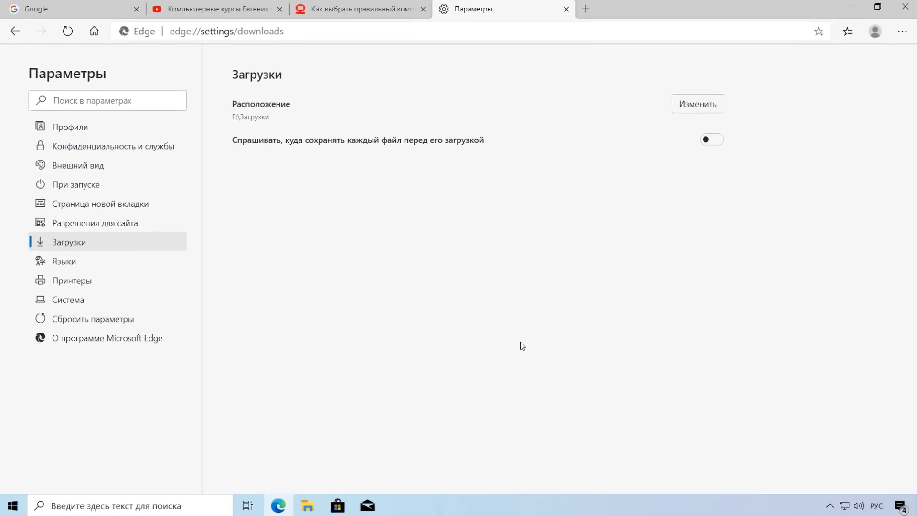
Step: Download the instruction zip from the blog article
{"action": "left_click", "coordinate": [360, 15]}
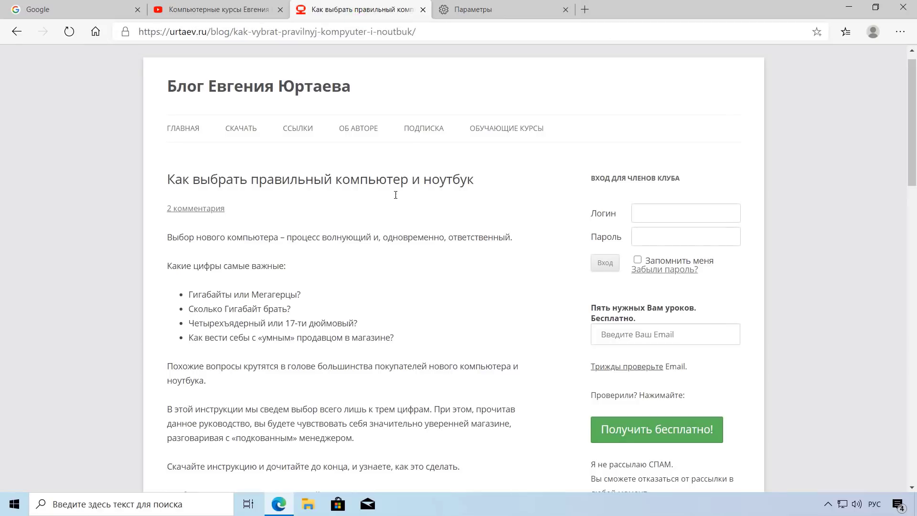
{"action": "scroll", "coordinate": [396, 194], "scroll_direction": "down", "scroll_amount": 5}
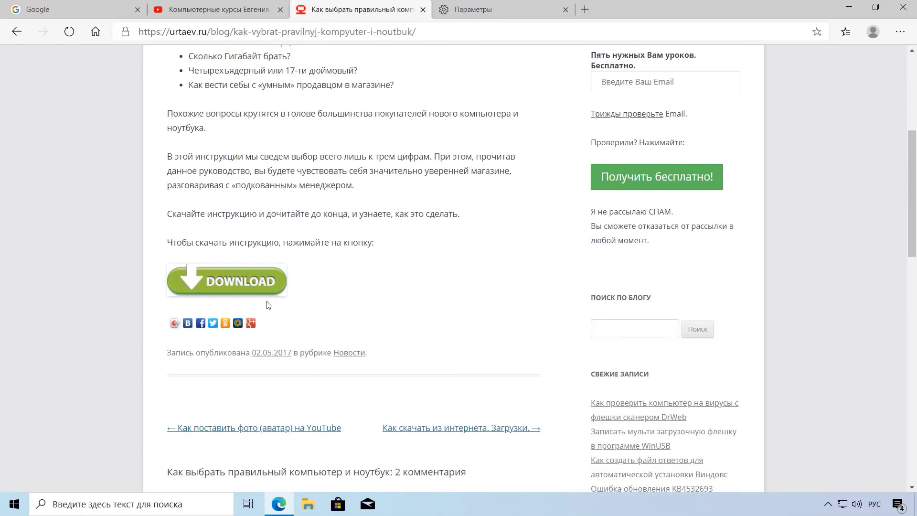
{"action": "left_click", "coordinate": [229, 287]}
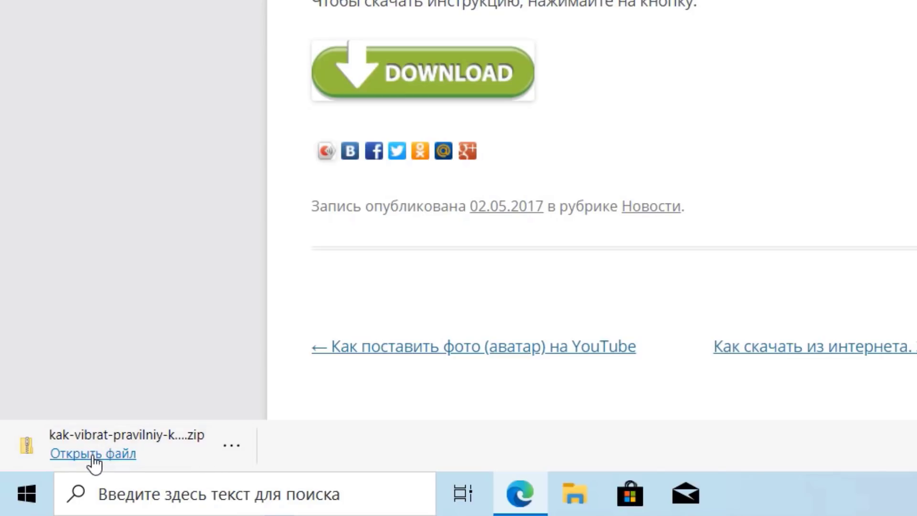
Step: Confirm the zip is in E:\Загрузки, then return to the settings tab
{"action": "left_click", "coordinate": [231, 445]}
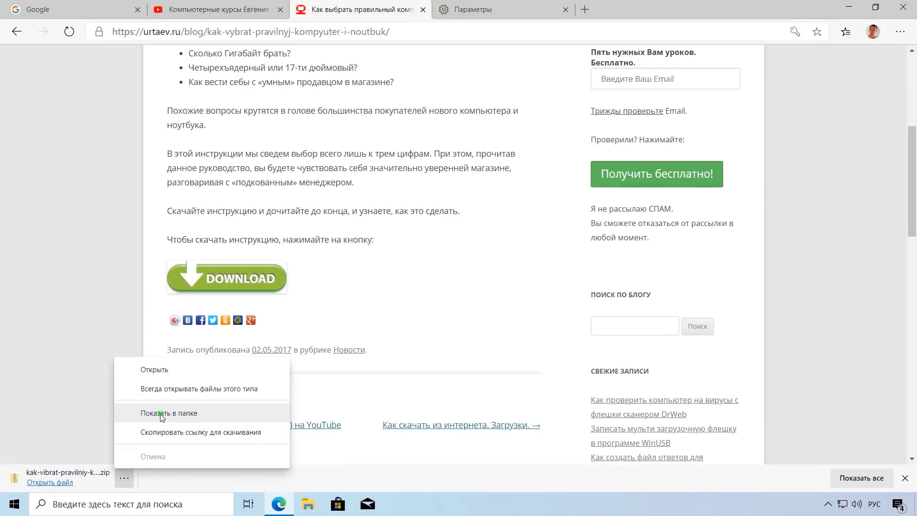
{"action": "left_click", "coordinate": [299, 325]}
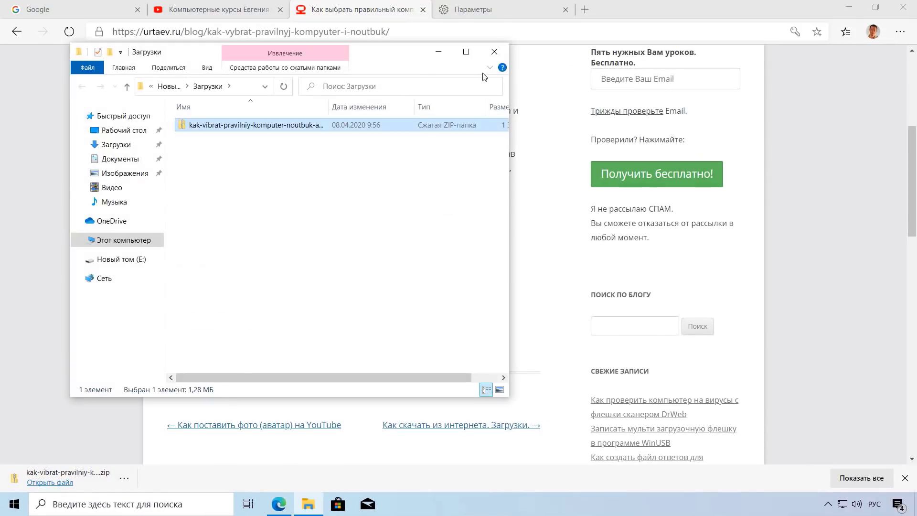
{"action": "left_click", "coordinate": [494, 52]}
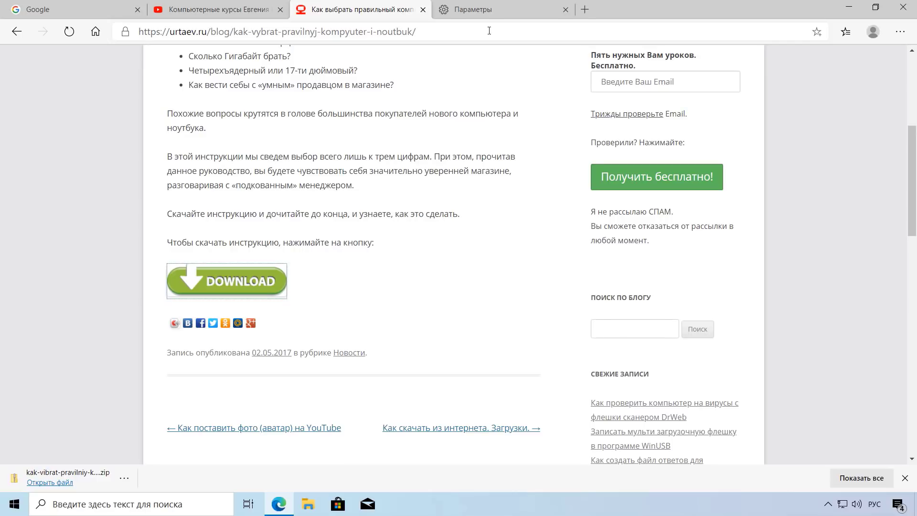
{"action": "left_click", "coordinate": [492, 16]}
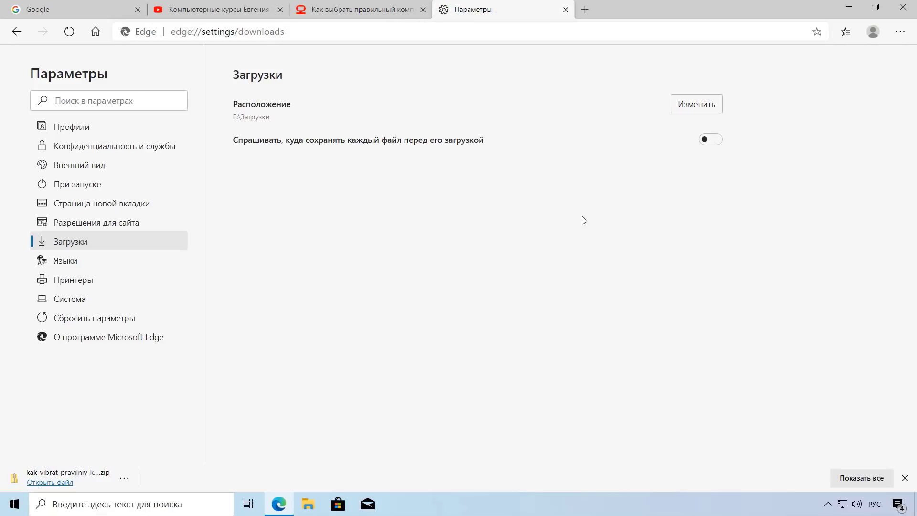
Step: Turn on asking where to save each file and save the zip to Рабочий стол
{"action": "left_click", "coordinate": [714, 141]}
{"action": "left_click", "coordinate": [351, 15]}
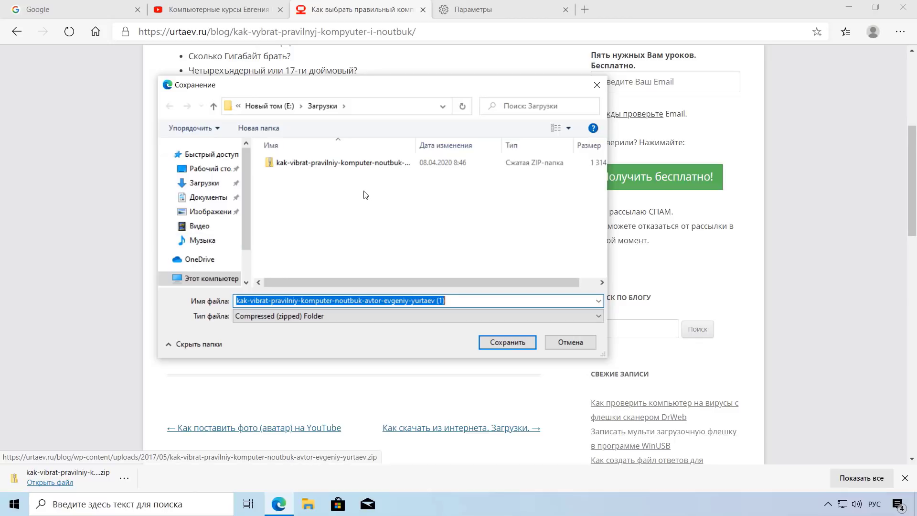
{"action": "left_click", "coordinate": [217, 171]}
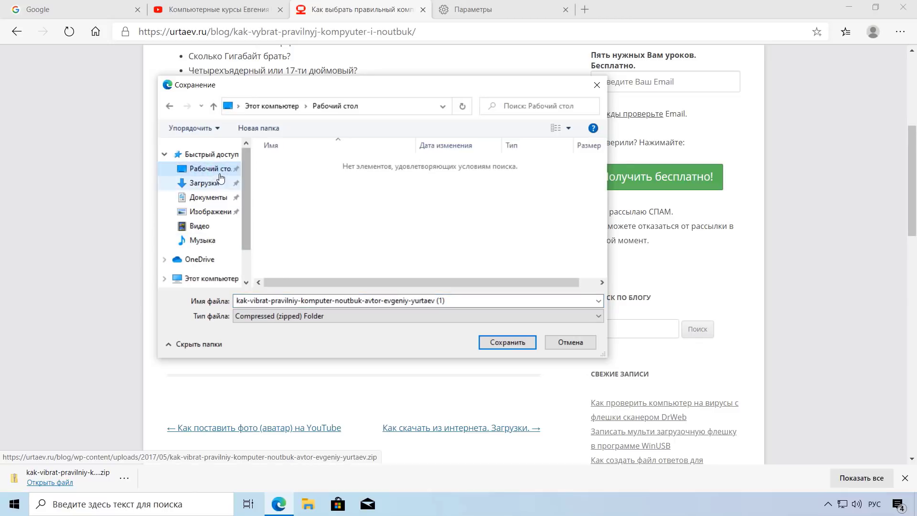
{"action": "left_click", "coordinate": [508, 342]}
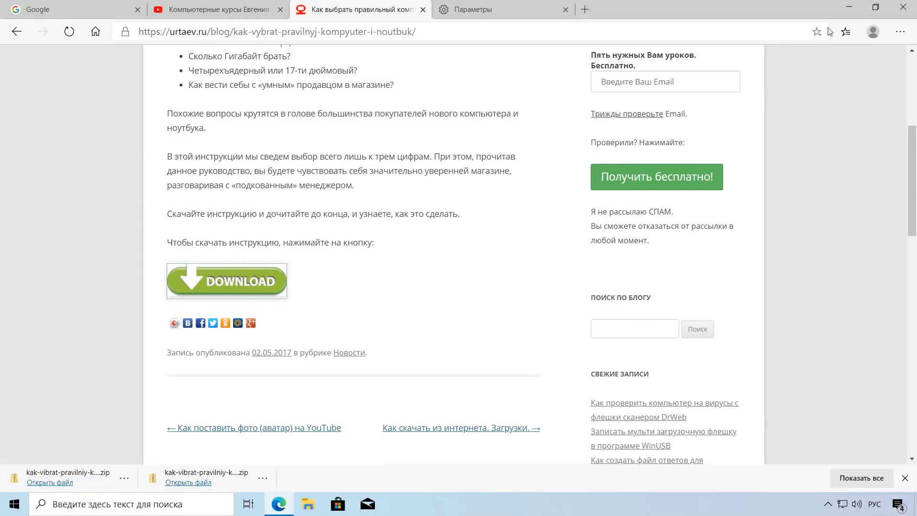
Step: Minimize Edge, select the desktop zip, and open E:\Загрузки in File Explorer
{"action": "left_click", "coordinate": [845, 9]}
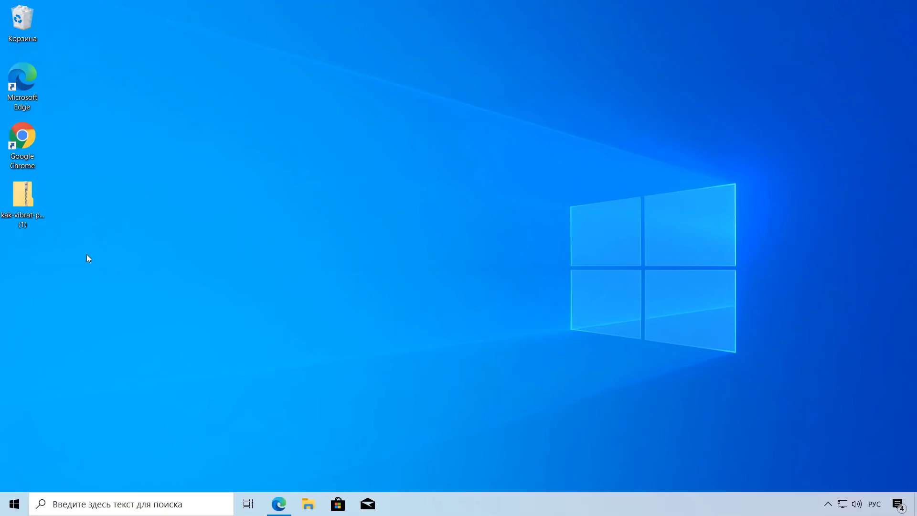
{"action": "left_click", "coordinate": [27, 200]}
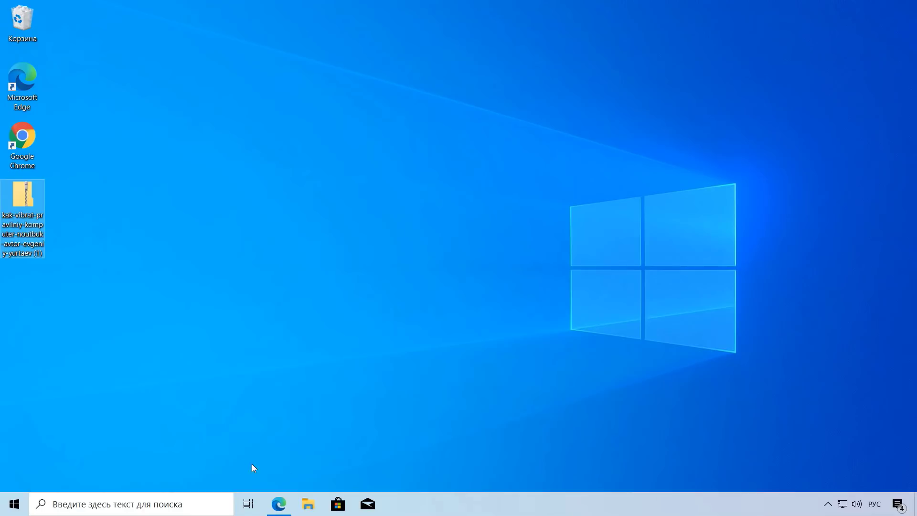
{"action": "left_click", "coordinate": [309, 502]}
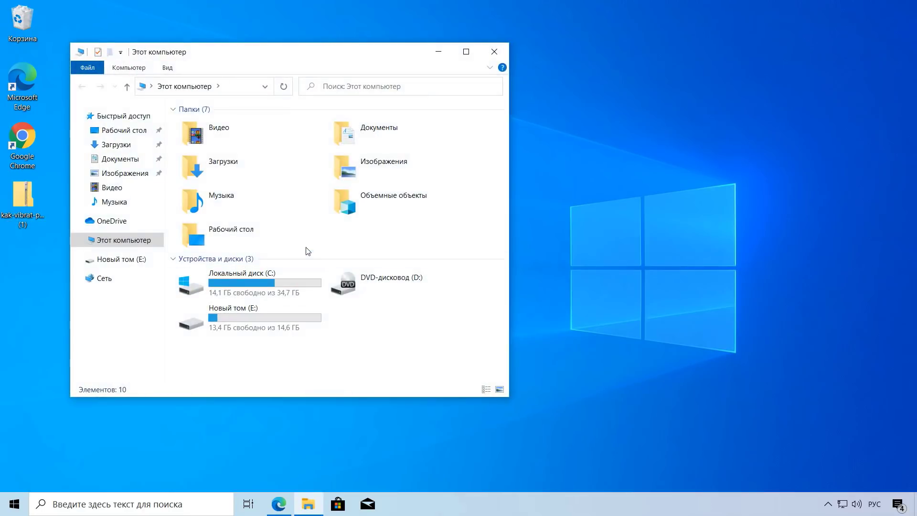
{"action": "double_click", "coordinate": [256, 321]}
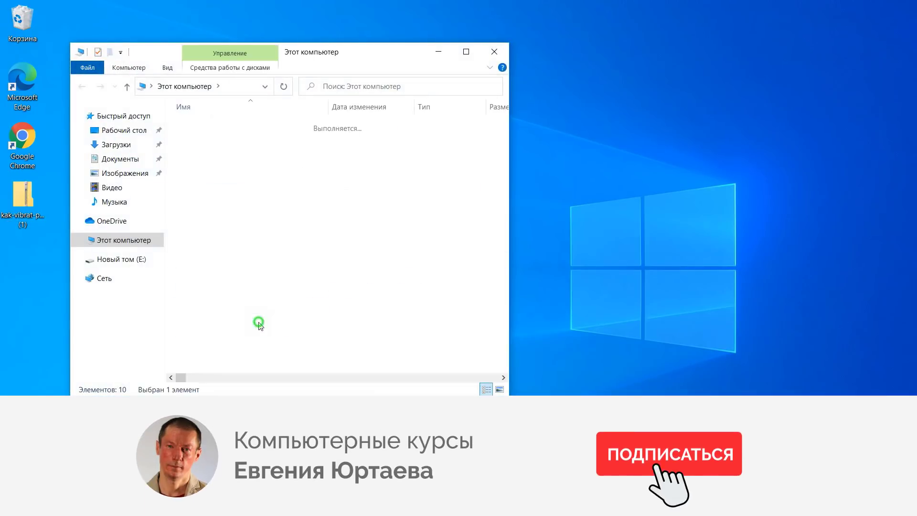
{"action": "double_click", "coordinate": [213, 125]}
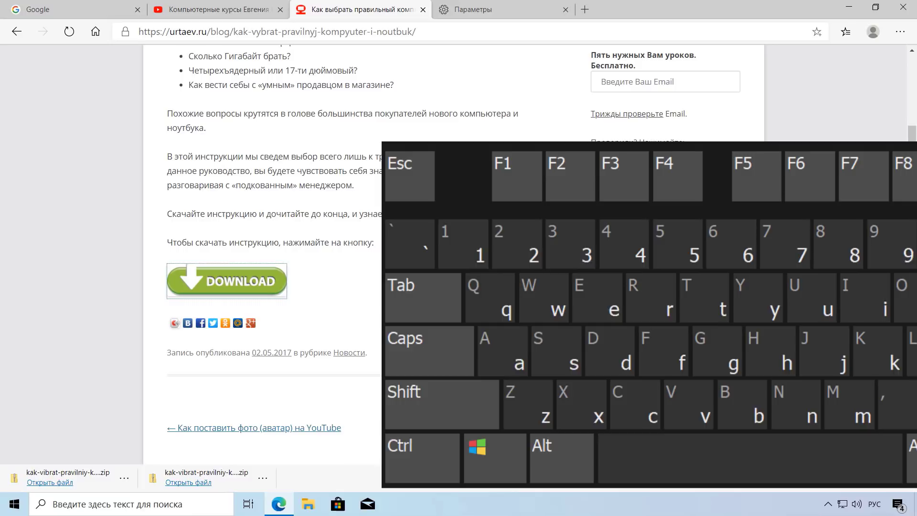
Step: Filter downloads by PDF, documents, applications, images and compressed files, then back to all files
{"action": "key", "text": "ctrl+j"}
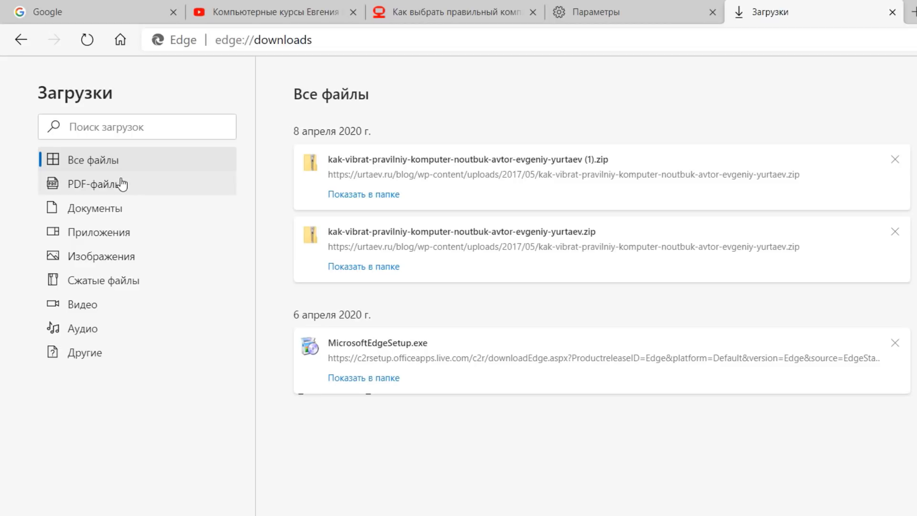
{"action": "left_click", "coordinate": [120, 191]}
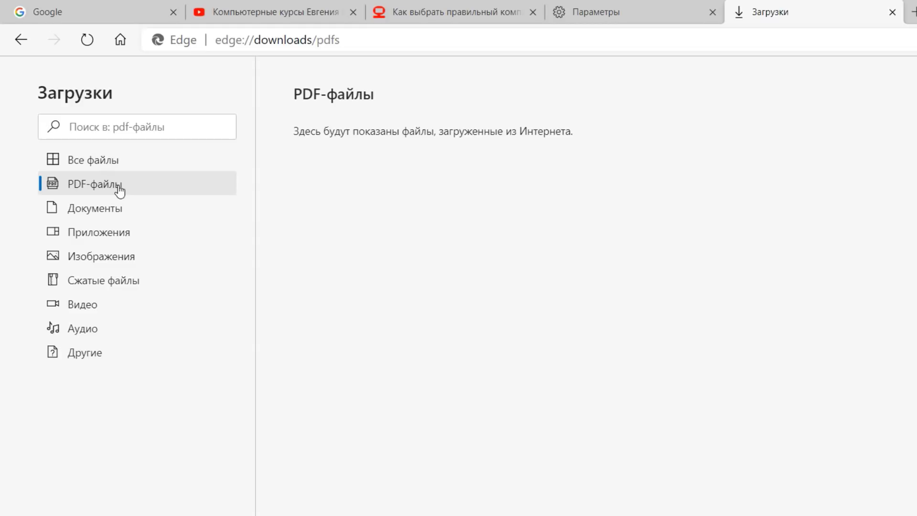
{"action": "left_click", "coordinate": [107, 208]}
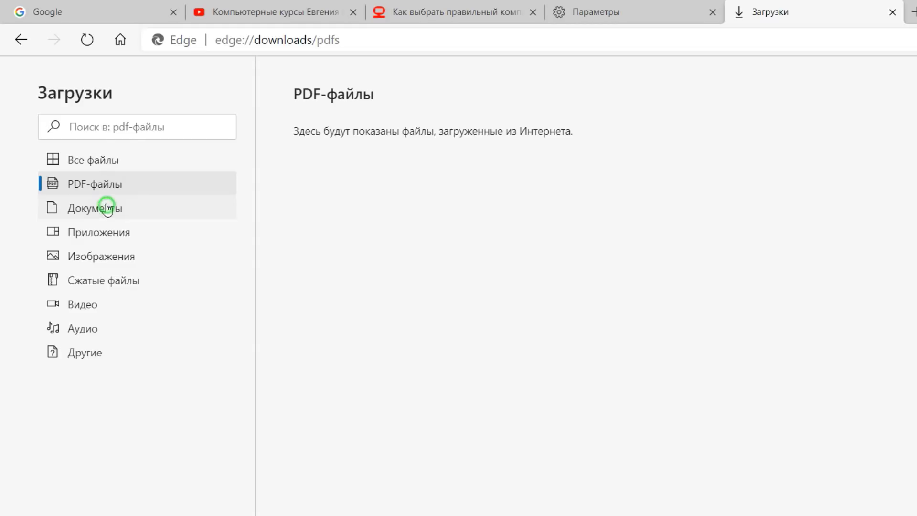
{"action": "left_click", "coordinate": [107, 231]}
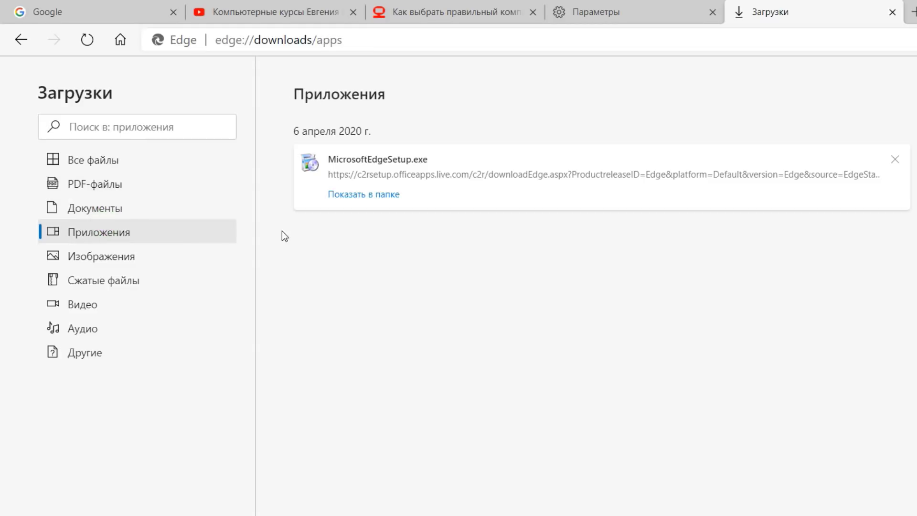
{"action": "left_click", "coordinate": [110, 265]}
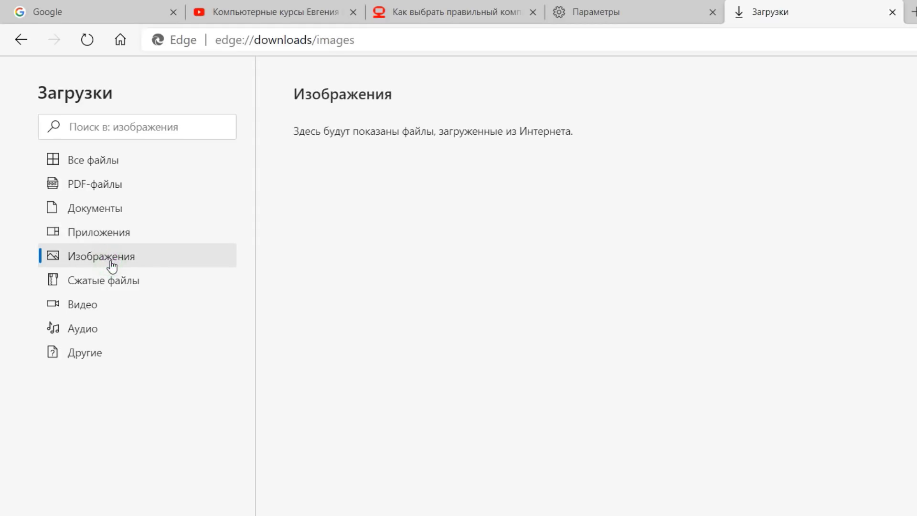
{"action": "left_click", "coordinate": [115, 282]}
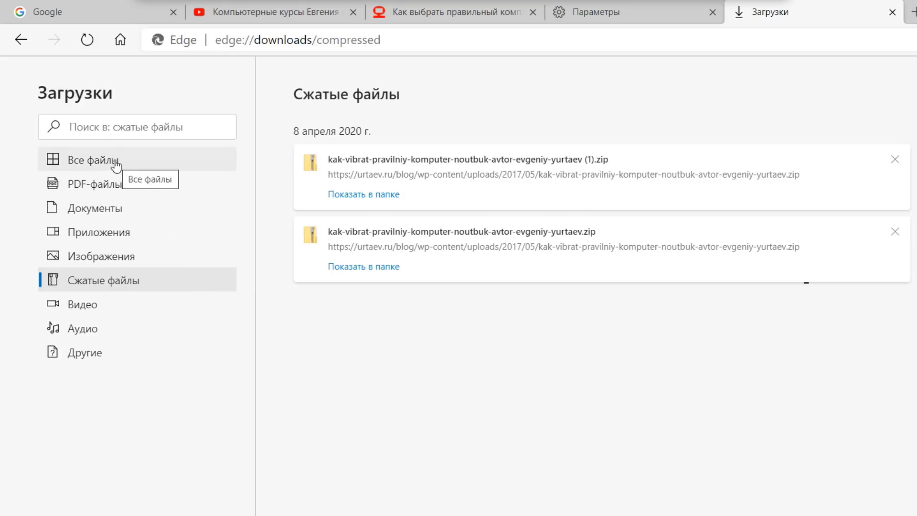
{"action": "left_click", "coordinate": [116, 162]}
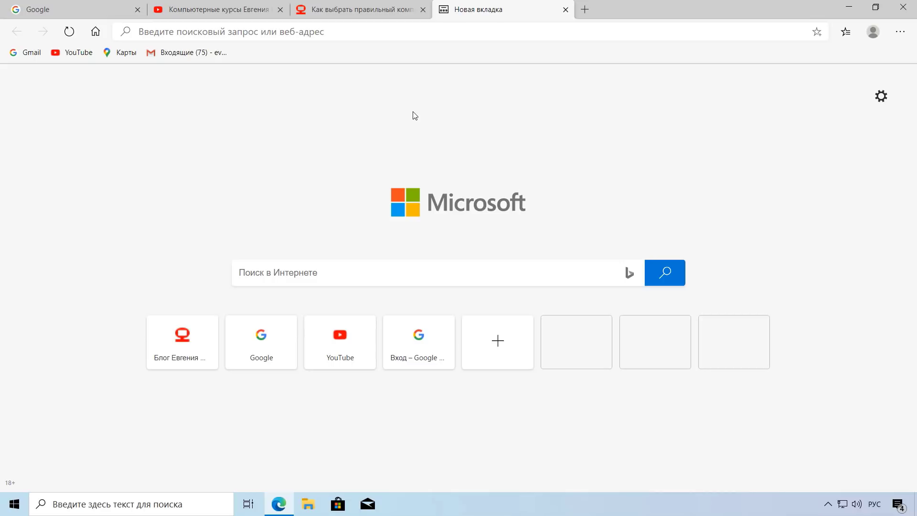
Step: Go to Конфиденциальность и службы settings and choose items to delete
{"action": "left_click", "coordinate": [901, 32]}
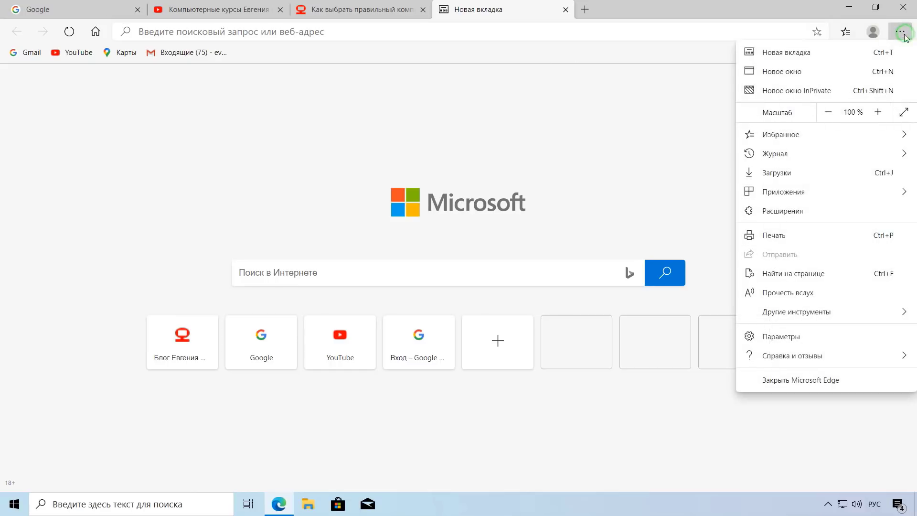
{"action": "left_click", "coordinate": [881, 336]}
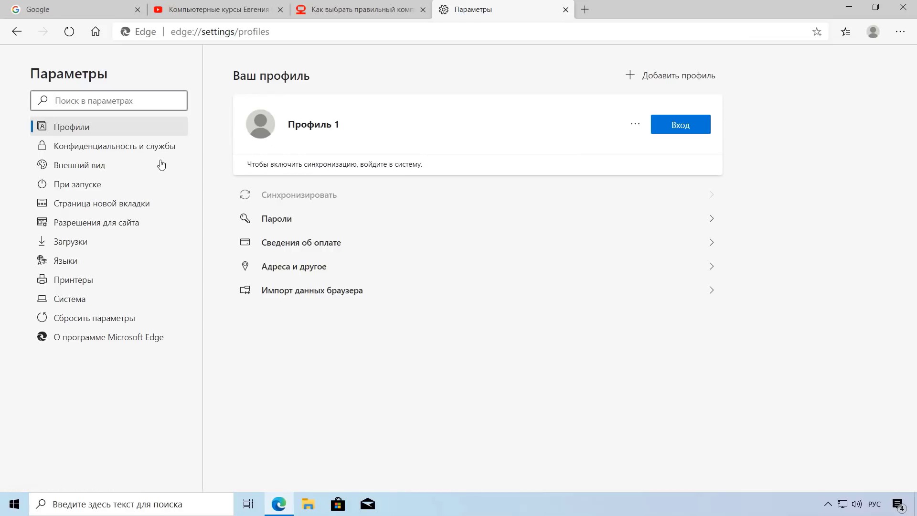
{"action": "left_click", "coordinate": [154, 147]}
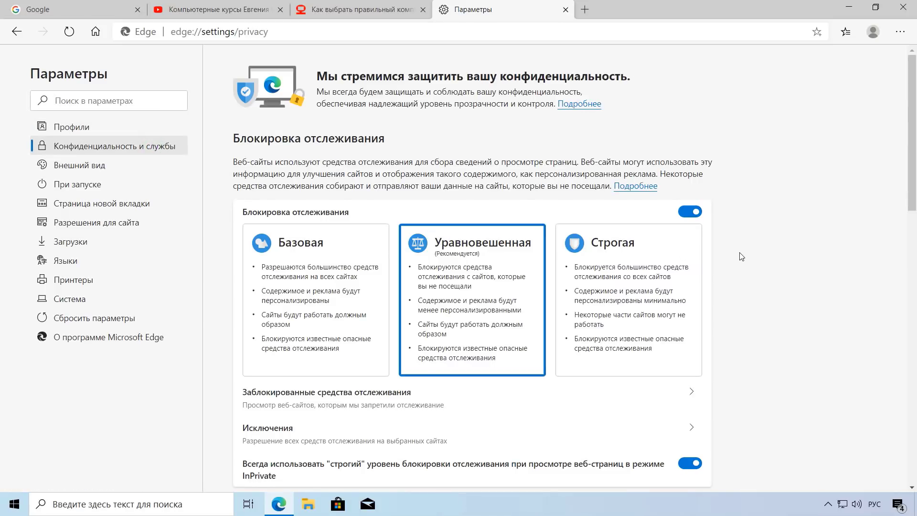
{"action": "scroll", "coordinate": [741, 257], "scroll_direction": "down", "scroll_amount": 7}
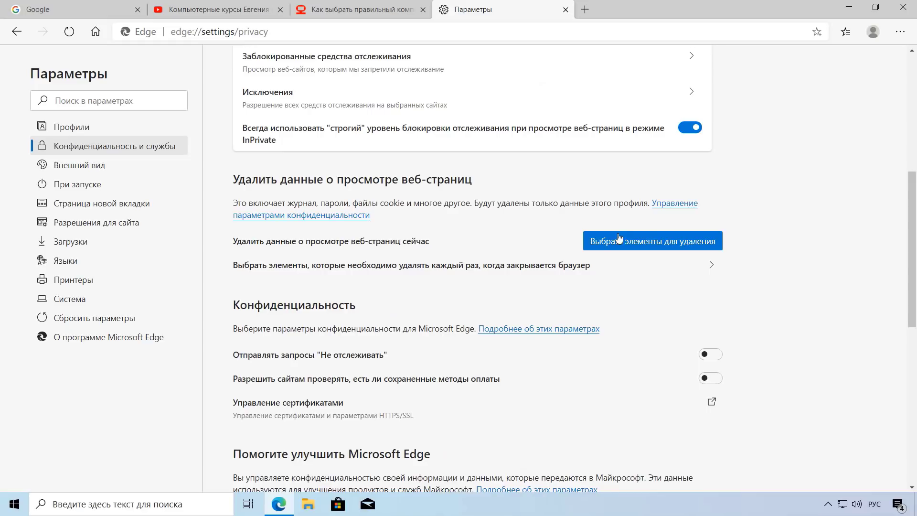
{"action": "left_click", "coordinate": [649, 246]}
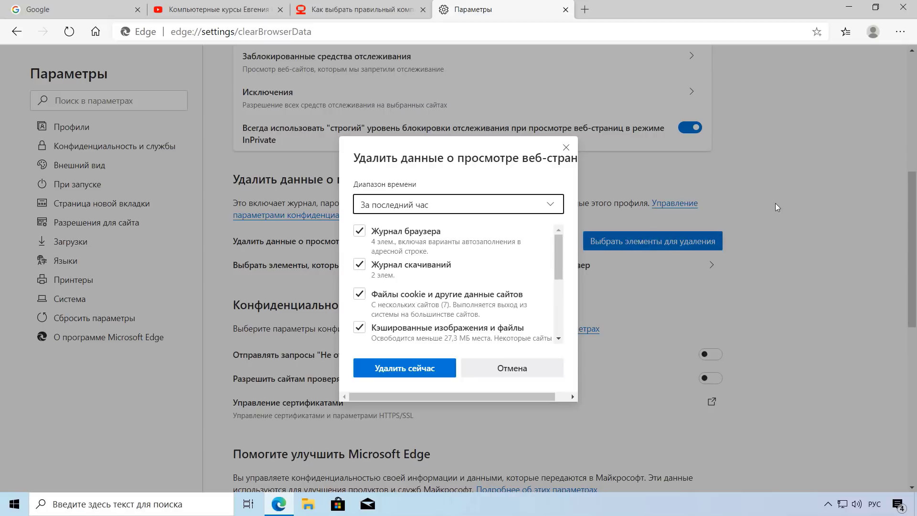
Step: Clear all-time browsing data including hosted app data, site permissions and autofill form data
{"action": "left_click", "coordinate": [548, 209]}
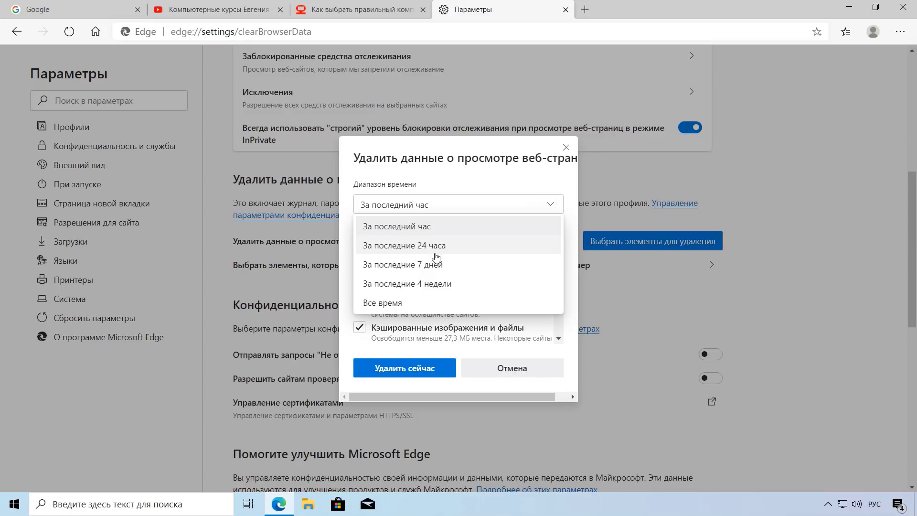
{"action": "left_click", "coordinate": [411, 305]}
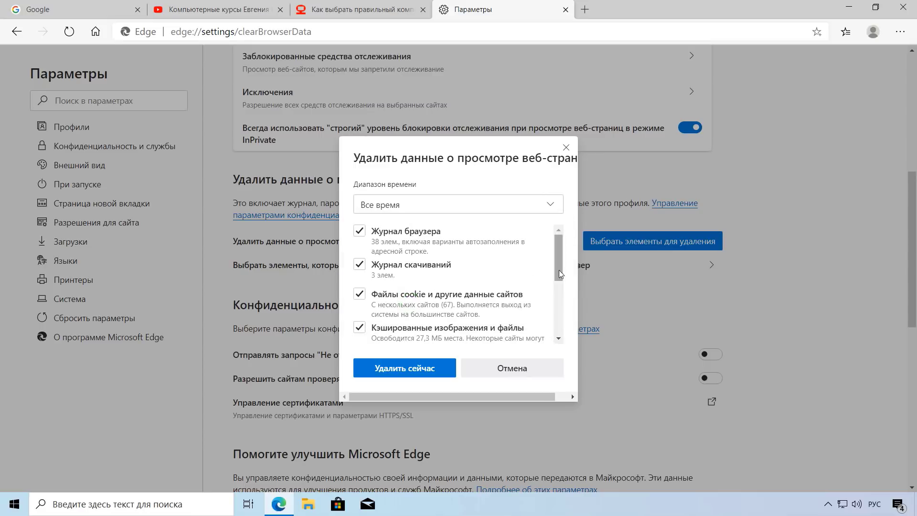
{"action": "left_click_drag", "start_coordinate": [557, 262], "coordinate": [560, 333]}
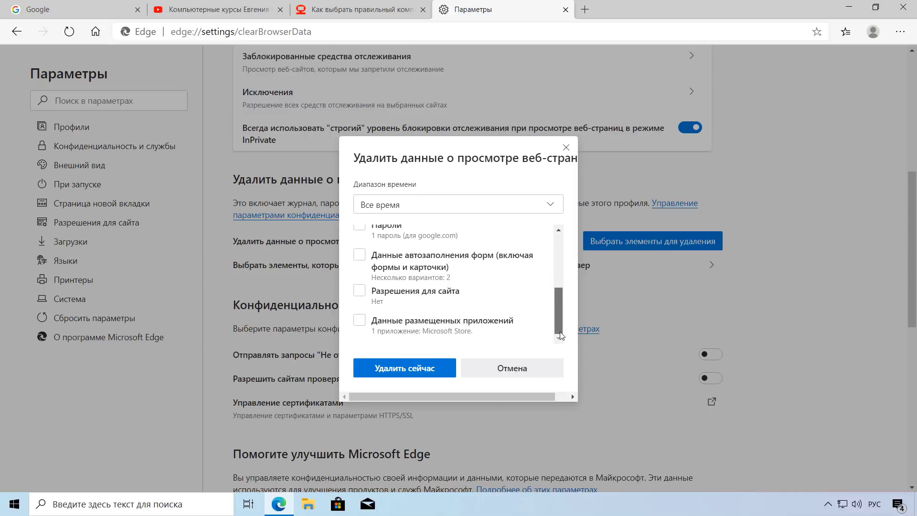
{"action": "left_click_drag", "start_coordinate": [560, 331], "coordinate": [558, 331]}
{"action": "left_click", "coordinate": [361, 320]}
{"action": "left_click", "coordinate": [361, 292]}
{"action": "left_click", "coordinate": [361, 255]}
{"action": "left_click_drag", "start_coordinate": [560, 310], "coordinate": [566, 233]}
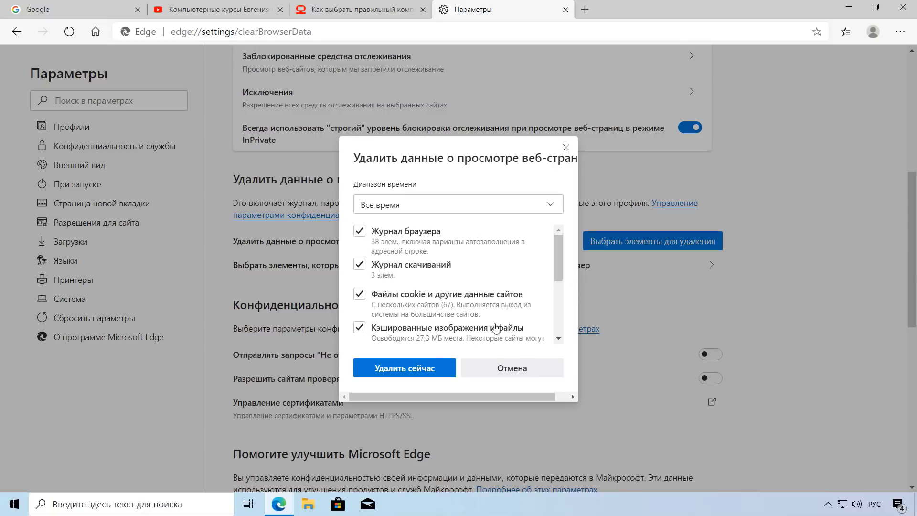
{"action": "left_click", "coordinate": [412, 369]}
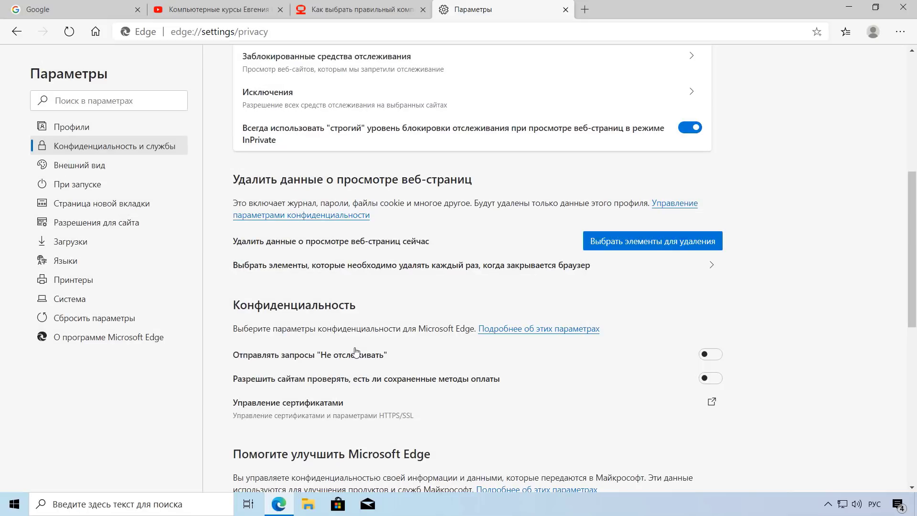
Step: Restart Edge, then bring up clear browsing data with Ctrl+Shift+Delete
{"action": "left_click", "coordinate": [903, 7]}
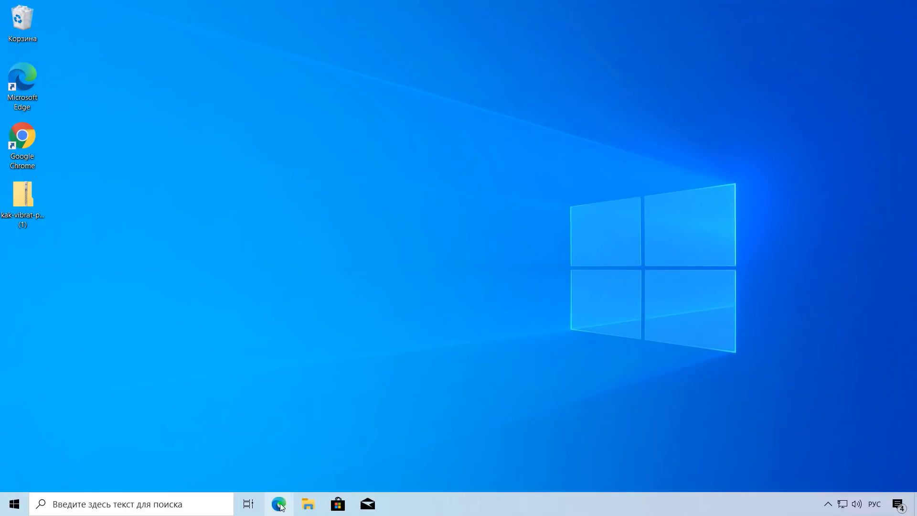
{"action": "left_click", "coordinate": [279, 505]}
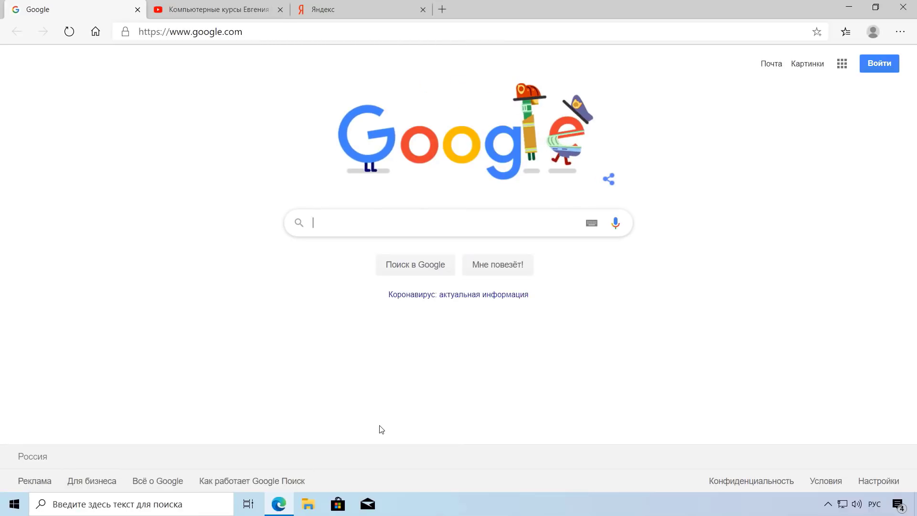
{"action": "key", "text": "ctrl+super+o"}
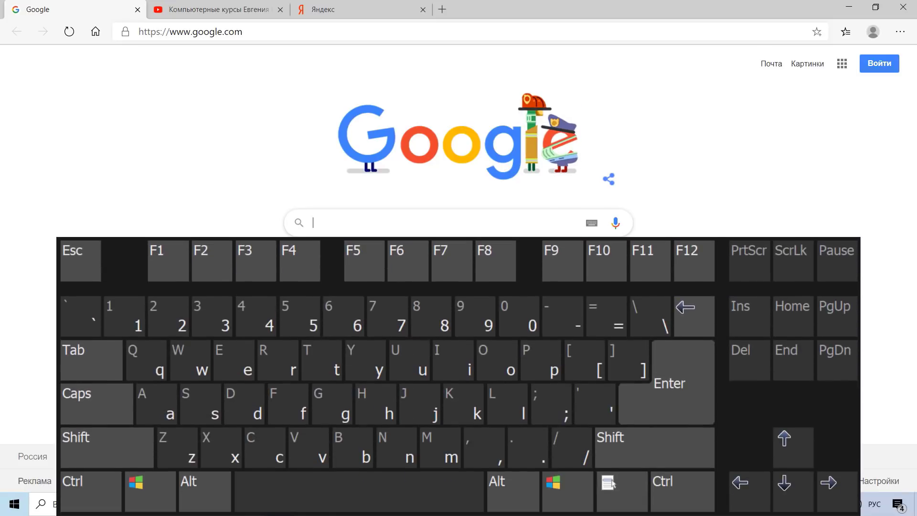
{"action": "key", "text": "ctrl+shift+Delete"}
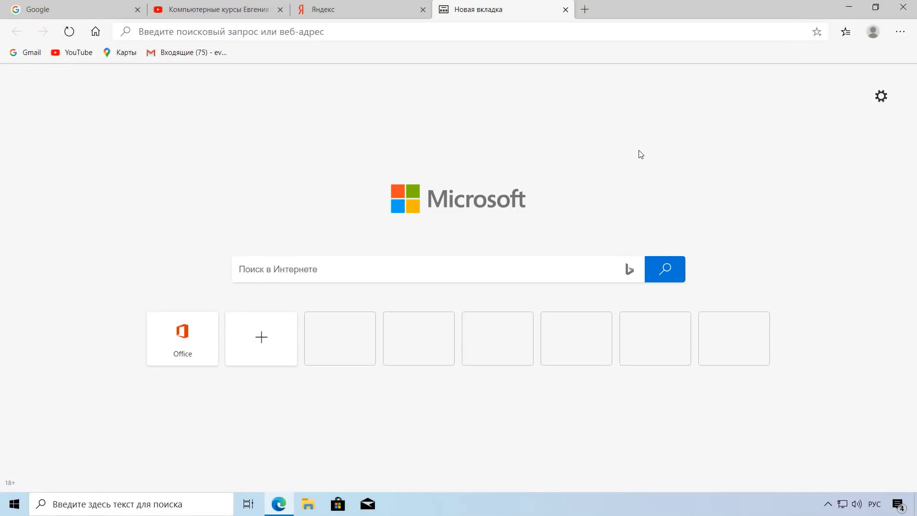
Step: Open the BIOS boot-setup video from the YouTube channel's ВИДЕО list
{"action": "left_click", "coordinate": [210, 10]}
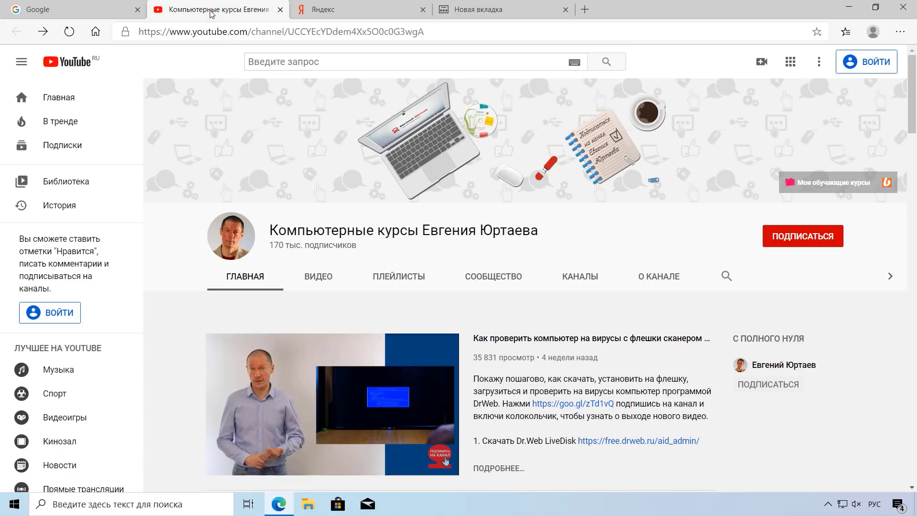
{"action": "left_click", "coordinate": [323, 286]}
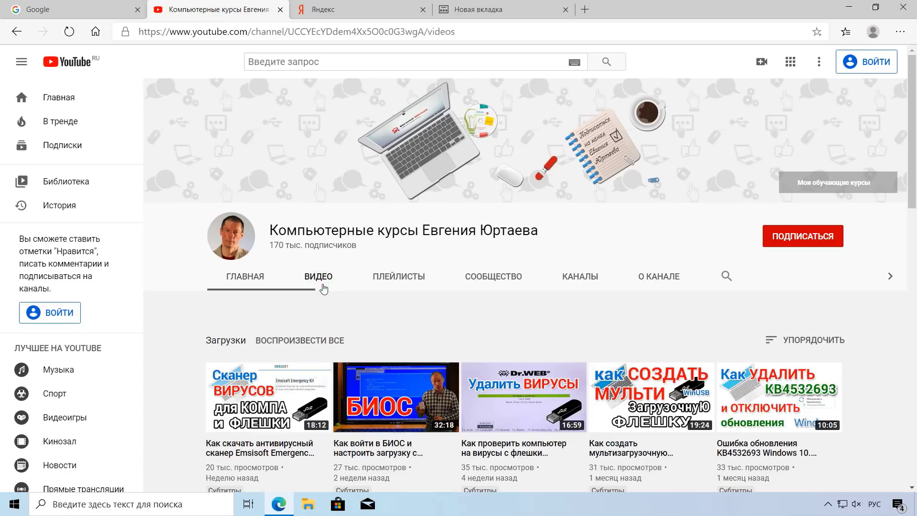
{"action": "left_click", "coordinate": [387, 404]}
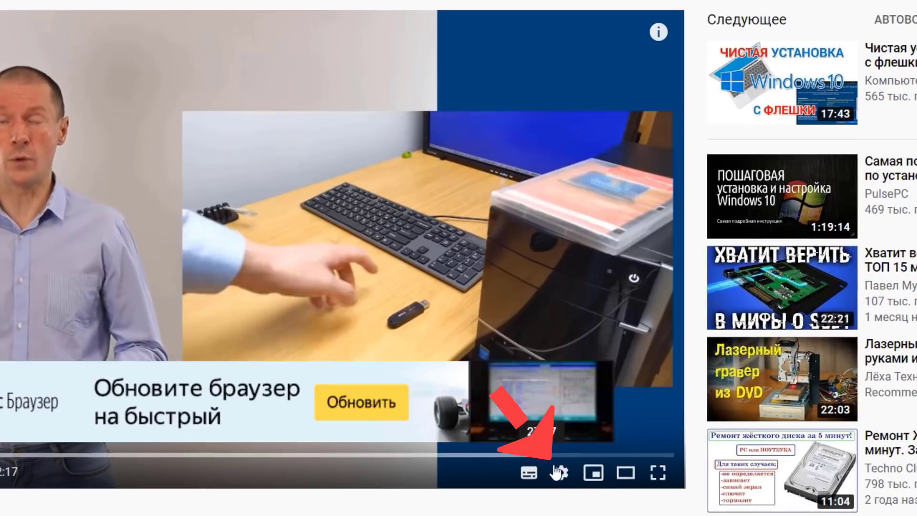
Step: Set the video playback quality to 1080p
{"action": "left_click", "coordinate": [558, 473]}
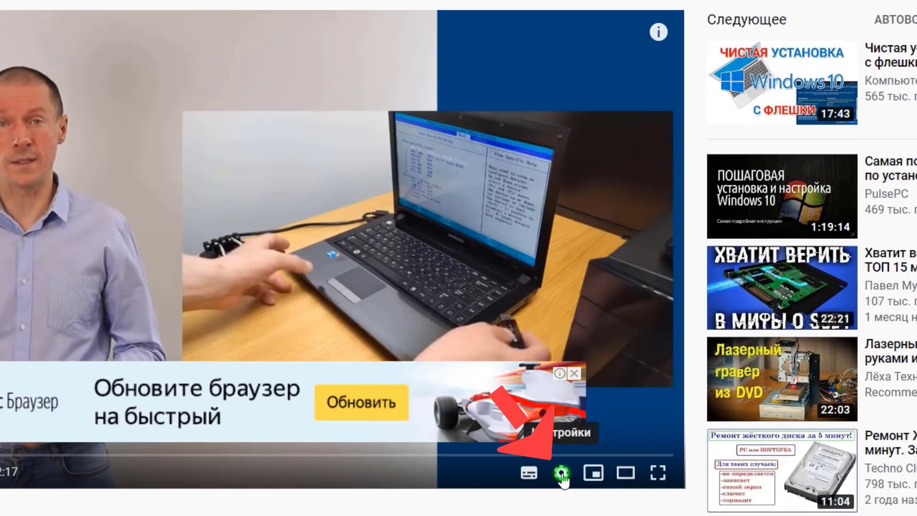
{"action": "left_click", "coordinate": [595, 421]}
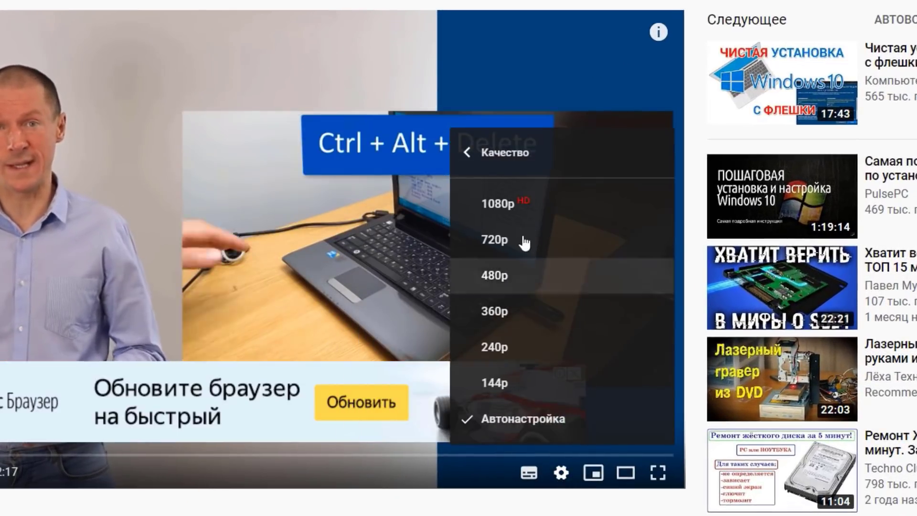
{"action": "left_click", "coordinate": [513, 200]}
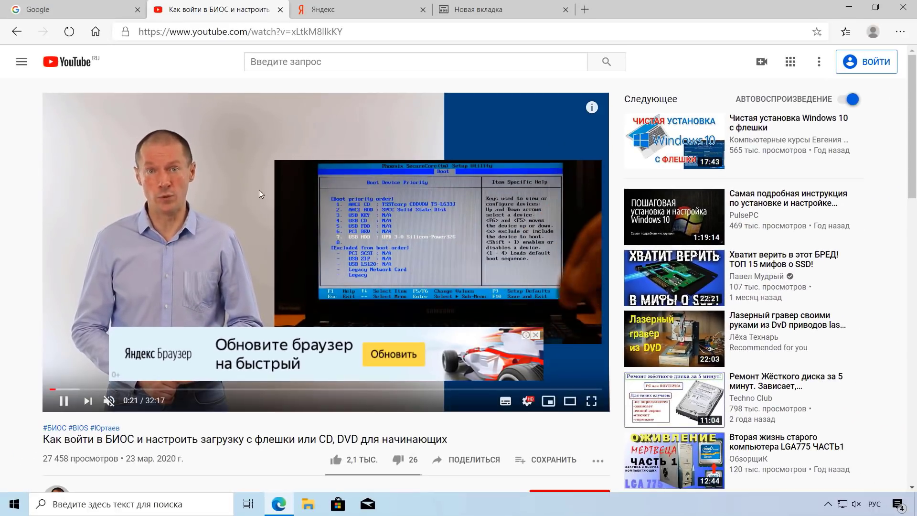
Step: Pop the BIOS video out into a picture-in-picture window from the browser's video menu
{"action": "right_click", "coordinate": [290, 194]}
{"action": "right_click", "coordinate": [290, 194]}
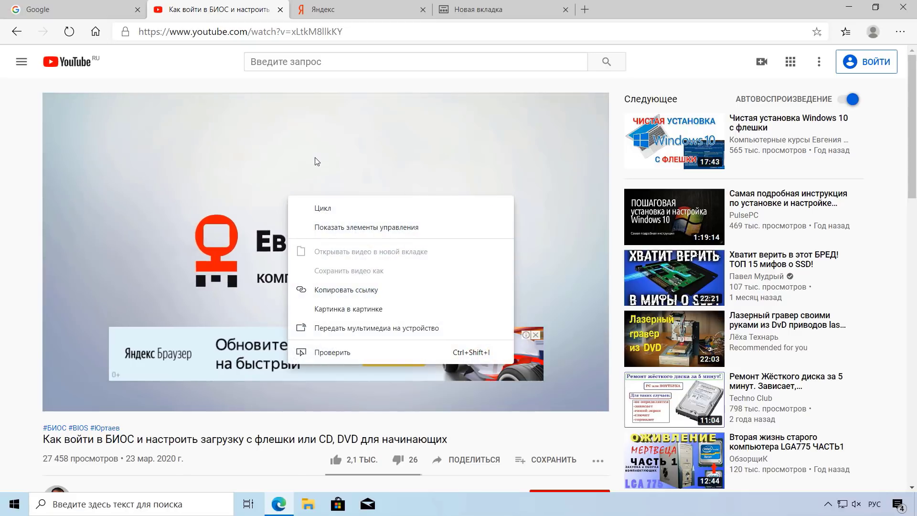
{"action": "right_click", "coordinate": [315, 159]}
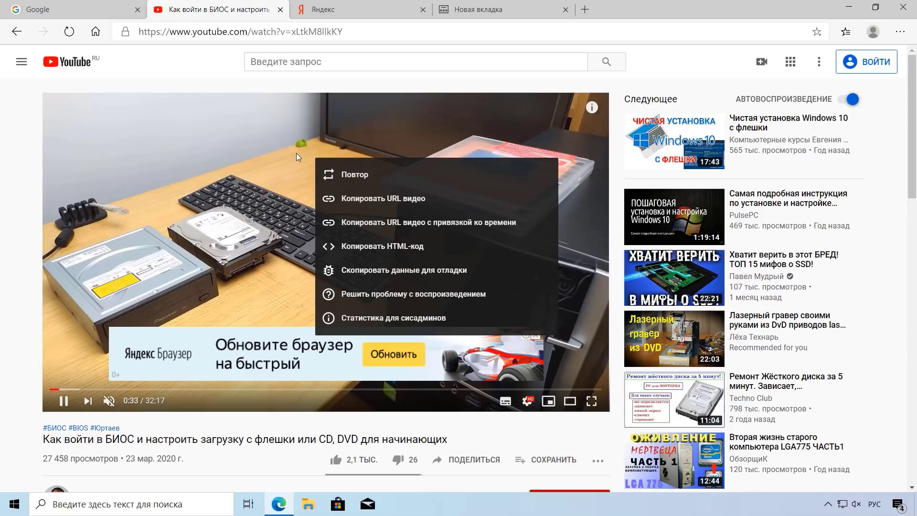
{"action": "right_click", "coordinate": [295, 152]}
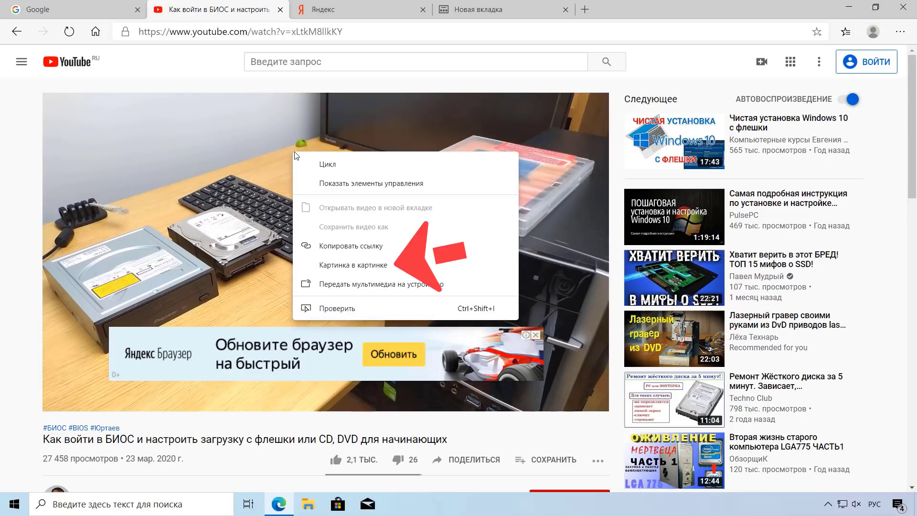
{"action": "left_click", "coordinate": [353, 266]}
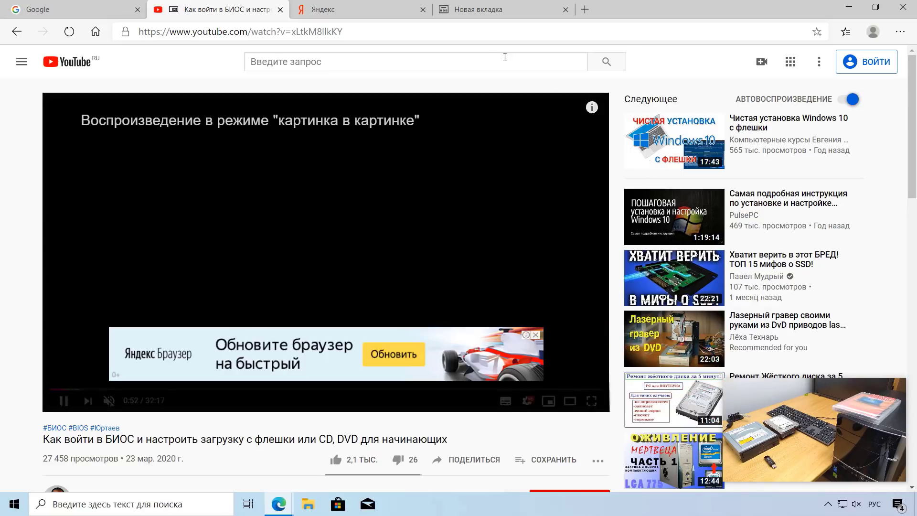
Step: Visit the new tab and Yandex tabs while the video floats, then minimize Edge and enlarge the floating video
{"action": "left_click", "coordinate": [467, 13]}
{"action": "left_click", "coordinate": [405, 10]}
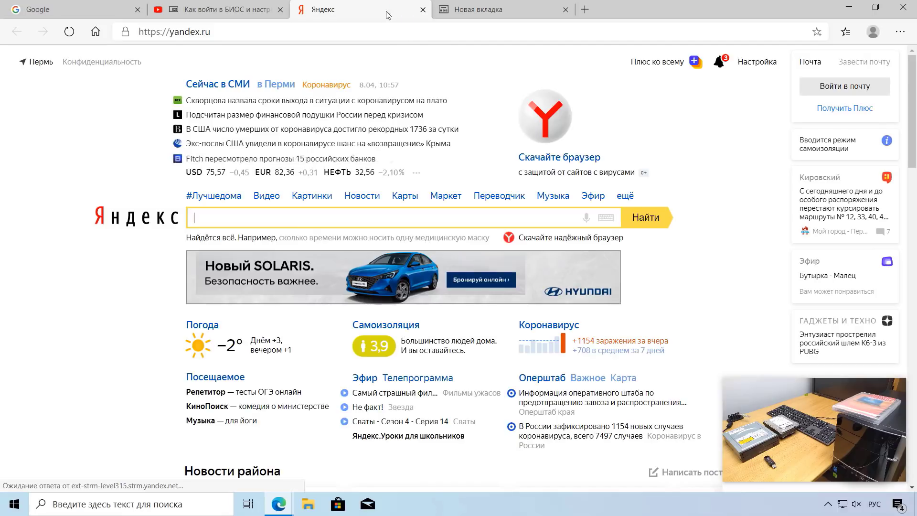
{"action": "left_click", "coordinate": [240, 9]}
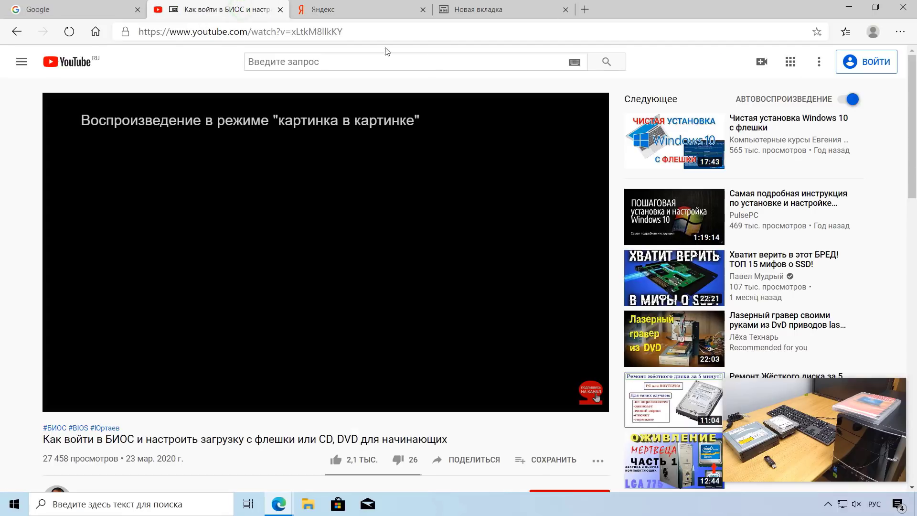
{"action": "left_click", "coordinate": [850, 8]}
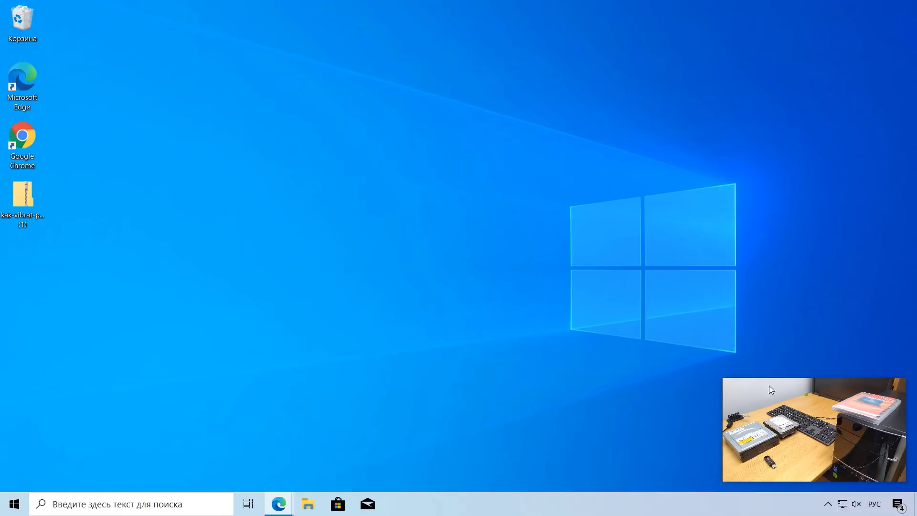
{"action": "mouse_move", "coordinate": [789, 428]}
{"action": "mouse_move", "coordinate": [791, 428]}
{"action": "left_mouse_down"}
{"action": "mouse_move", "coordinate": [760, 350]}
{"action": "mouse_move", "coordinate": [694, 373]}
{"action": "mouse_move", "coordinate": [770, 396]}
{"action": "mouse_move", "coordinate": [782, 429]}
{"action": "left_mouse_up"}
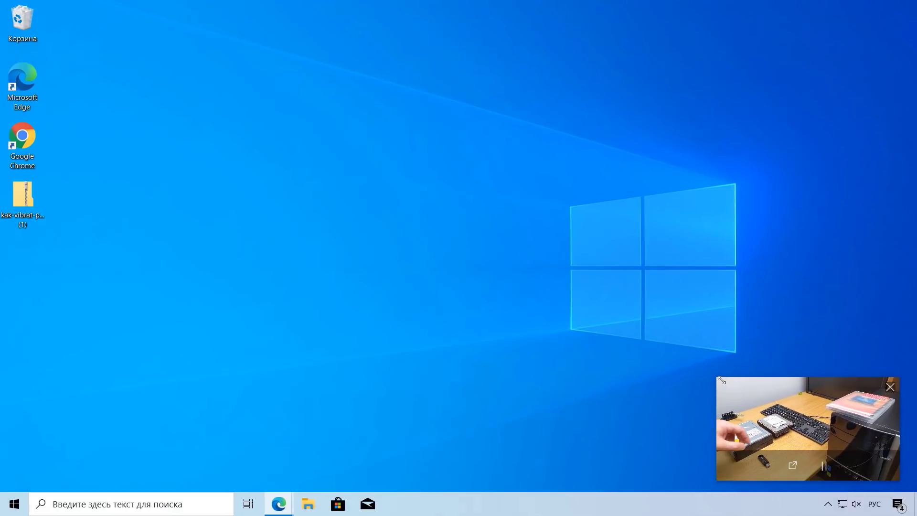
{"action": "left_click_drag", "start_coordinate": [716, 379], "coordinate": [461, 240]}
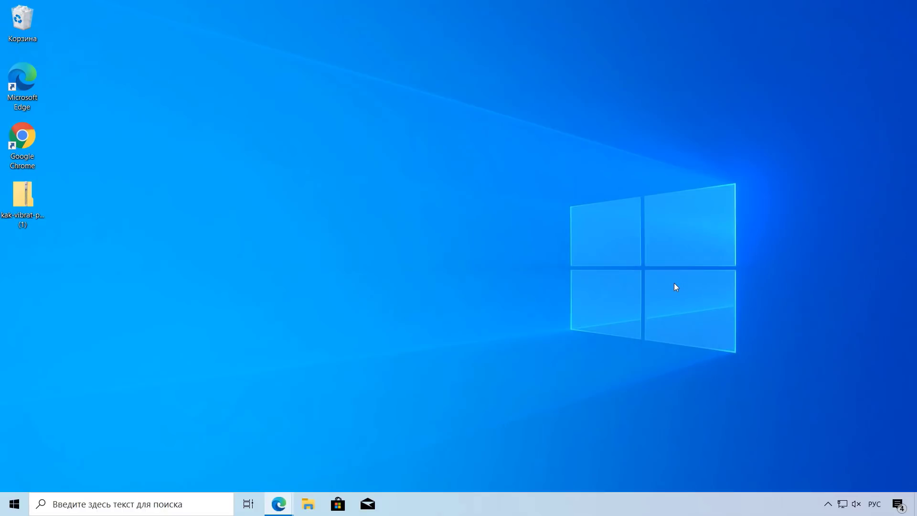
Step: Close the floating video, restore the YouTube window, and pop the video into picture-in-picture again
{"action": "mouse_move", "coordinate": [278, 504]}
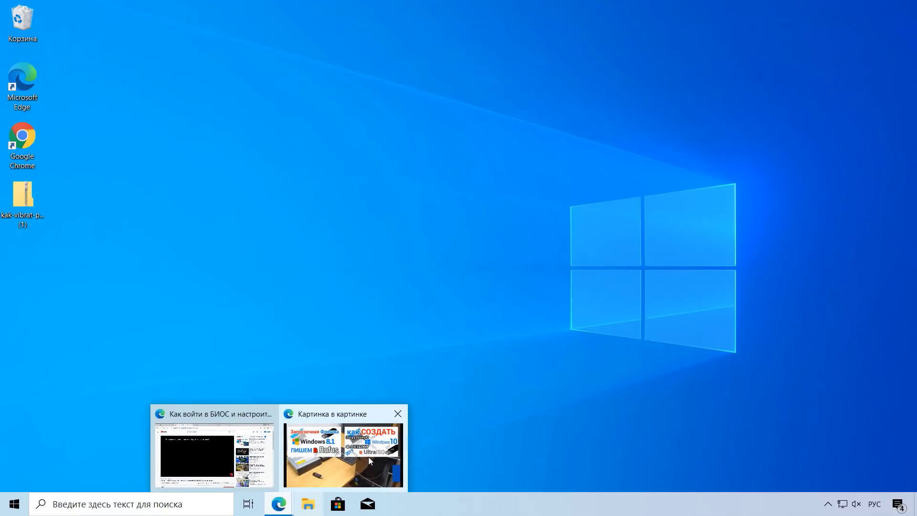
{"action": "left_click", "coordinate": [399, 416]}
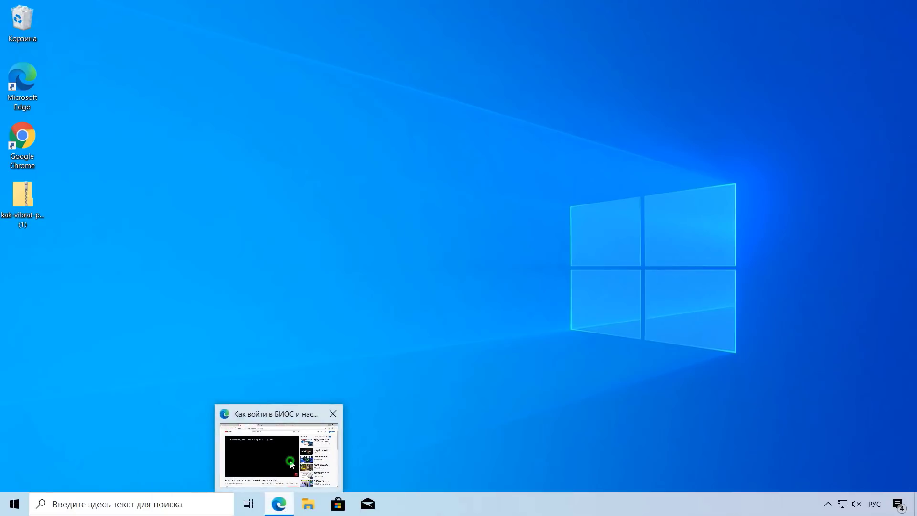
{"action": "left_click", "coordinate": [280, 451]}
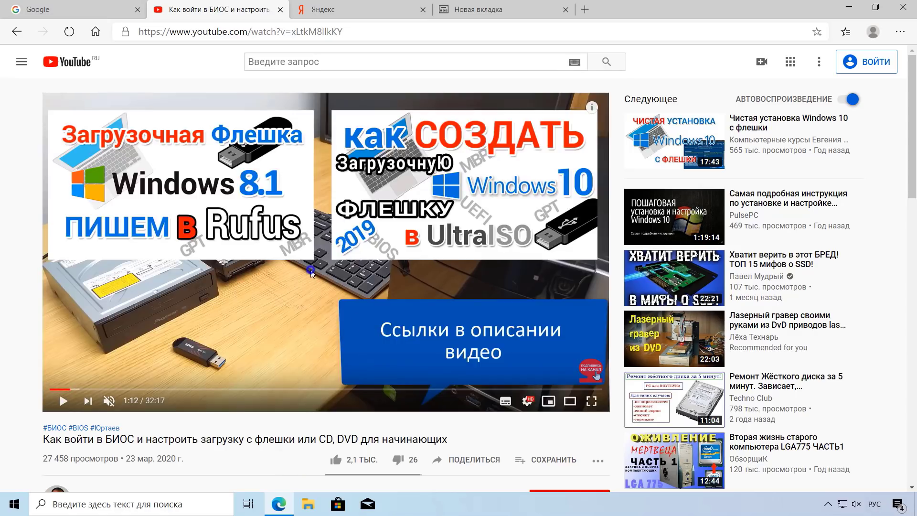
{"action": "right_click", "coordinate": [310, 270]}
{"action": "right_click", "coordinate": [305, 269]}
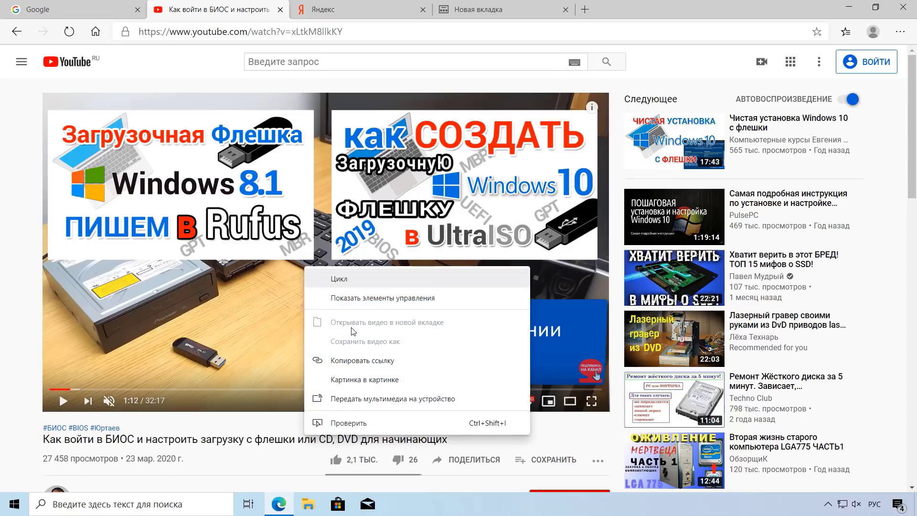
{"action": "left_click", "coordinate": [355, 380]}
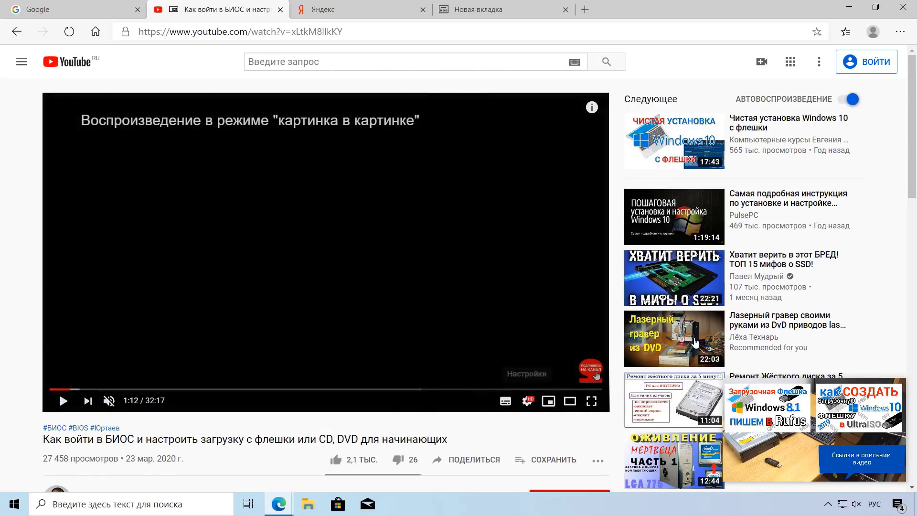
Step: With Edge minimized, enlarge the floating video and move it to the upper left, then upper right
{"action": "left_click", "coordinate": [848, 9]}
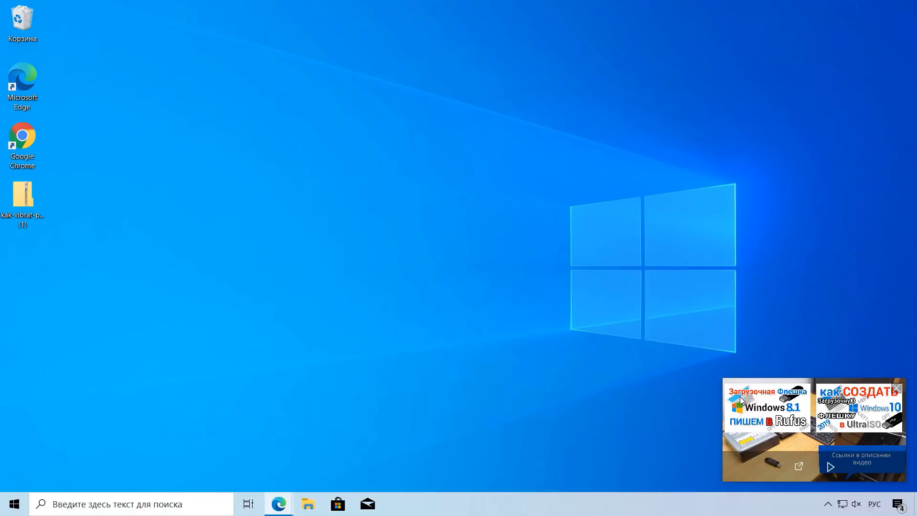
{"action": "left_click_drag", "start_coordinate": [726, 381], "coordinate": [507, 253]}
{"action": "left_click_drag", "start_coordinate": [581, 296], "coordinate": [316, 114]}
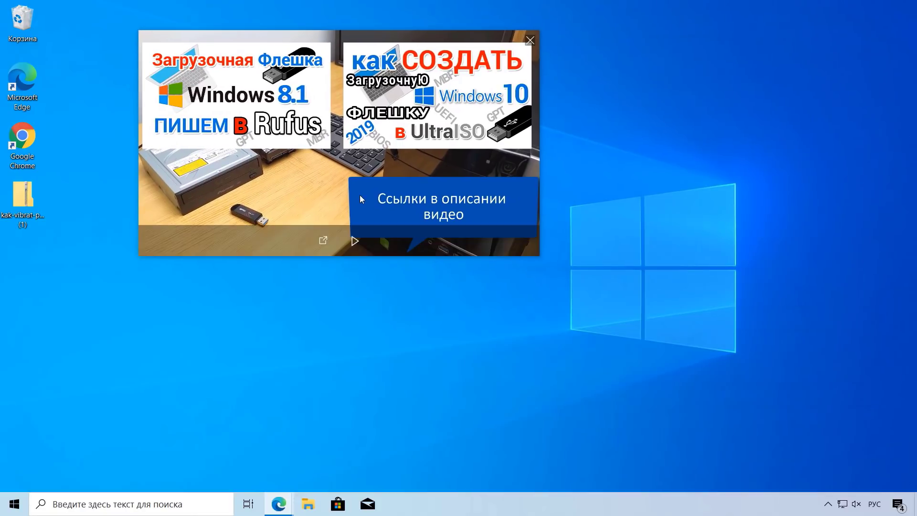
{"action": "left_click_drag", "start_coordinate": [349, 149], "coordinate": [671, 160]}
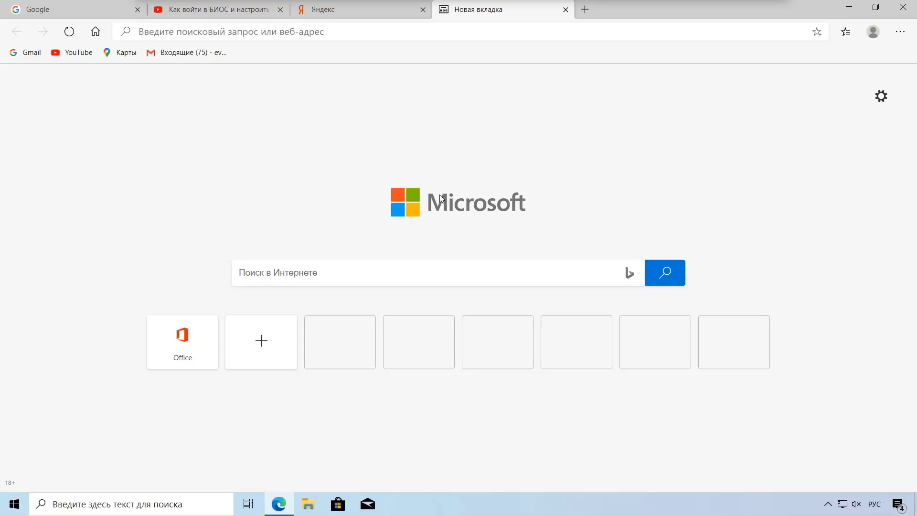
Step: Open the Профиль 1 flyout from the toolbar avatar
{"action": "left_click", "coordinate": [877, 39]}
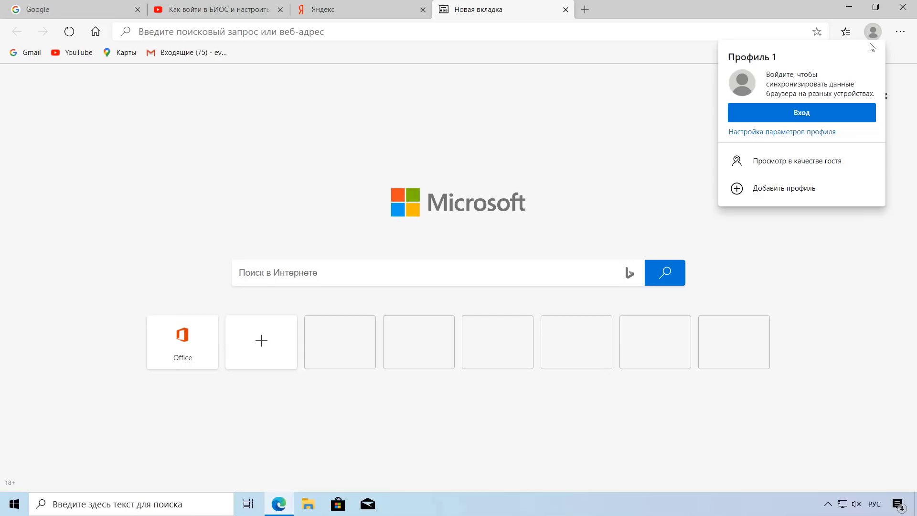
Step: Sign in with the Microsoft account's e-mail and password, allow its use on the device, and turn on Синхронизировать
{"action": "left_click", "coordinate": [795, 115]}
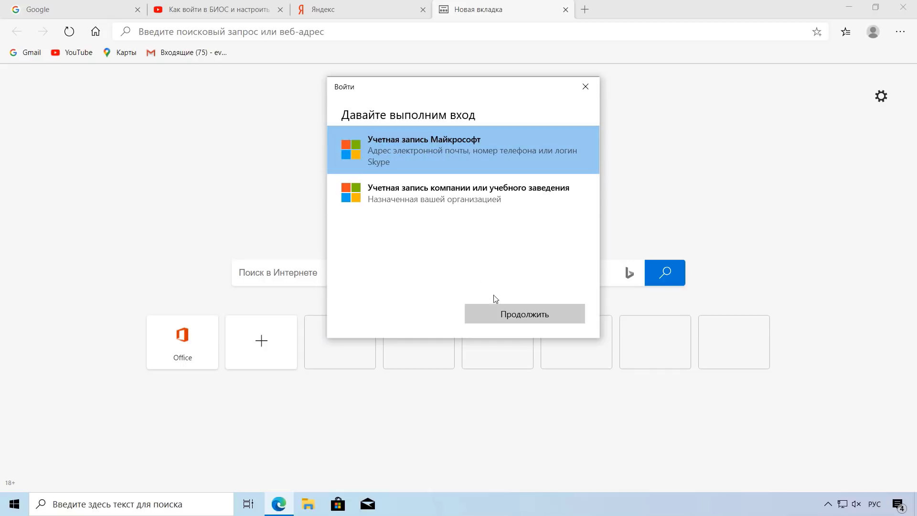
{"action": "left_click", "coordinate": [511, 313]}
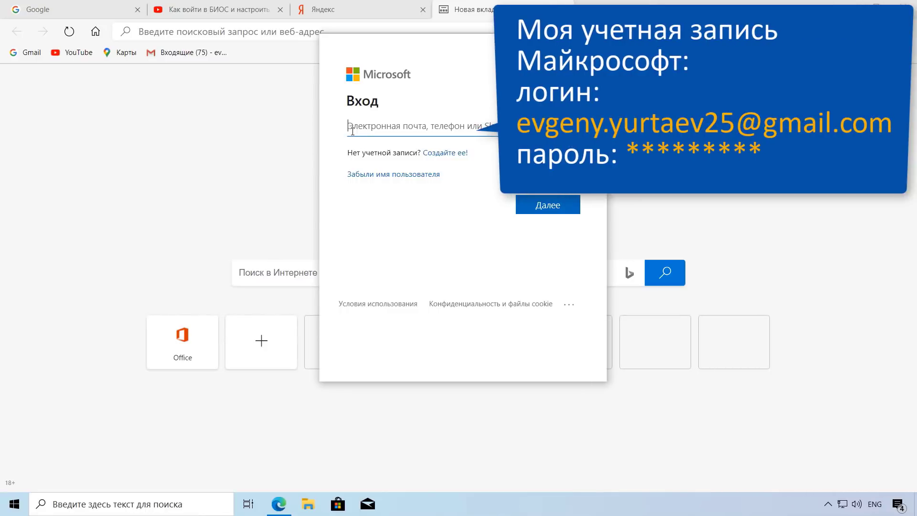
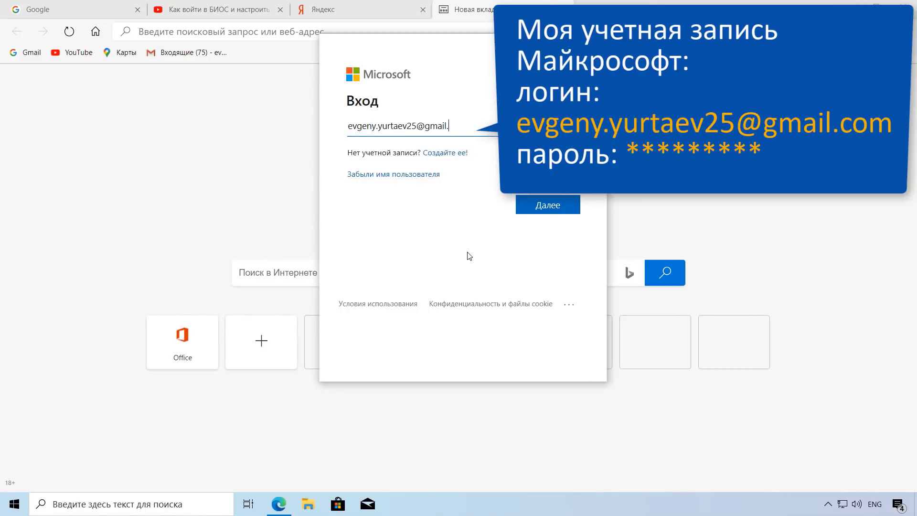
{"action": "left_click", "coordinate": [549, 206]}
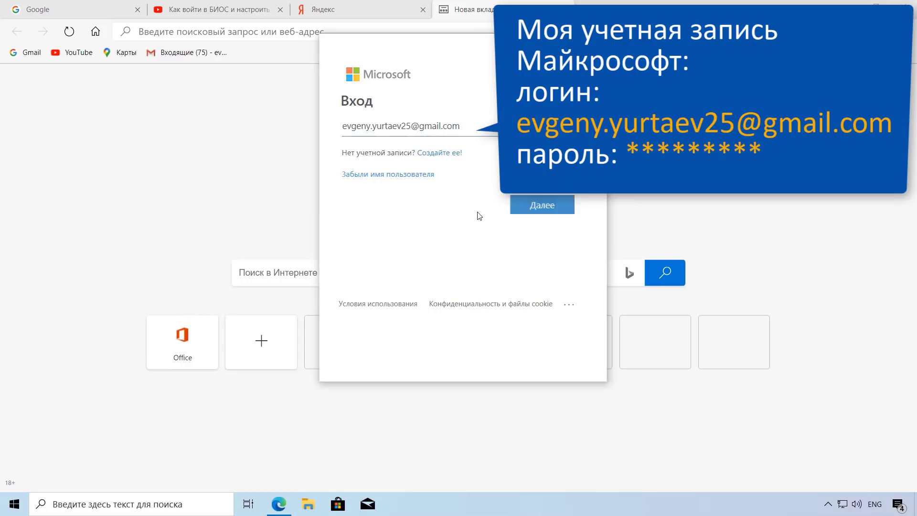
{"action": "type", "text": "•••••••"}
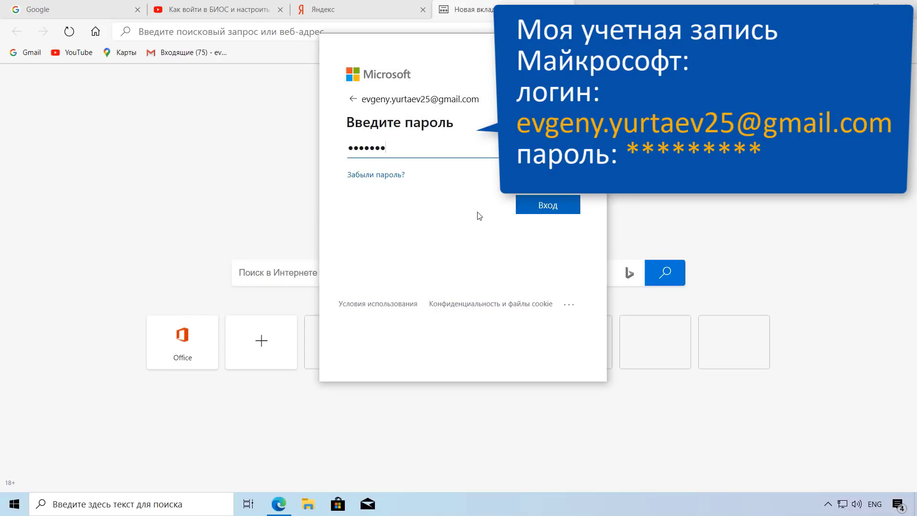
{"action": "type", "text": "••"}
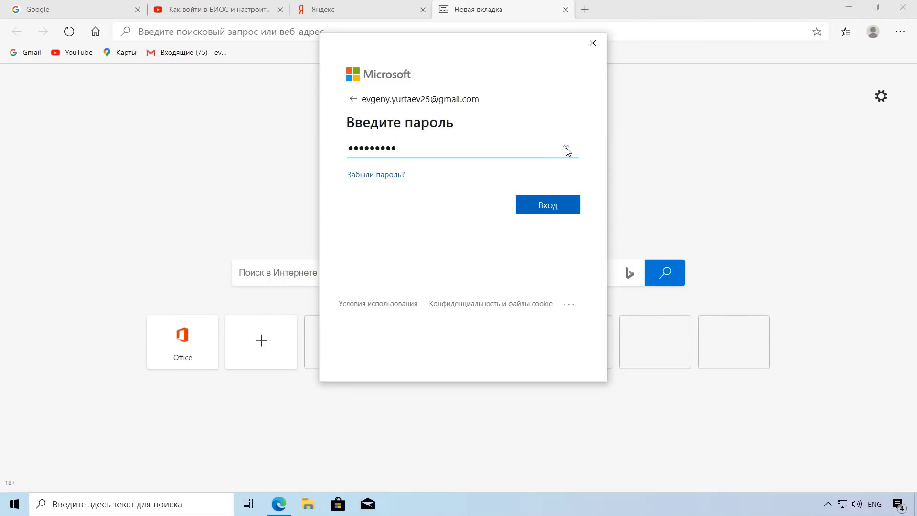
{"action": "left_click", "coordinate": [549, 209]}
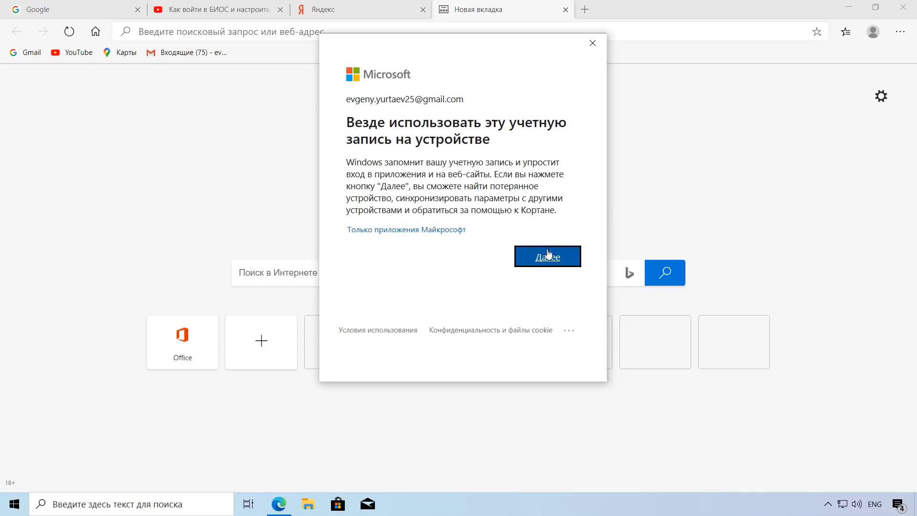
{"action": "left_click", "coordinate": [549, 255]}
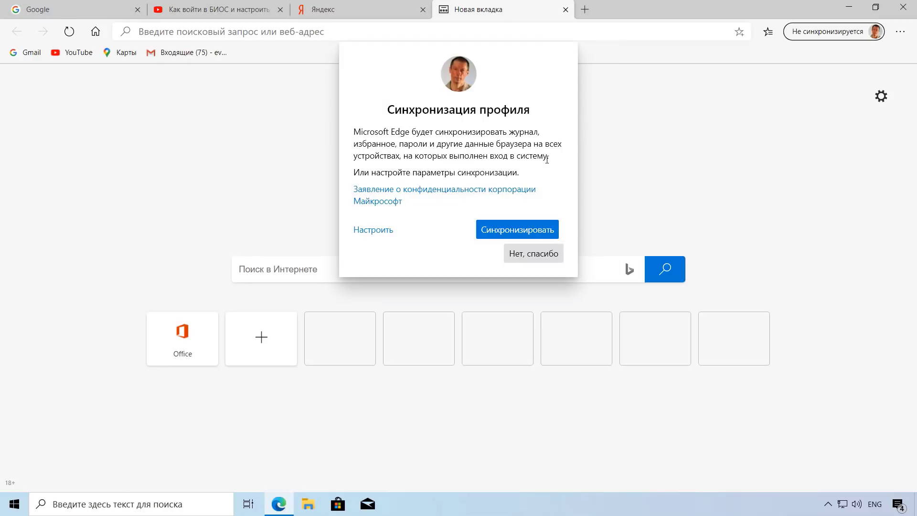
{"action": "left_click", "coordinate": [518, 232]}
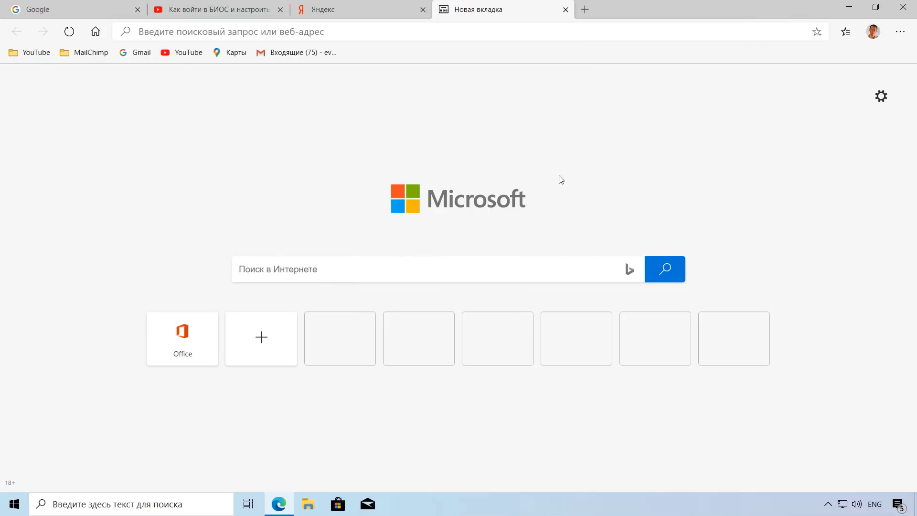
Step: Go to Настройка параметров профиля from the toolbar avatar's profile menu
{"action": "left_click", "coordinate": [873, 32]}
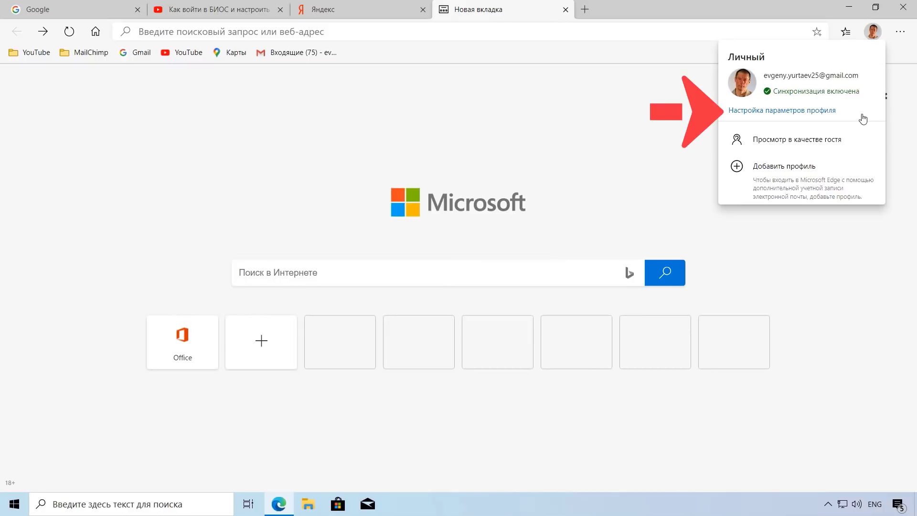
{"action": "left_click", "coordinate": [776, 112]}
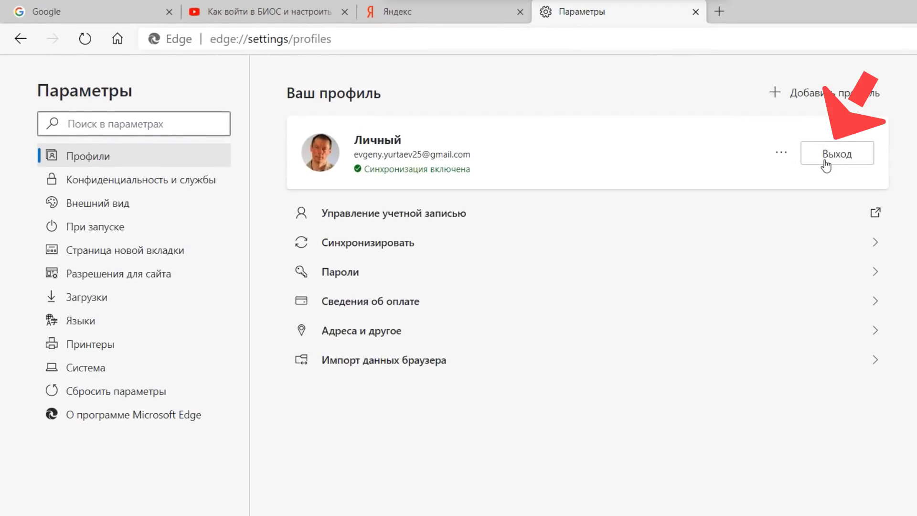
Step: Dismiss the profile's extra options and go to the Синхронизировать settings listing synced data types
{"action": "left_click", "coordinate": [785, 153]}
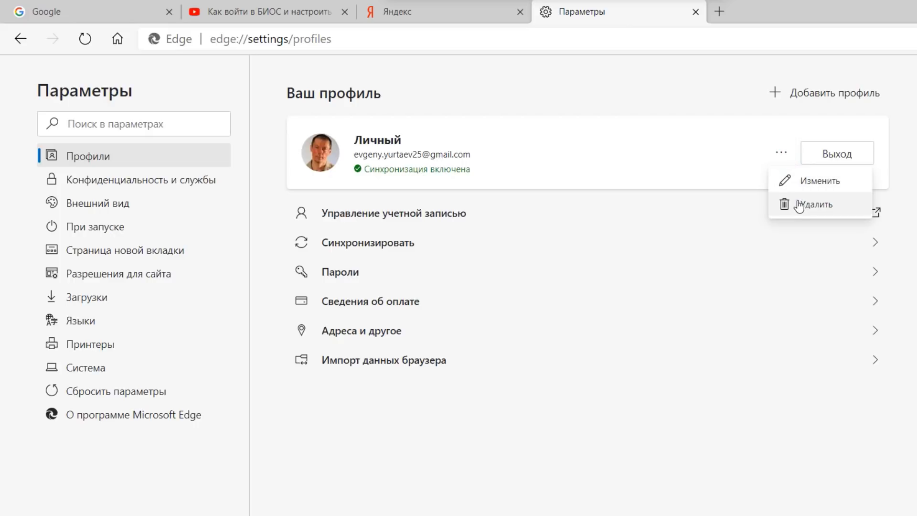
{"action": "left_click", "coordinate": [775, 224]}
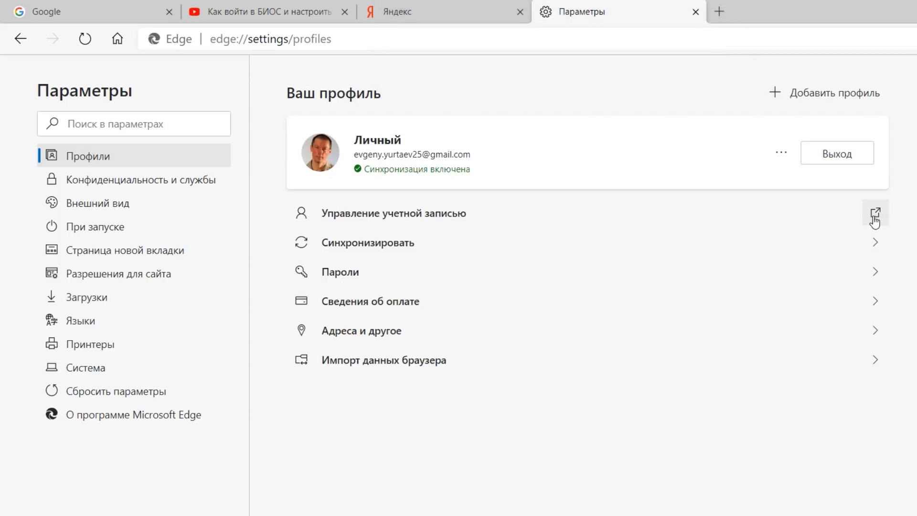
{"action": "left_click", "coordinate": [400, 249]}
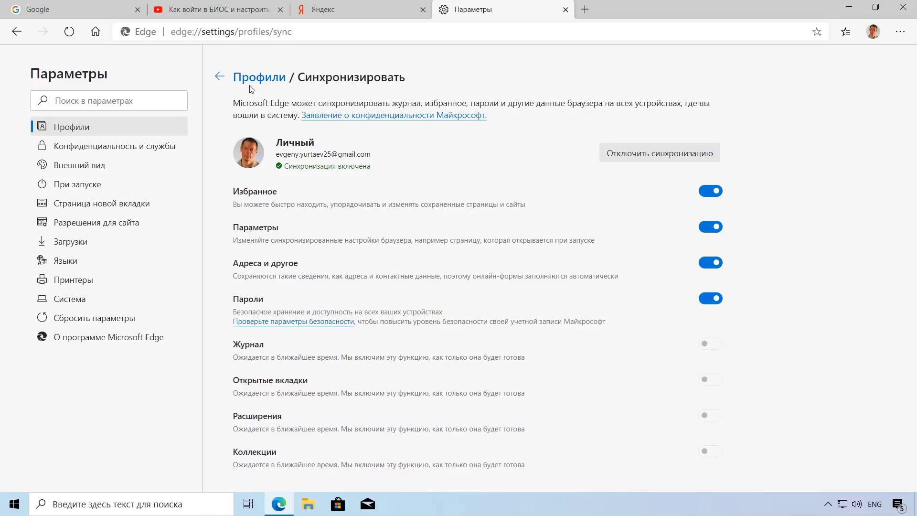
Step: Go back to Профили and open the Пароли page of saved passwords
{"action": "left_click", "coordinate": [219, 78]}
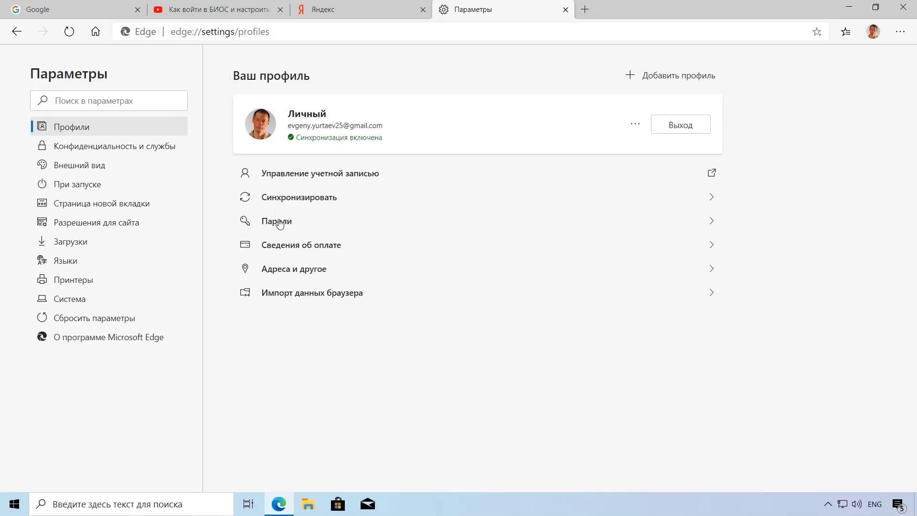
{"action": "left_click", "coordinate": [282, 225]}
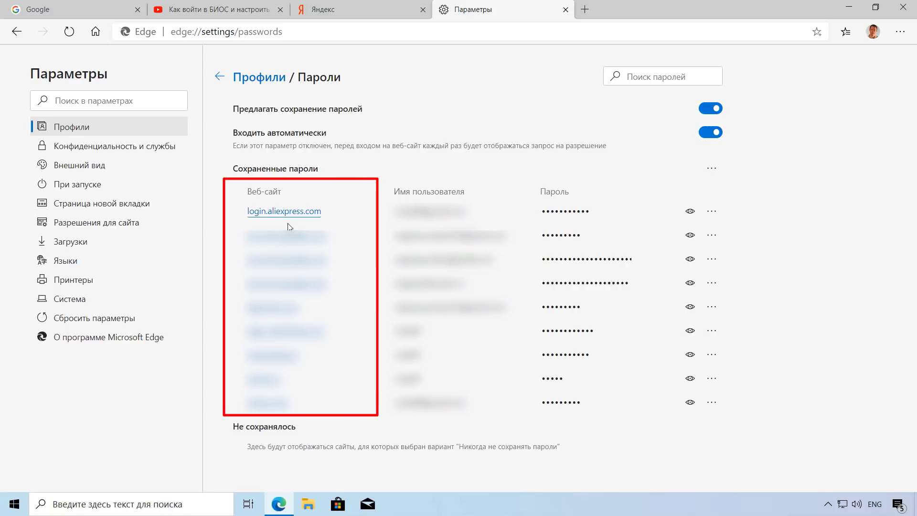
Step: Reveal and re-hide the first saved password, then go back to the profile settings
{"action": "left_click", "coordinate": [690, 212]}
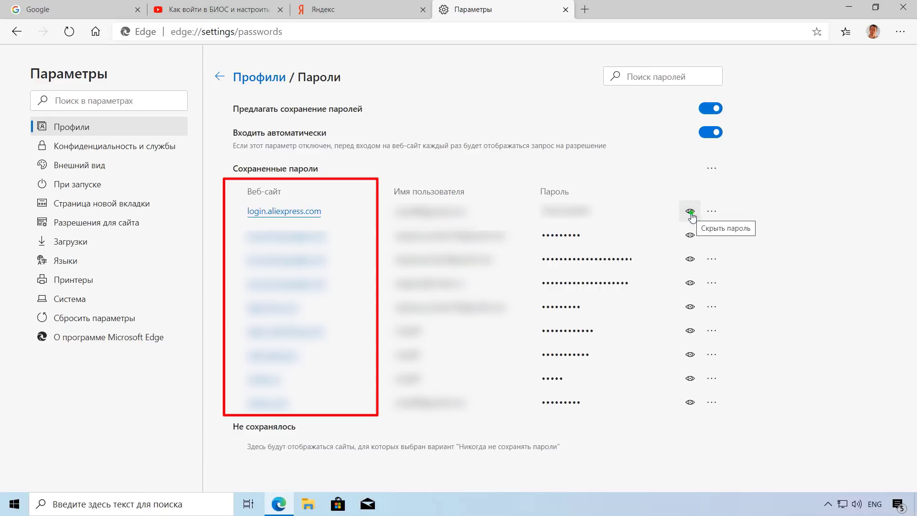
{"action": "left_click", "coordinate": [691, 212]}
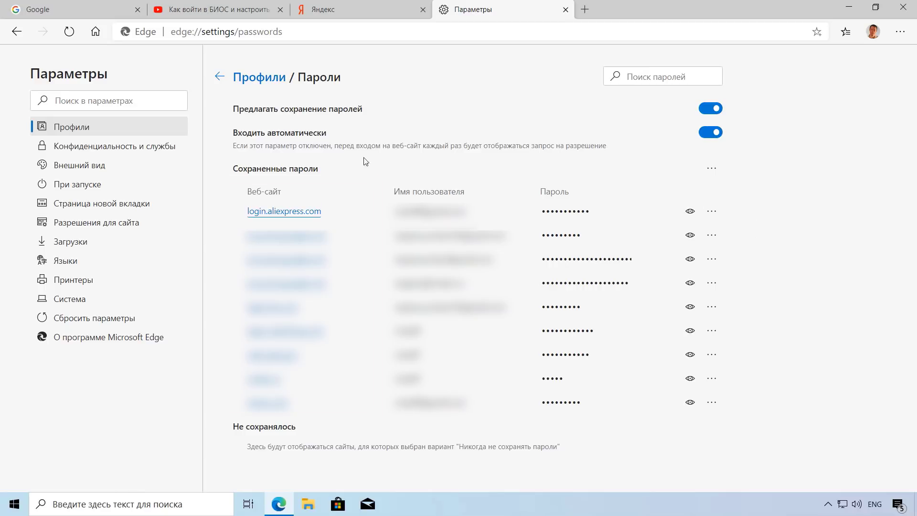
{"action": "left_click", "coordinate": [219, 77]}
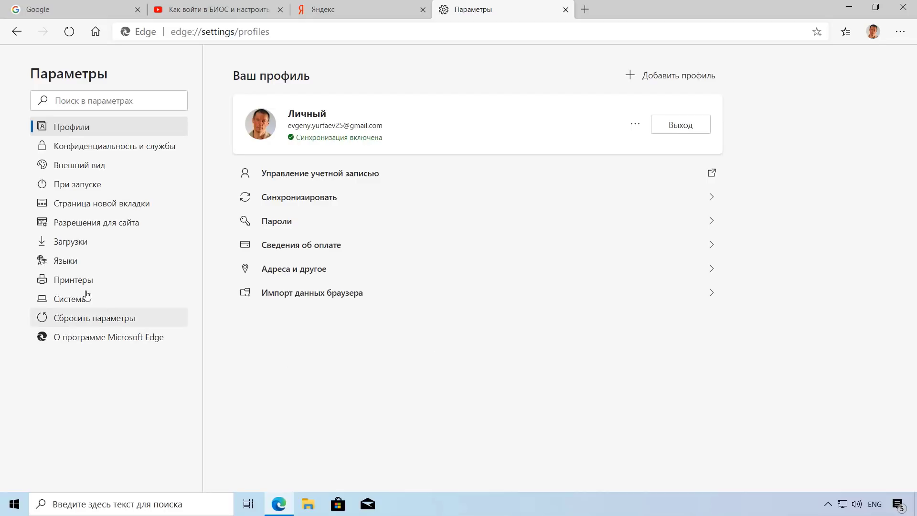
Step: In Языки, leave English (UK) spell-check off and enable spell-check for English (US)
{"action": "left_click", "coordinate": [77, 266]}
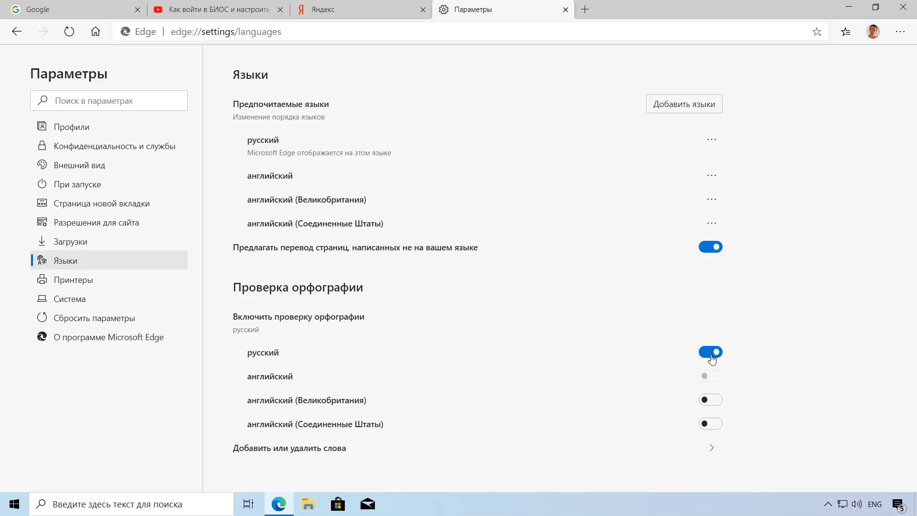
{"action": "left_click", "coordinate": [717, 406]}
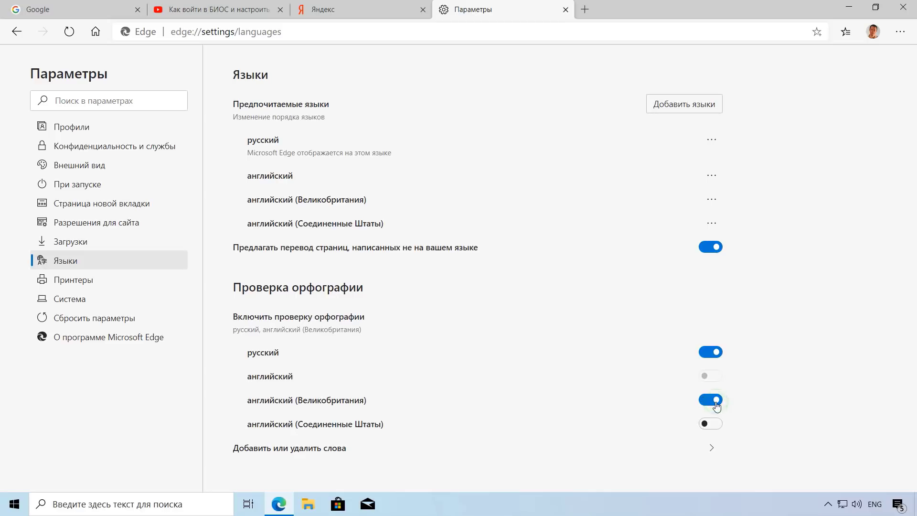
{"action": "left_click", "coordinate": [710, 407]}
{"action": "left_click", "coordinate": [716, 423]}
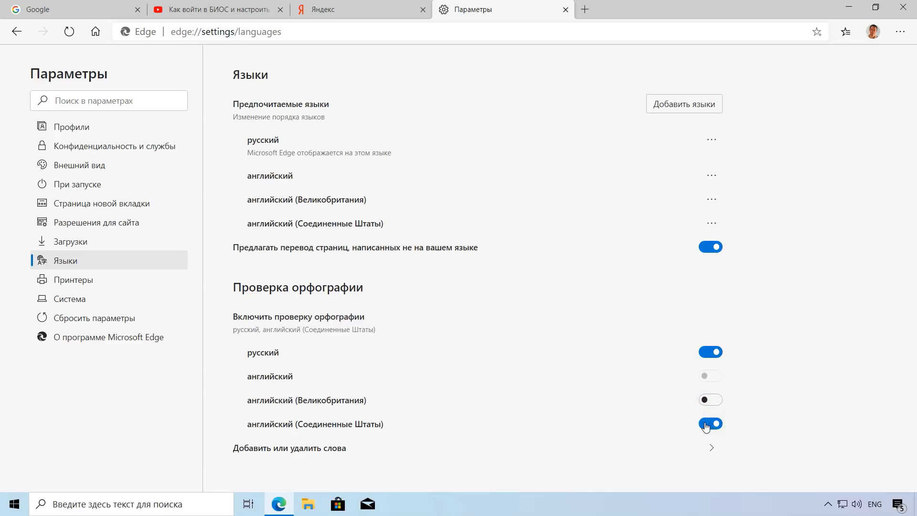